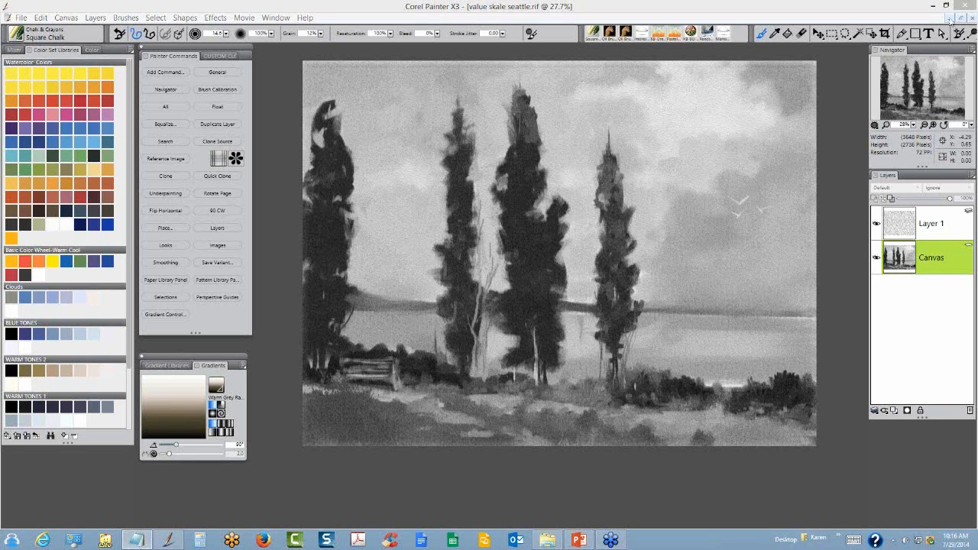
Minimize the value skale seattle.rif painting and display Value scale.png maximized
click(950, 18)
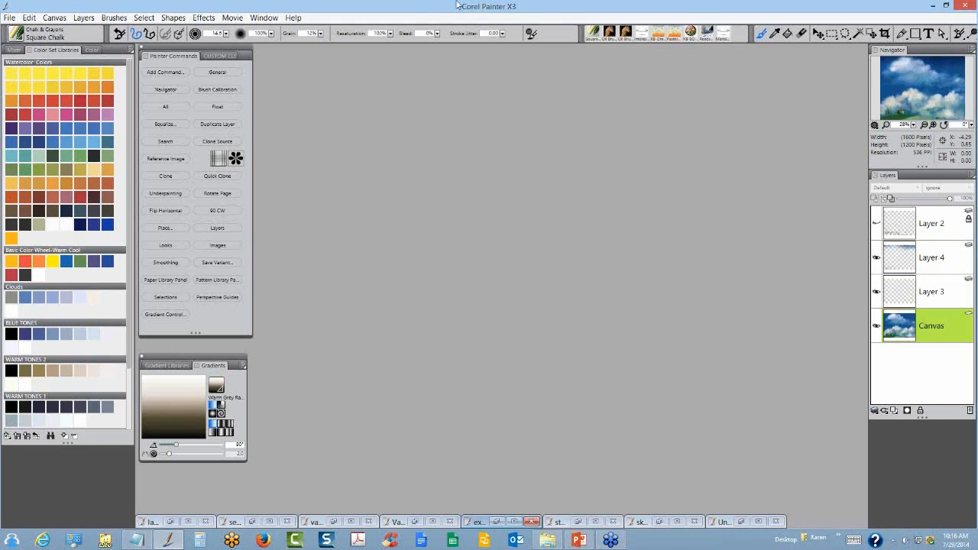
click(264, 18)
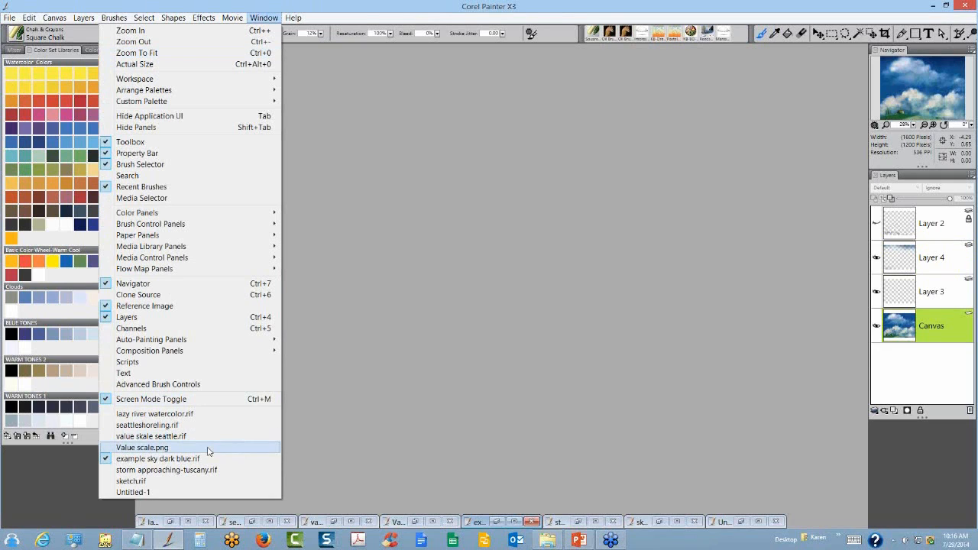
click(207, 448)
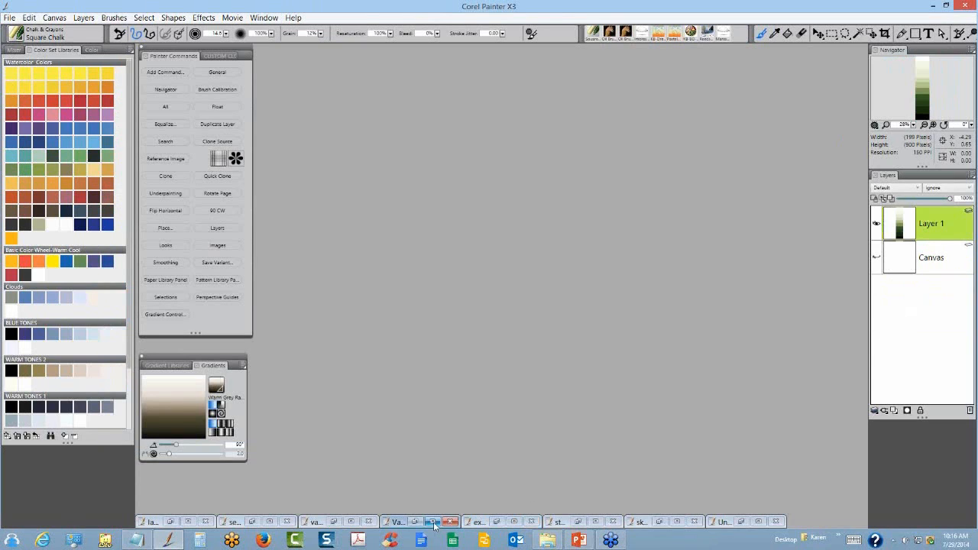
click(433, 522)
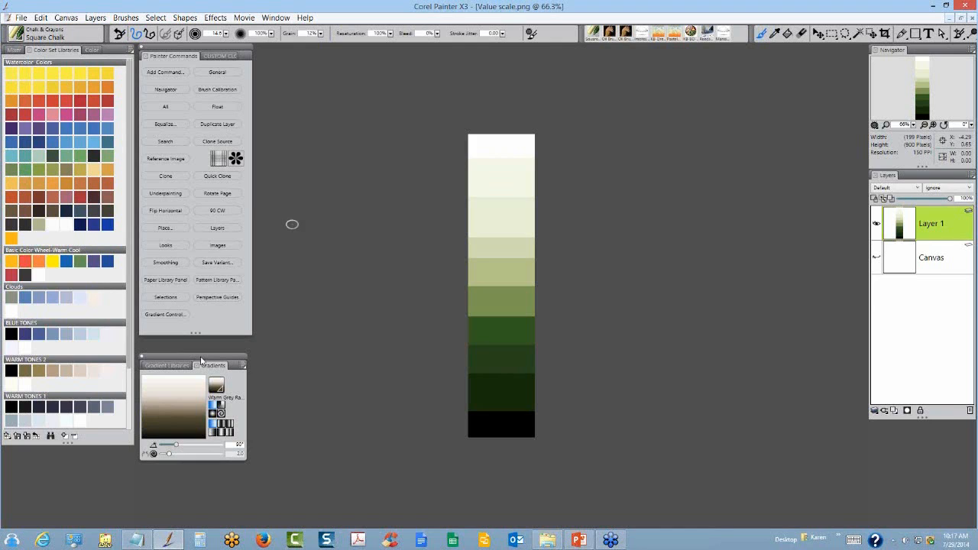
Move the gradient panel beside the value scale and create a new blank image of 200 by 900 pixels at 150 pixels per inch
drag(200, 360, 343, 174)
click(21, 17)
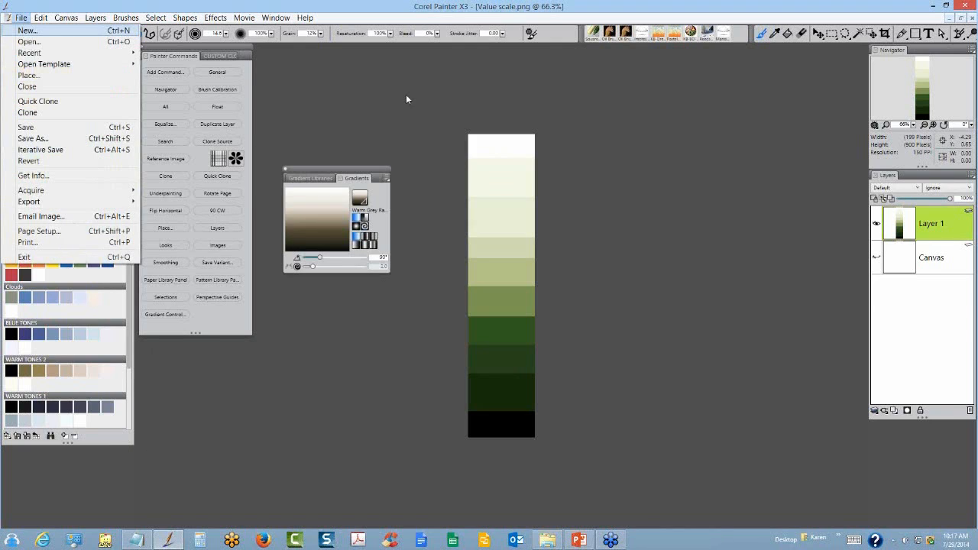
click(27, 31)
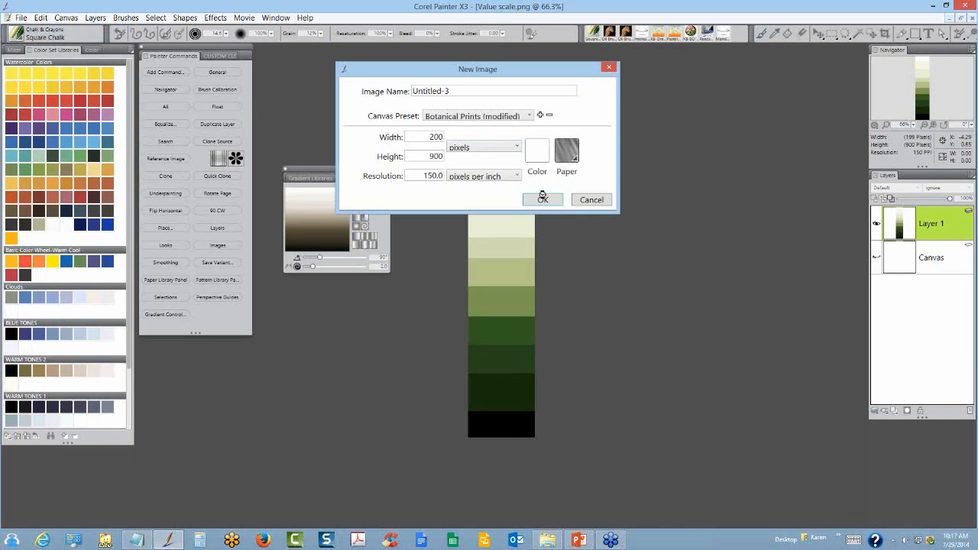
click(543, 198)
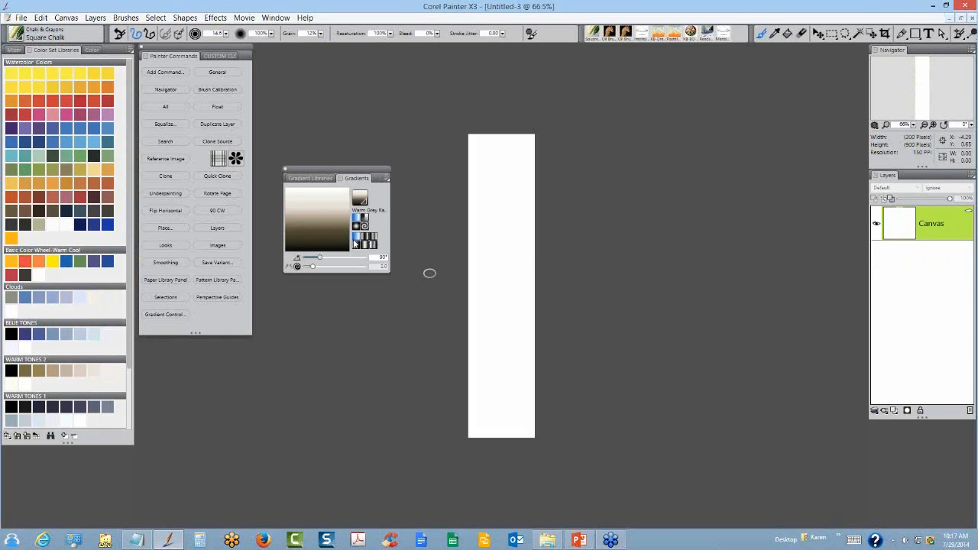
Fill the blank canvas with the current warm grey gradient at 100% opacity
click(327, 180)
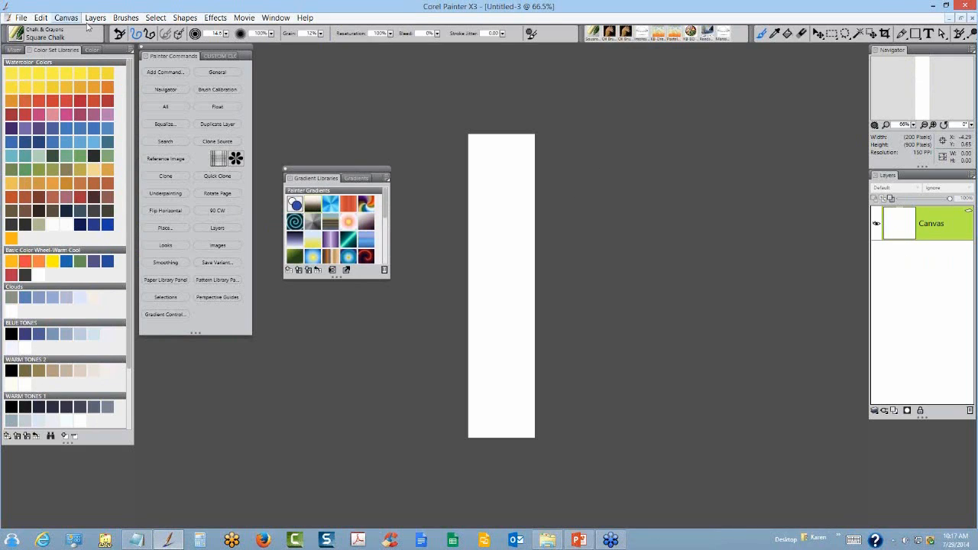
click(42, 19)
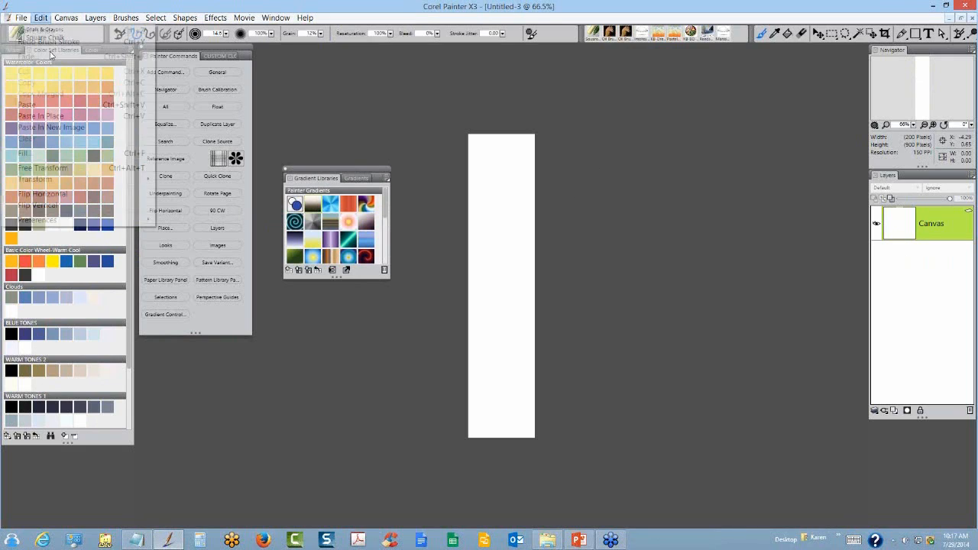
click(32, 155)
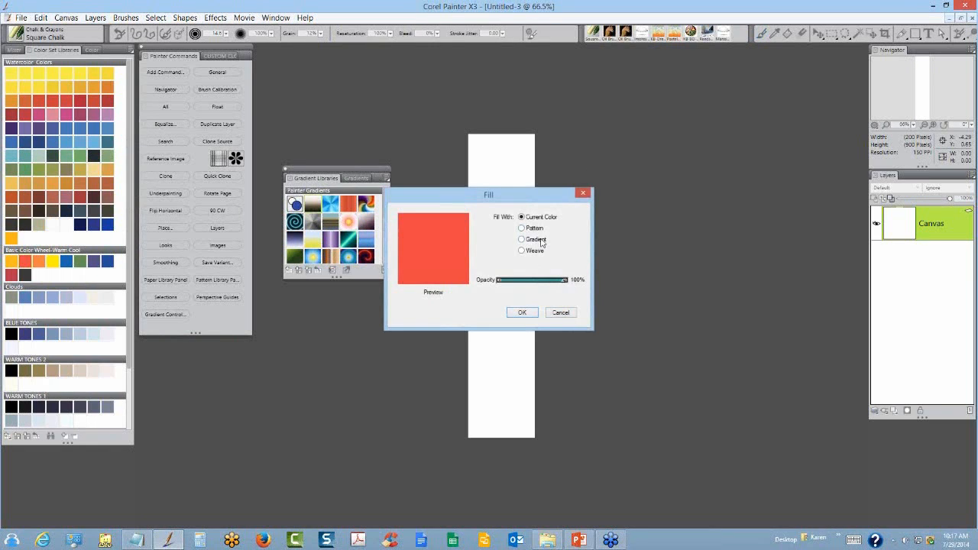
click(541, 243)
drag(549, 197, 726, 151)
click(701, 267)
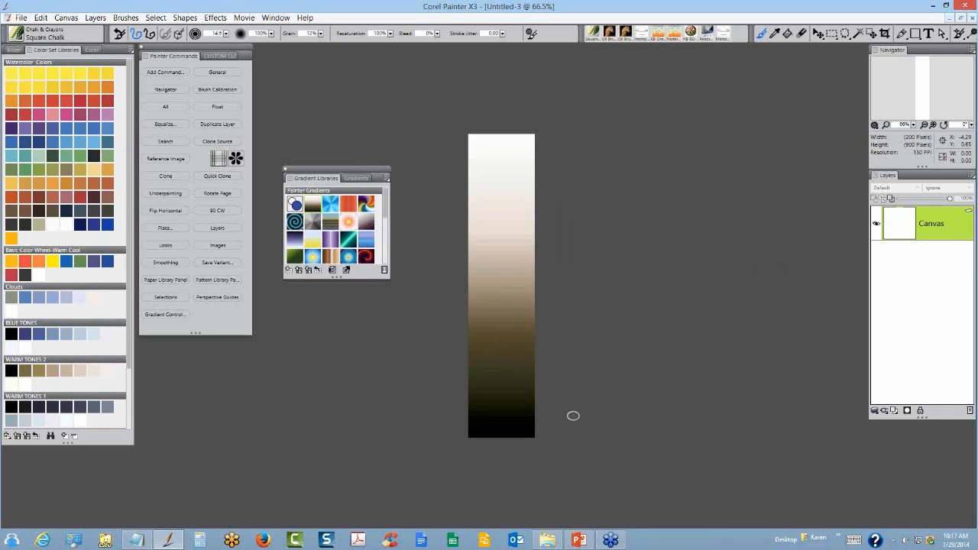
click(356, 178)
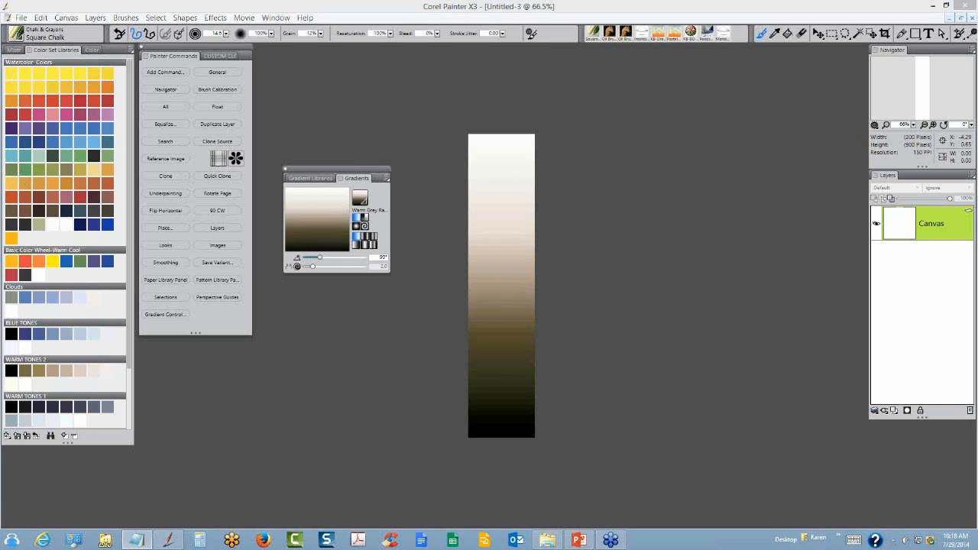
Apply the Woodcut effect to the gradient strip with black output off, 10 auto colors and a color edge of 0
click(215, 18)
mouse_move(188, 60)
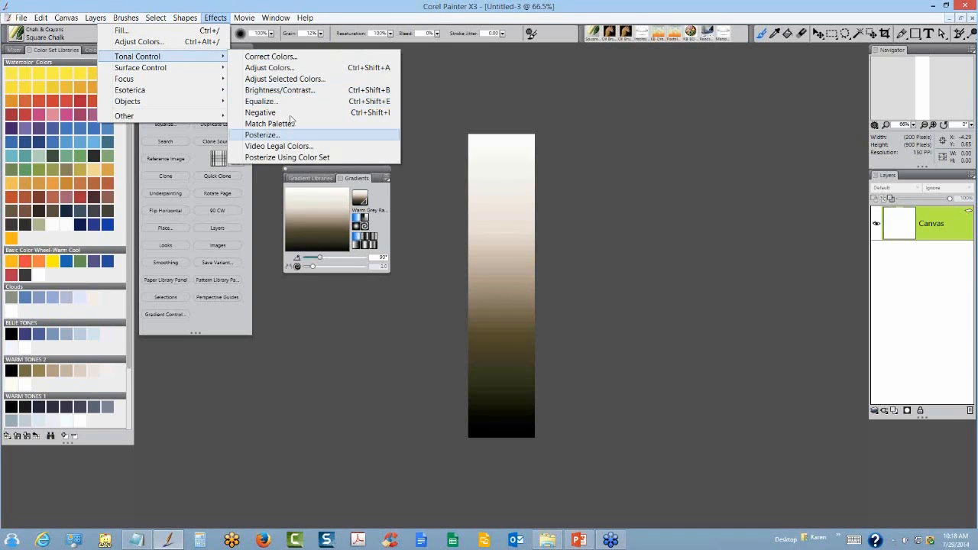
mouse_move(159, 68)
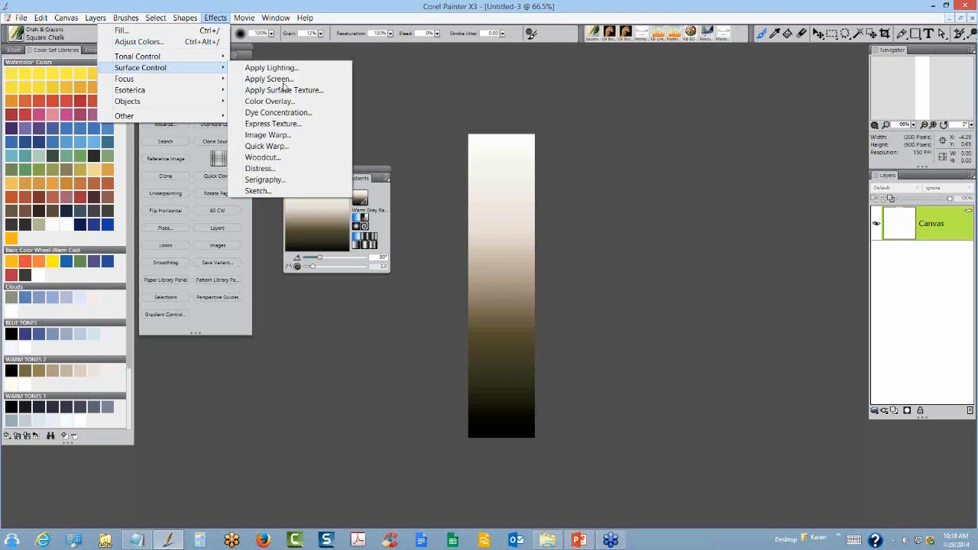
click(267, 158)
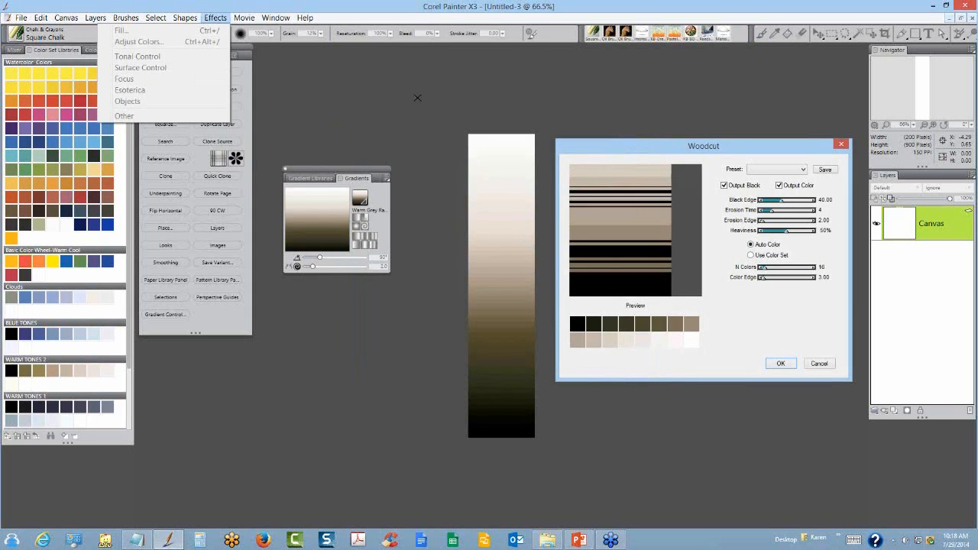
click(674, 147)
drag(639, 144, 637, 107)
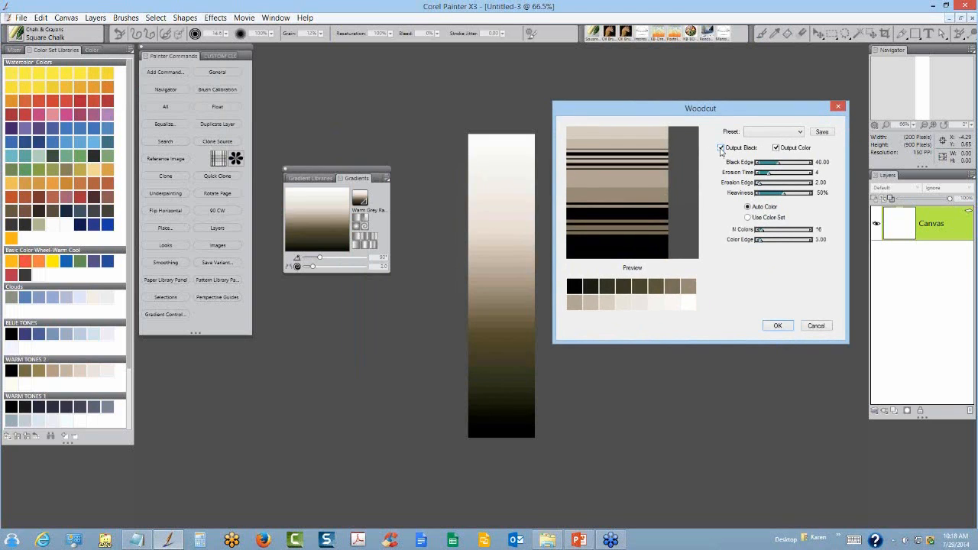
click(721, 149)
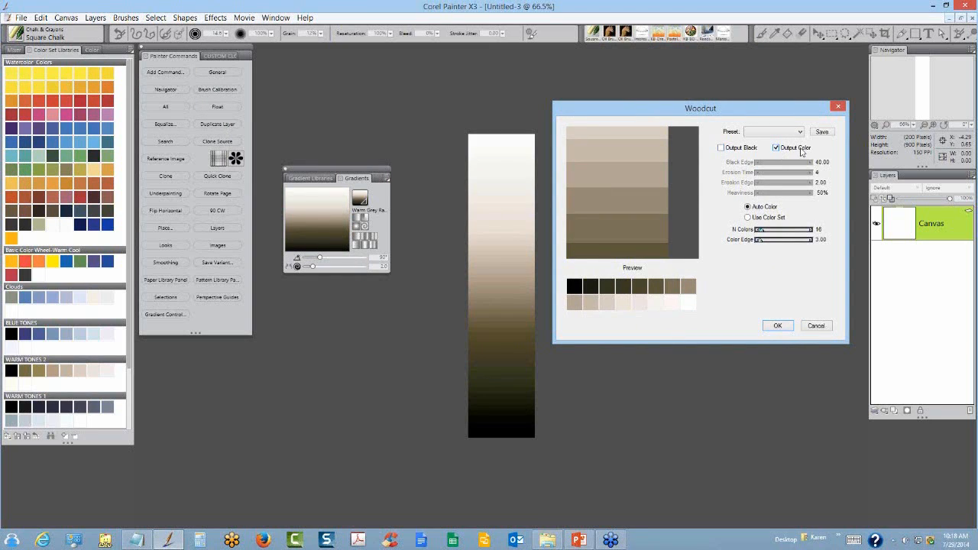
click(756, 239)
drag(762, 231, 758, 231)
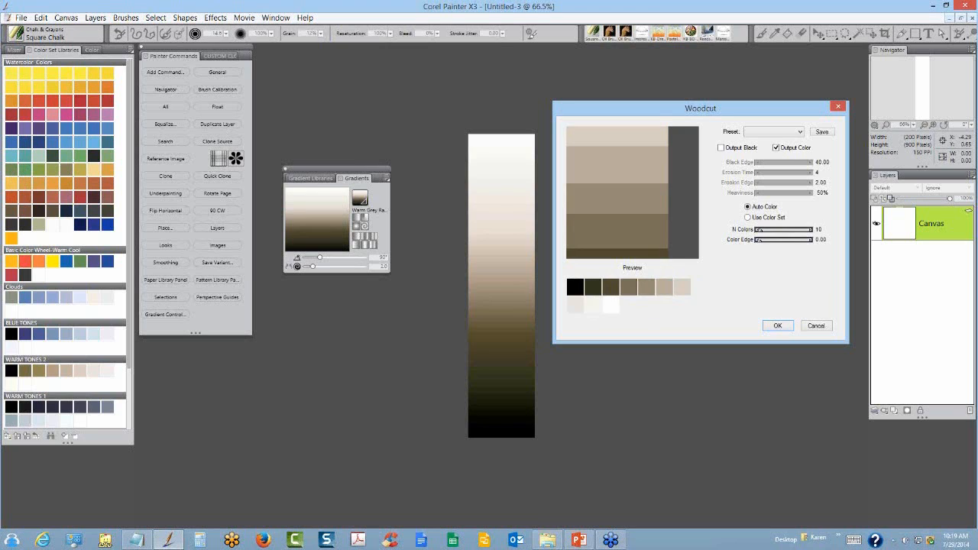
click(777, 325)
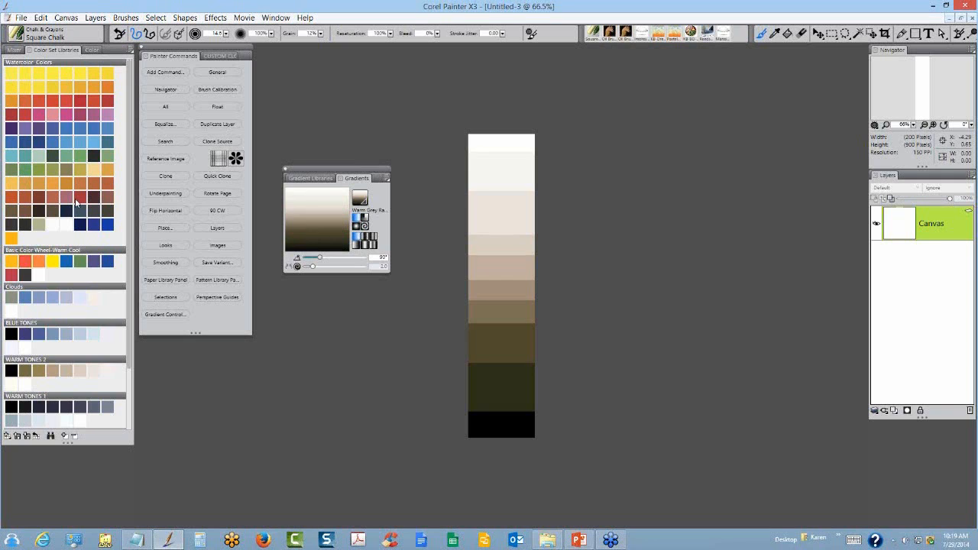
click(92, 51)
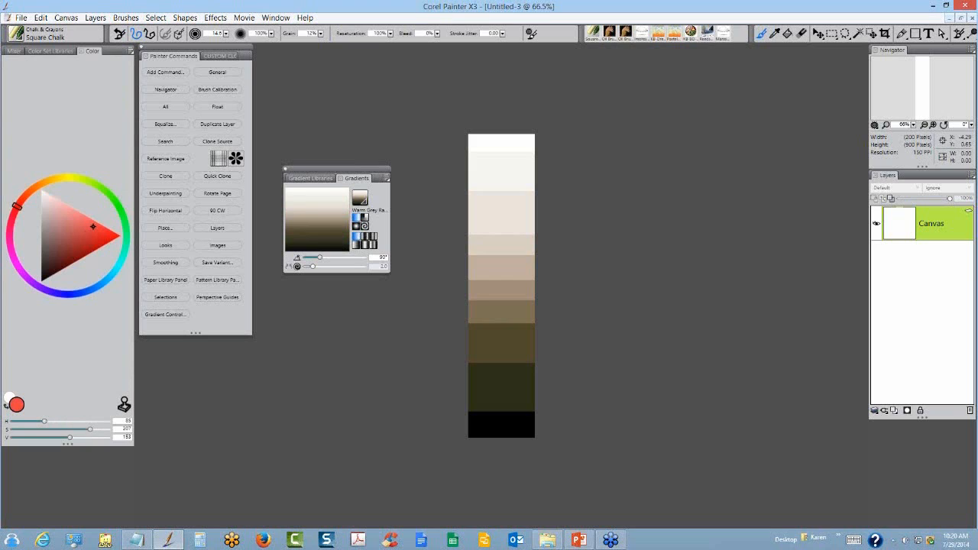
click(51, 51)
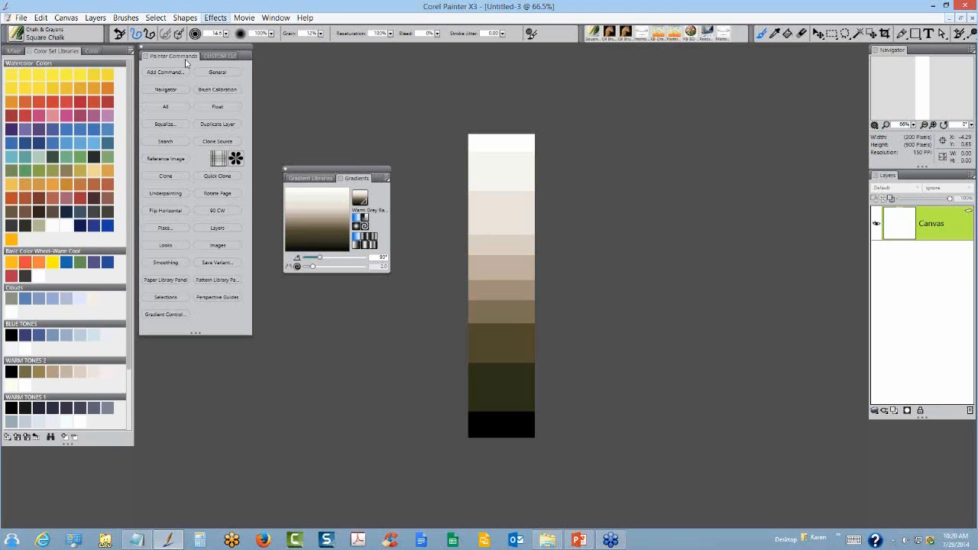
Adjust the banded strip's colors uniformly with hue shift -48%, saturation 24% and value 23%
click(215, 18)
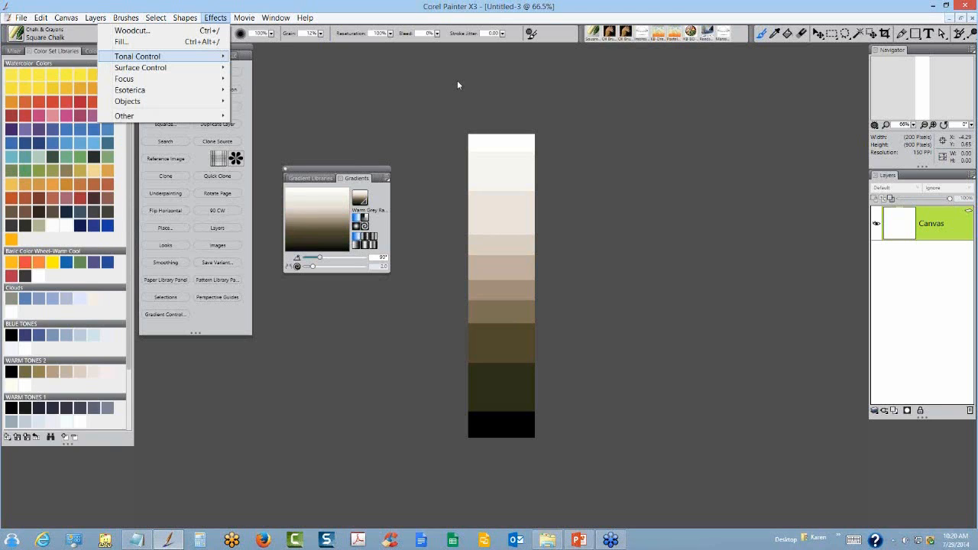
key(ctrl+shift+a)
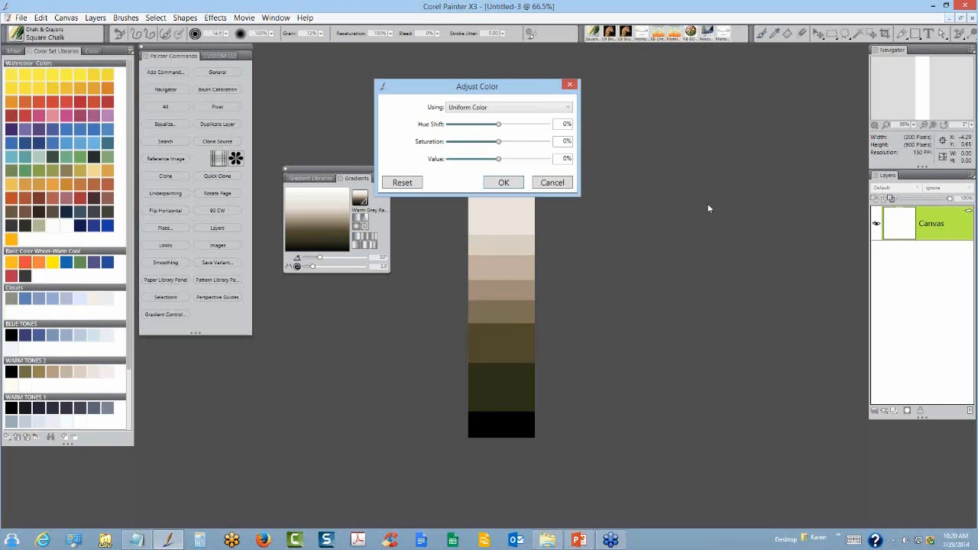
drag(466, 86, 659, 95)
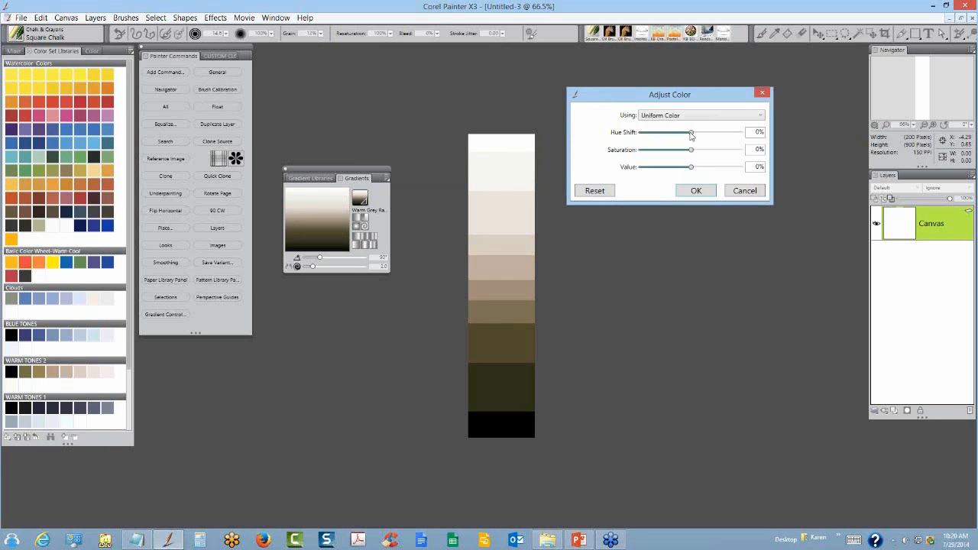
drag(691, 135, 646, 137)
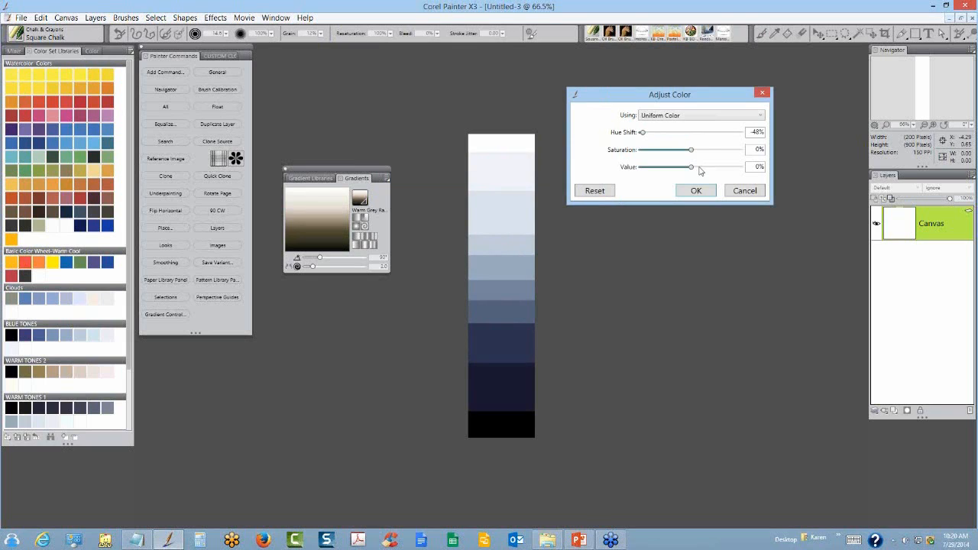
click(700, 170)
click(705, 151)
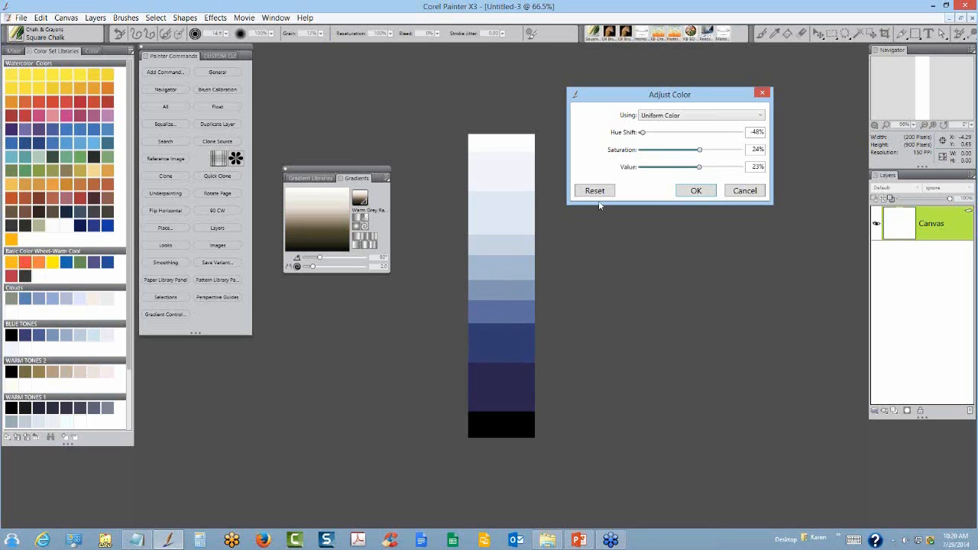
click(694, 188)
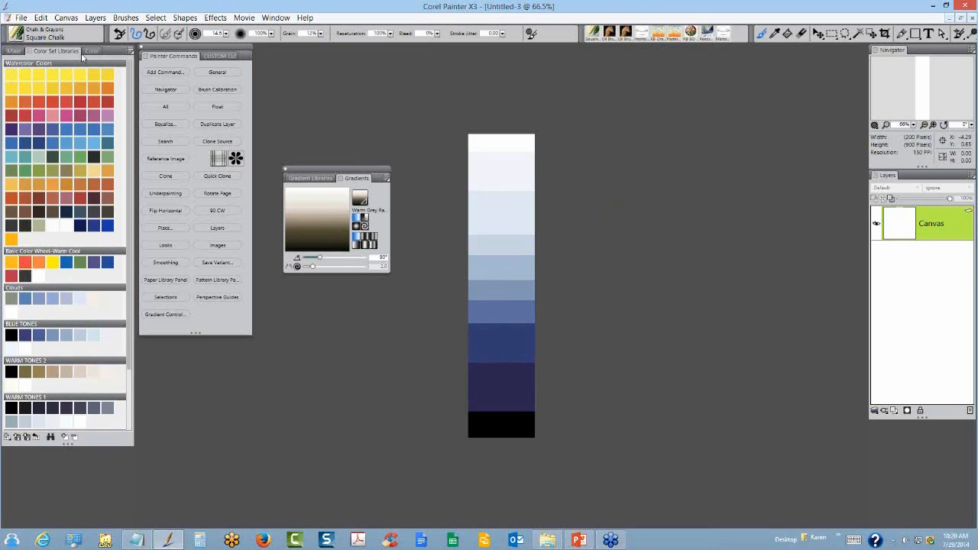
Create a new color set from the image, named Blue Values, with a maximum of 10 colors
click(130, 50)
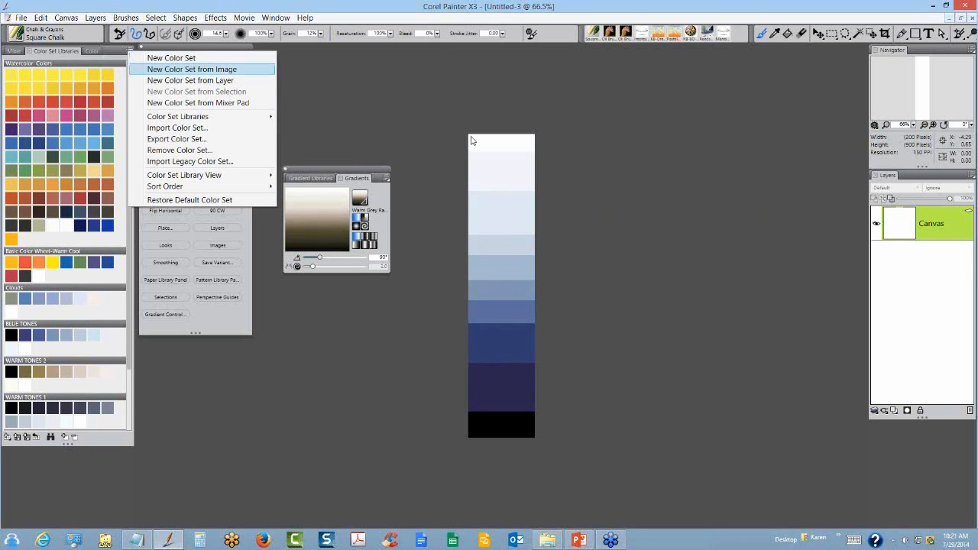
key(Return)
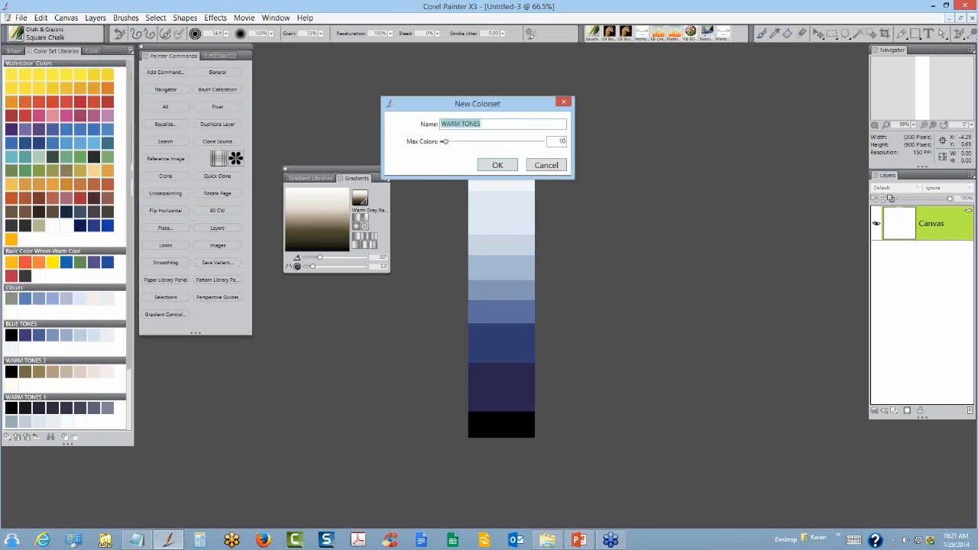
text(blue Values)
click(497, 166)
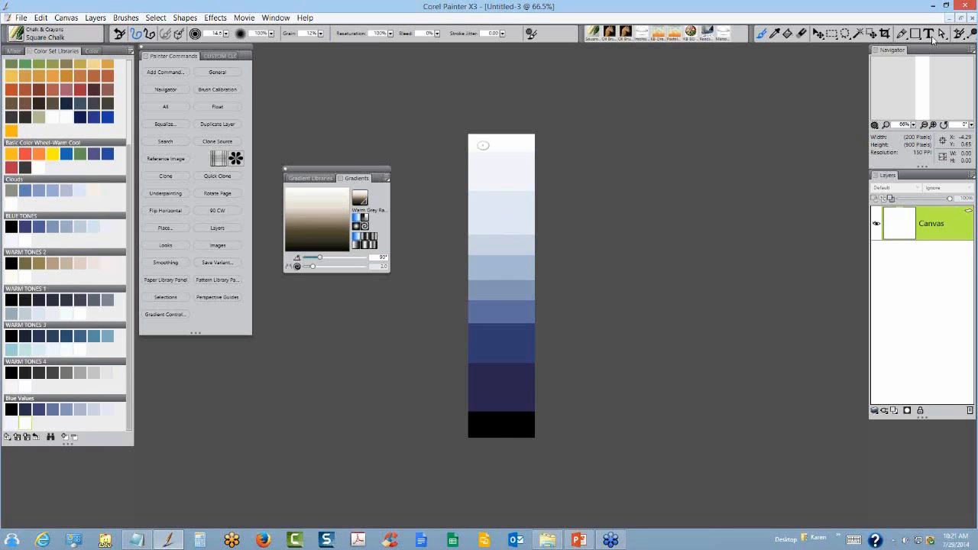
Close the blue value strip and Value scale.png, discarding the changes to the value scale
click(972, 18)
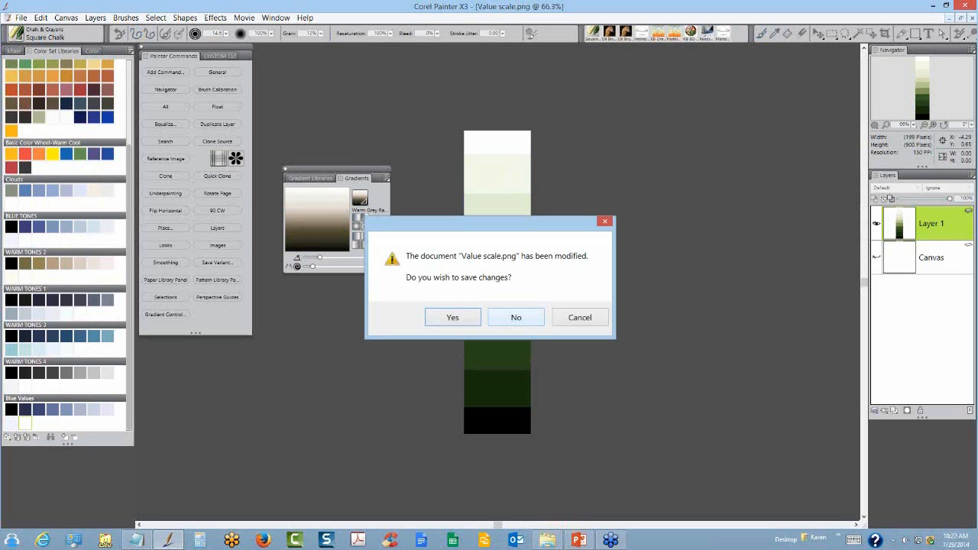
click(516, 317)
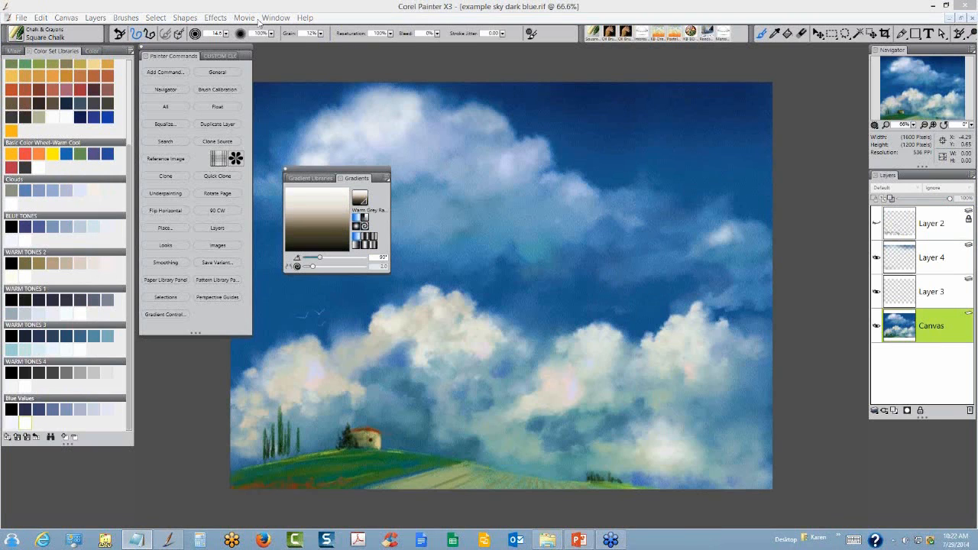
Display lazy river watercolor.rif maximized and clear the floating command and gradient panels away from the painting
click(271, 17)
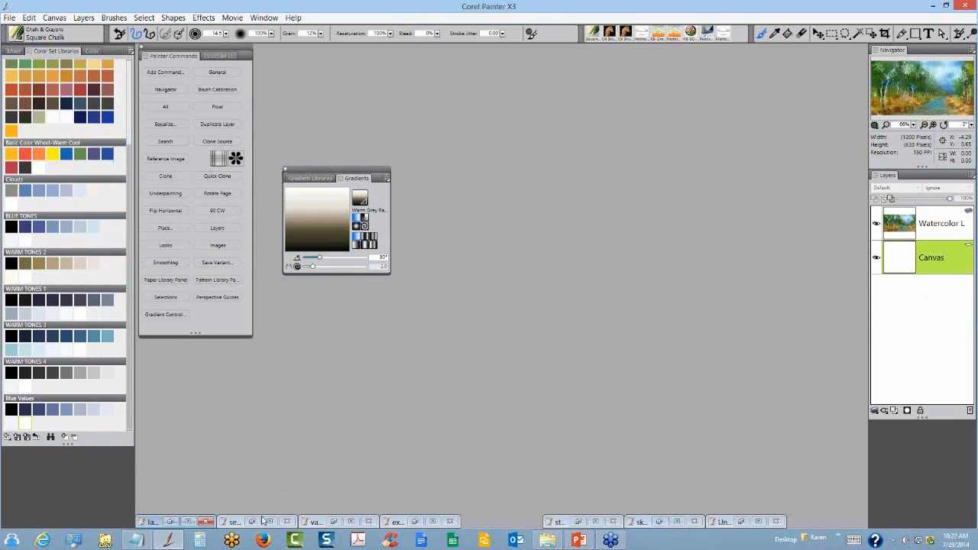
click(189, 522)
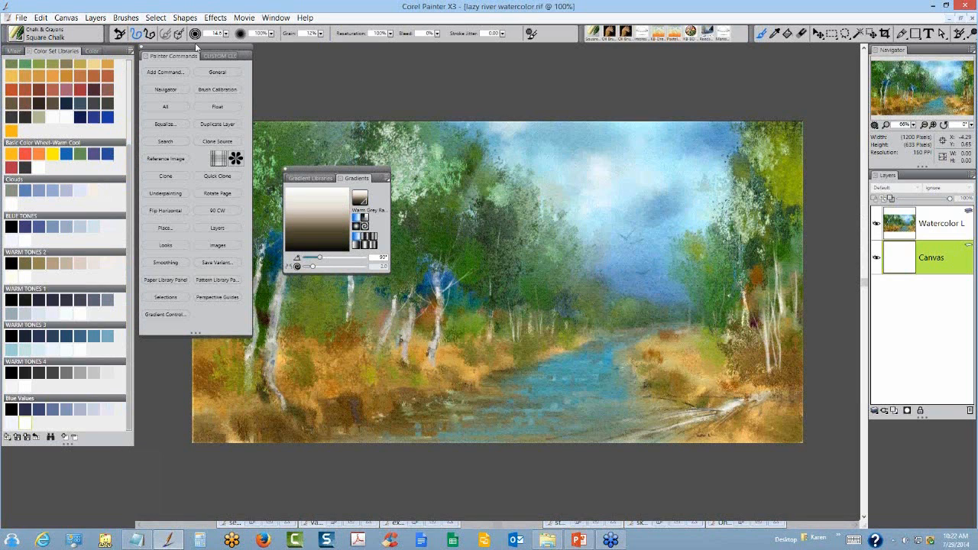
drag(195, 42, 129, 51)
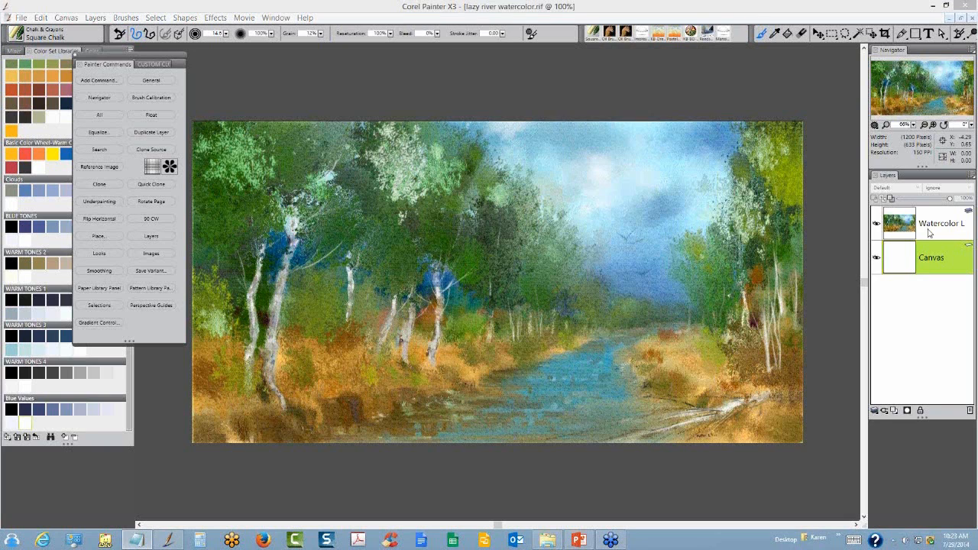
Drop the watercolor layer onto the canvas and add a new empty layer above it
click(875, 411)
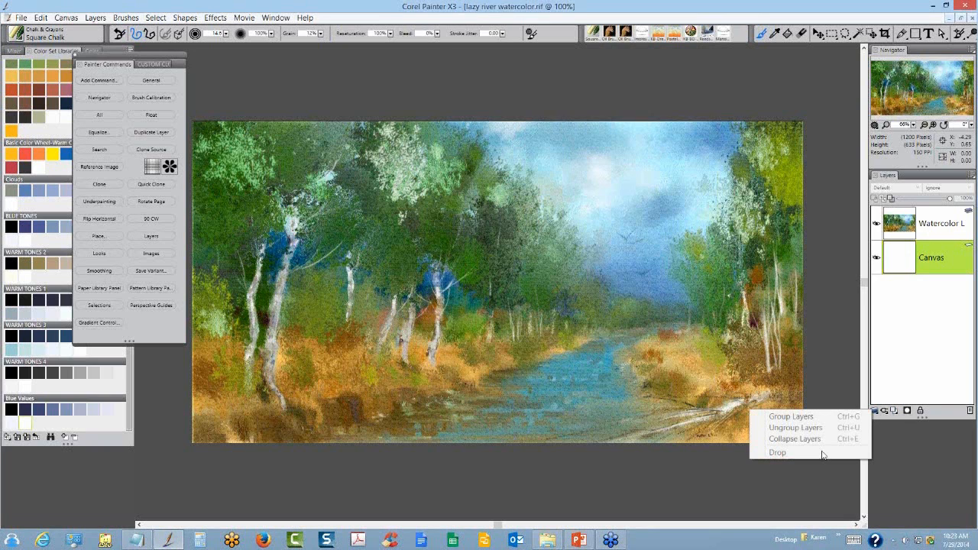
click(940, 225)
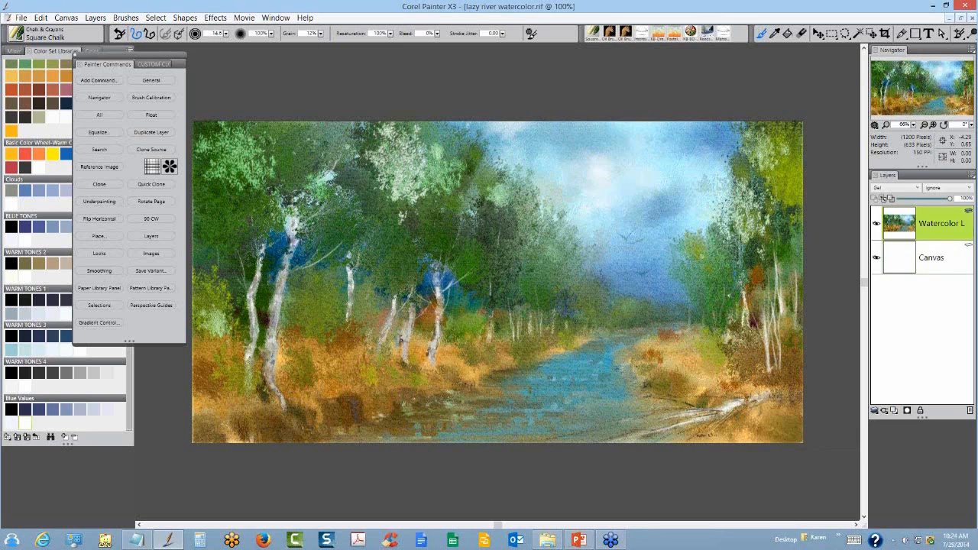
click(810, 450)
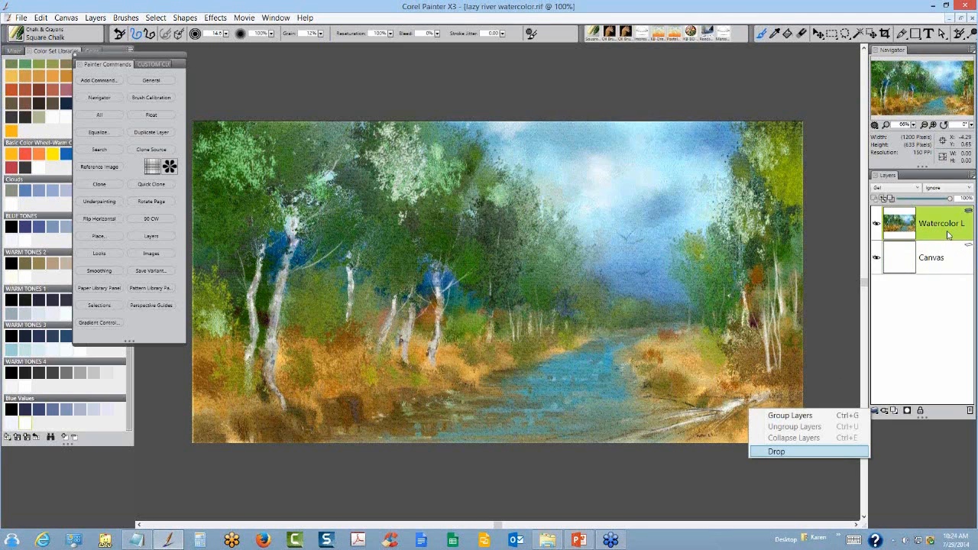
click(895, 411)
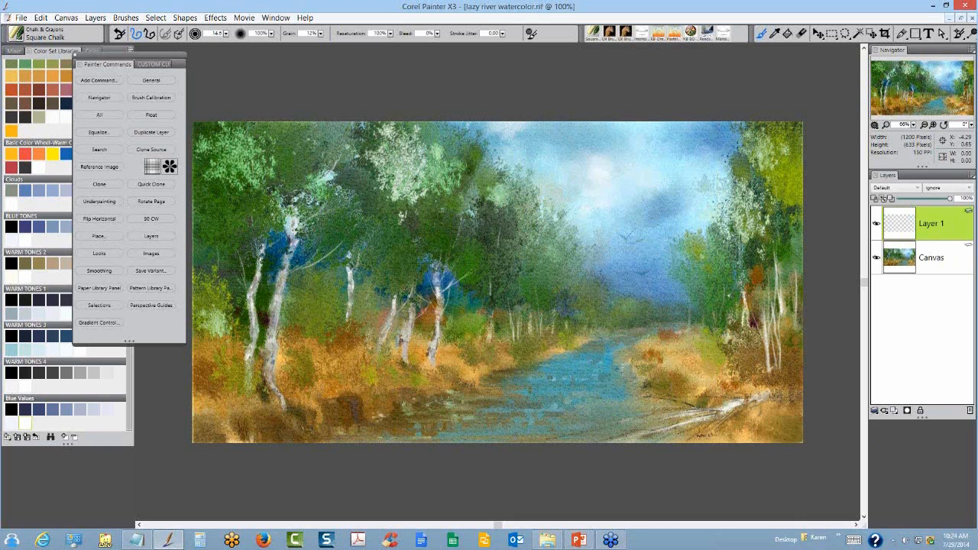
Choose the cracked leather paper from Custom Watercolor Papers and display its scale, contrast and brightness settings clear of the painting
click(112, 290)
drag(822, 372, 220, 376)
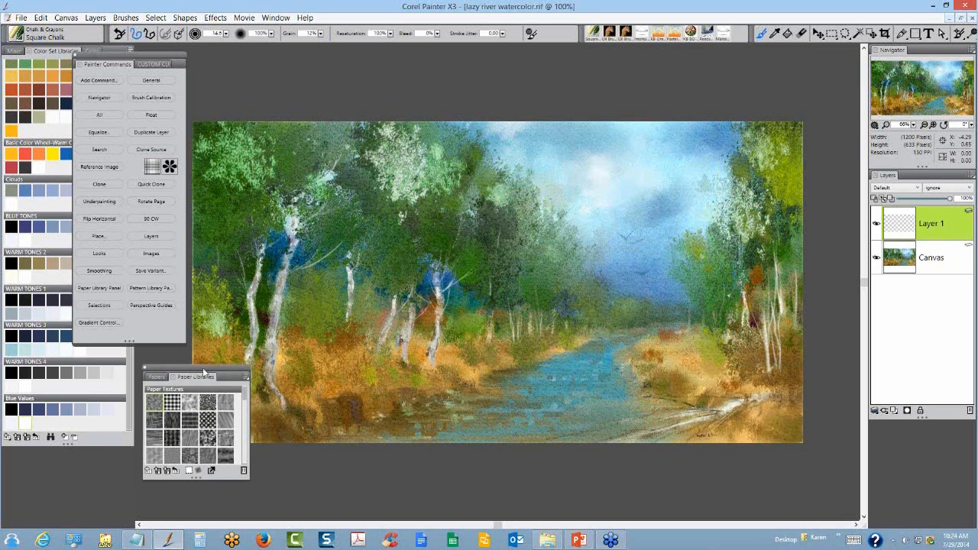
drag(244, 394, 246, 462)
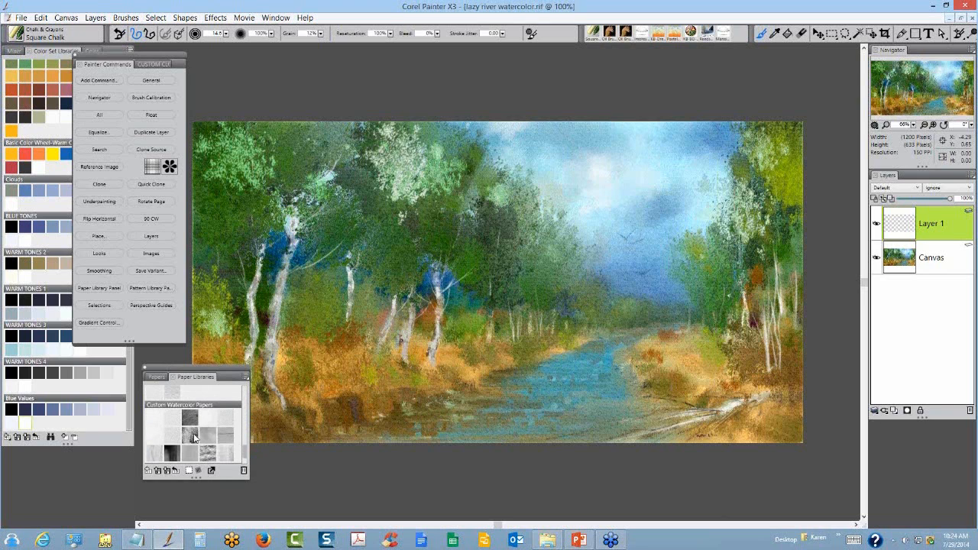
click(195, 438)
click(158, 381)
drag(158, 381, 139, 270)
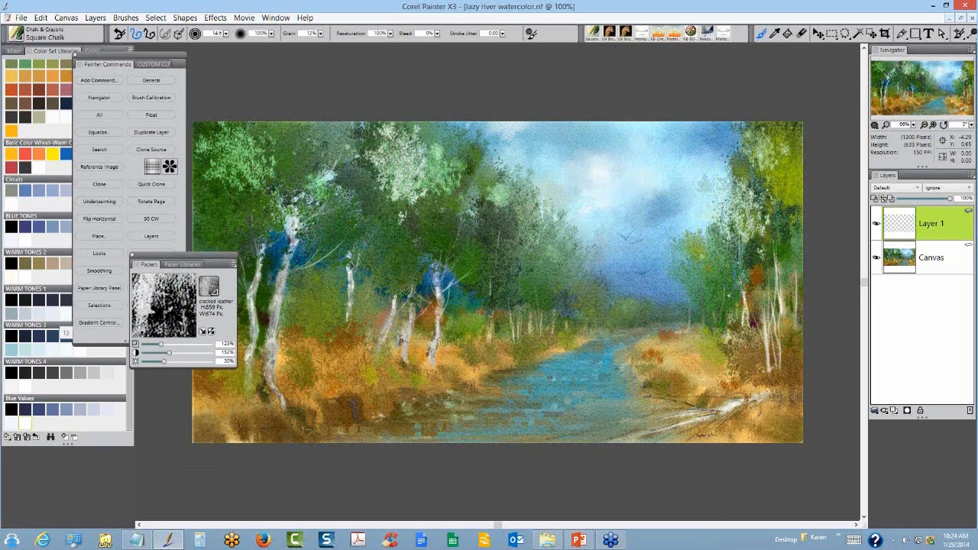
drag(183, 256, 172, 262)
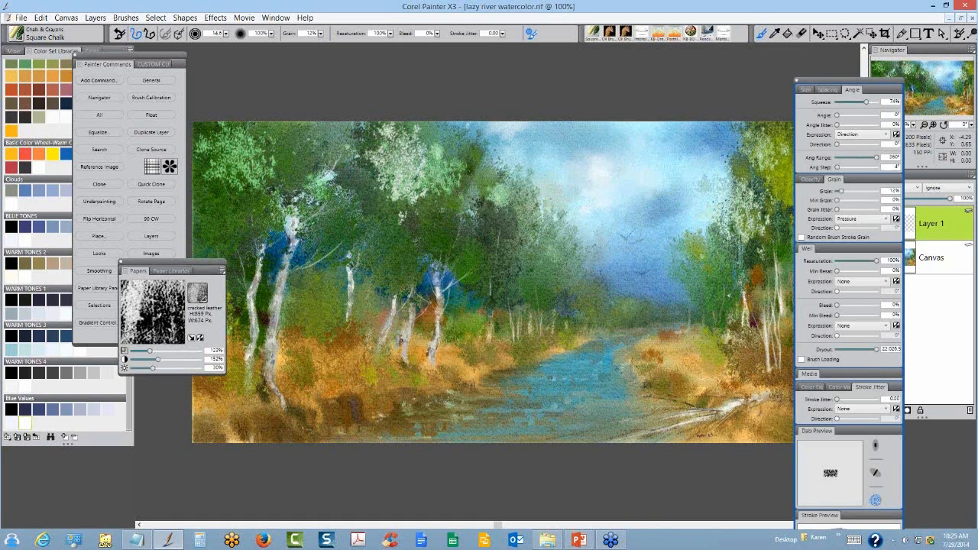
Put away the advanced brush controls, enlarge Square Chalk to about 34.5 and paint broken color accents into the trees on Layer 1
drag(847, 80, 852, 57)
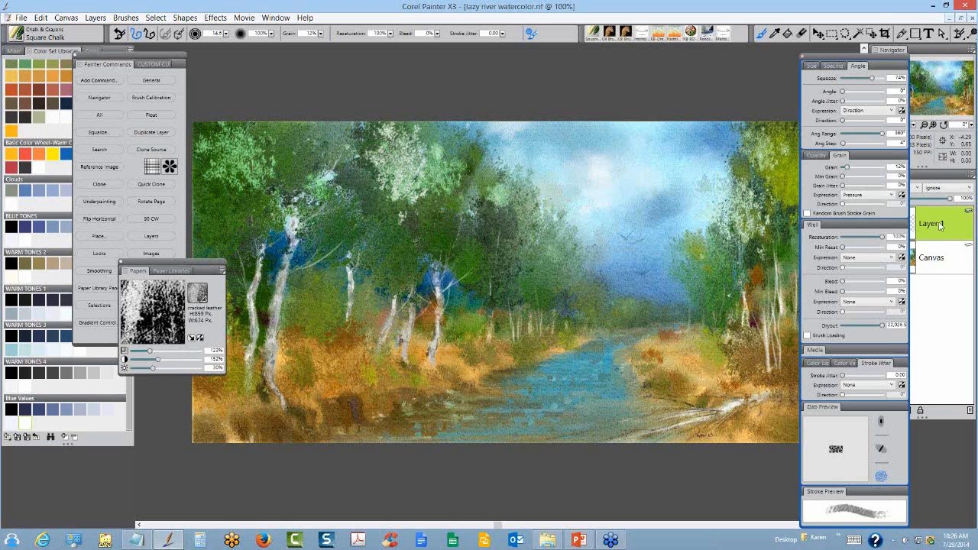
key(ctrl+b)
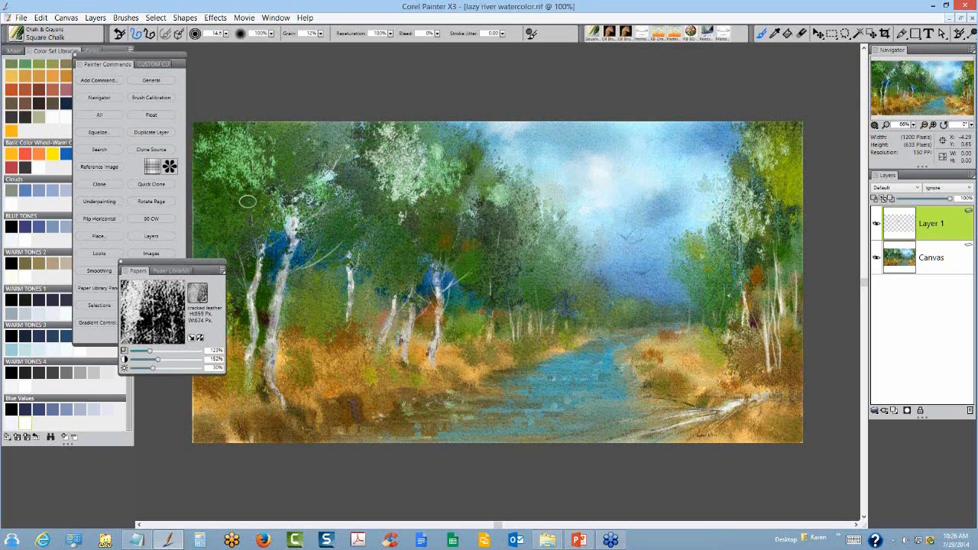
key(ctrl+alt)
drag(266, 199, 281, 200)
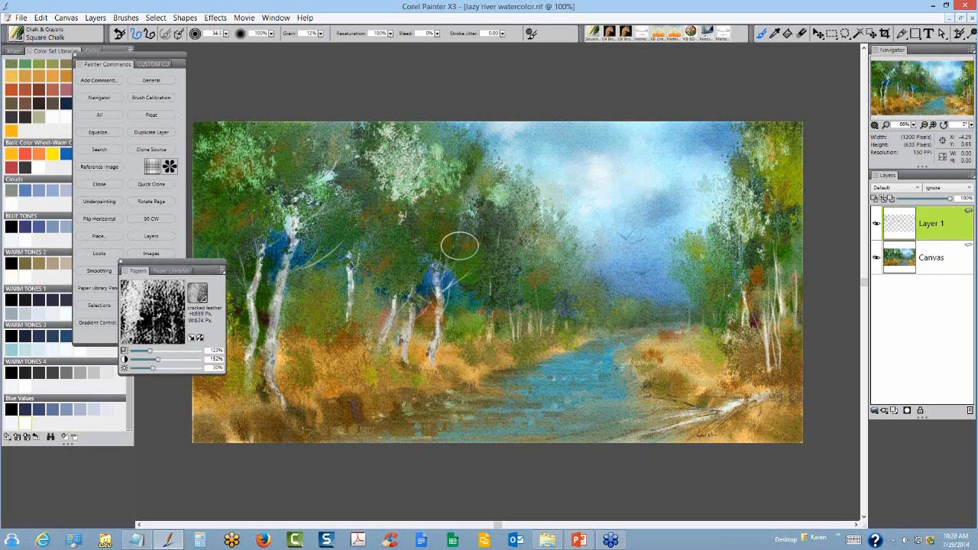
key(ctrl+plus)
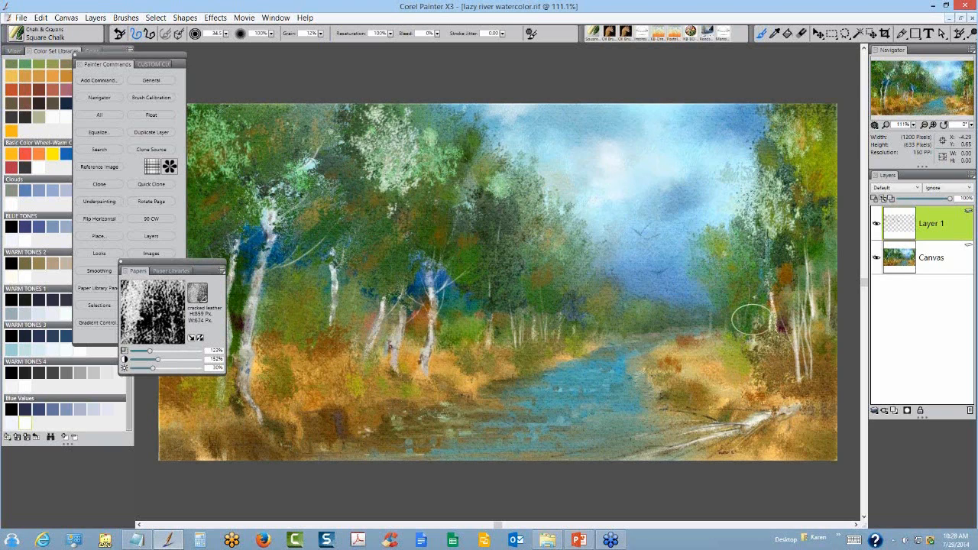
Select the Canvas Fill-WC brush from the custom clouds palette and drop Layer 1 onto the canvas
click(99, 184)
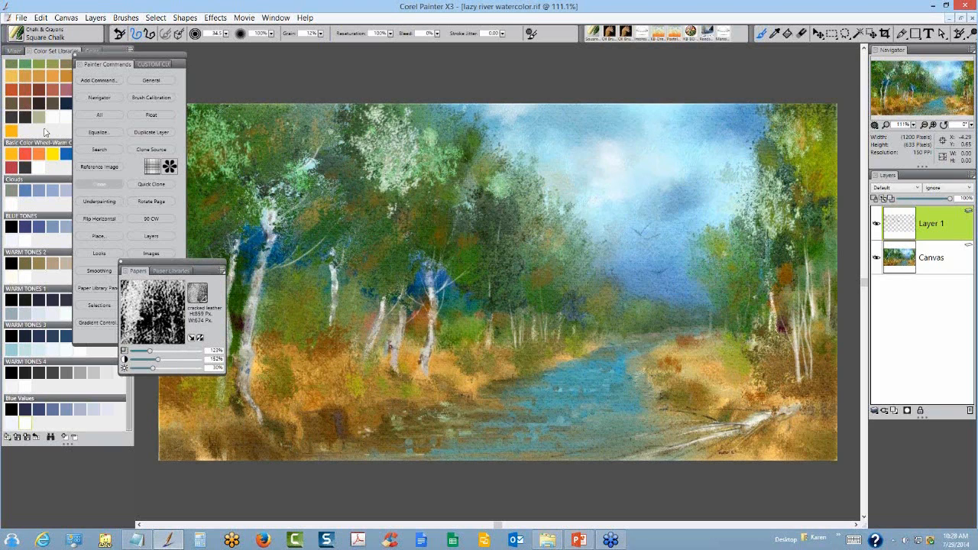
click(152, 64)
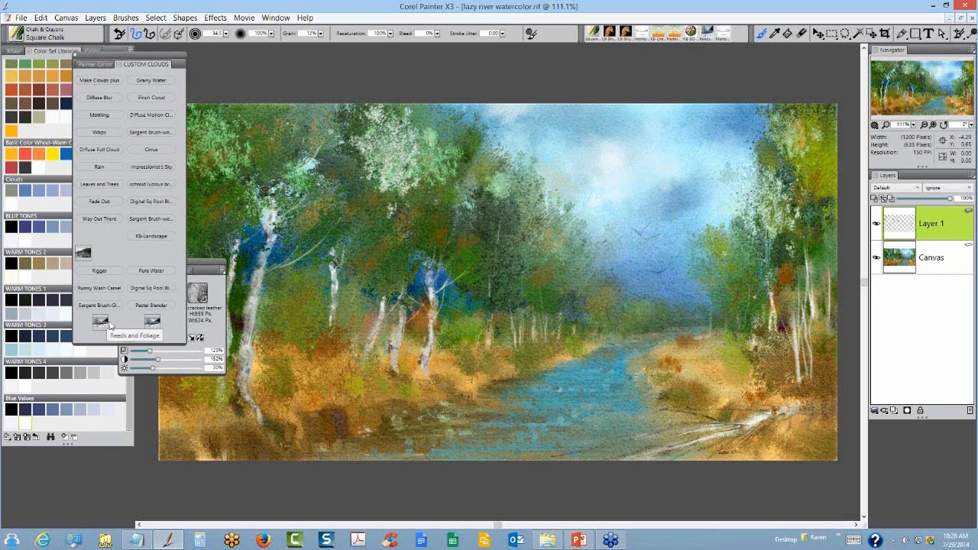
click(84, 254)
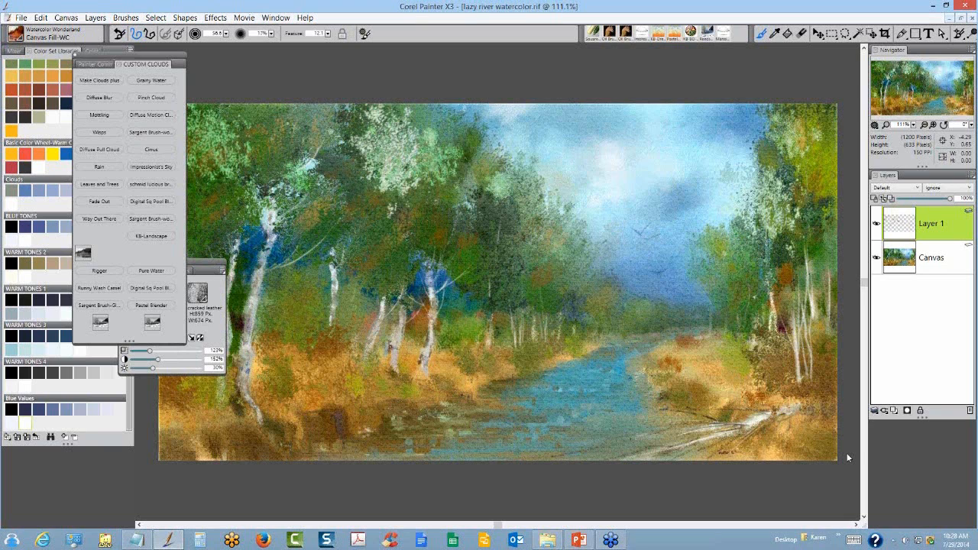
click(875, 410)
click(779, 453)
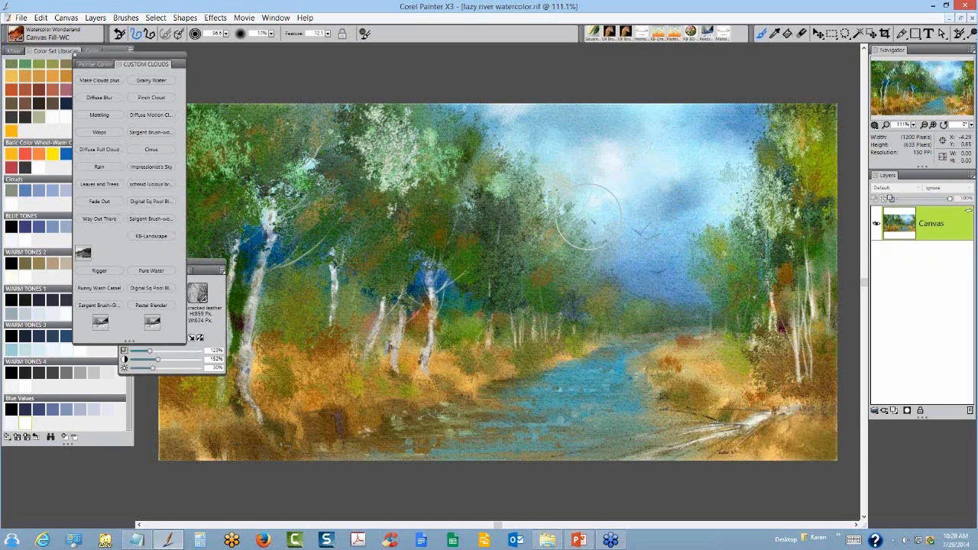
Paint soft watercolor washes over the sky using Canvas Fill-WC at about size 102 with the first paper in the library
drag(683, 272, 740, 272)
click(193, 272)
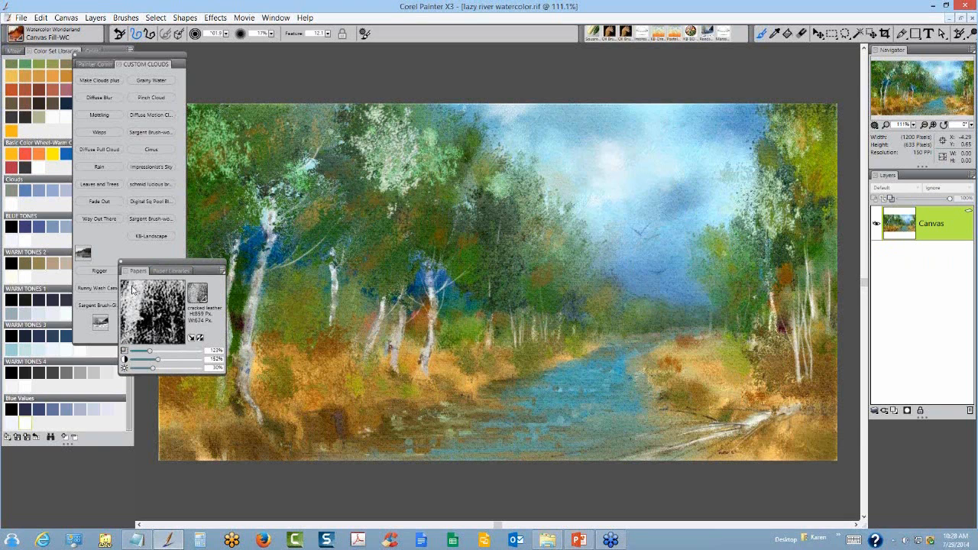
click(132, 289)
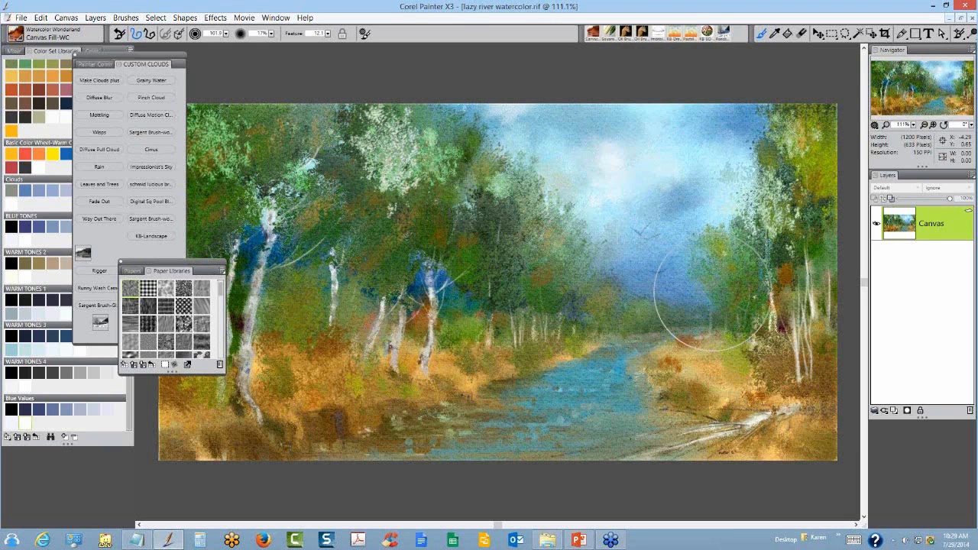
drag(710, 295, 747, 313)
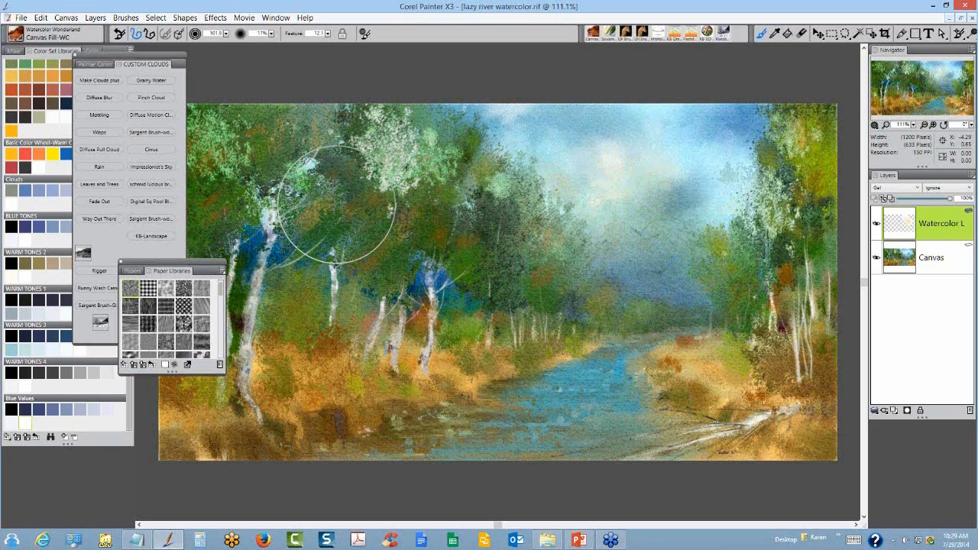
Close lazy river watercolor.rif and display seattleshoreling.rif with the paper library moved off the painting
click(972, 18)
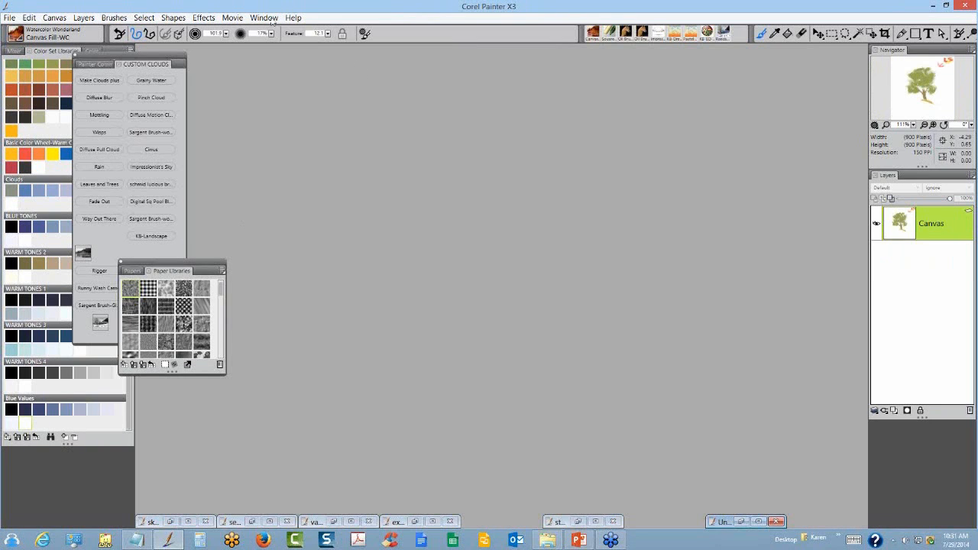
click(272, 21)
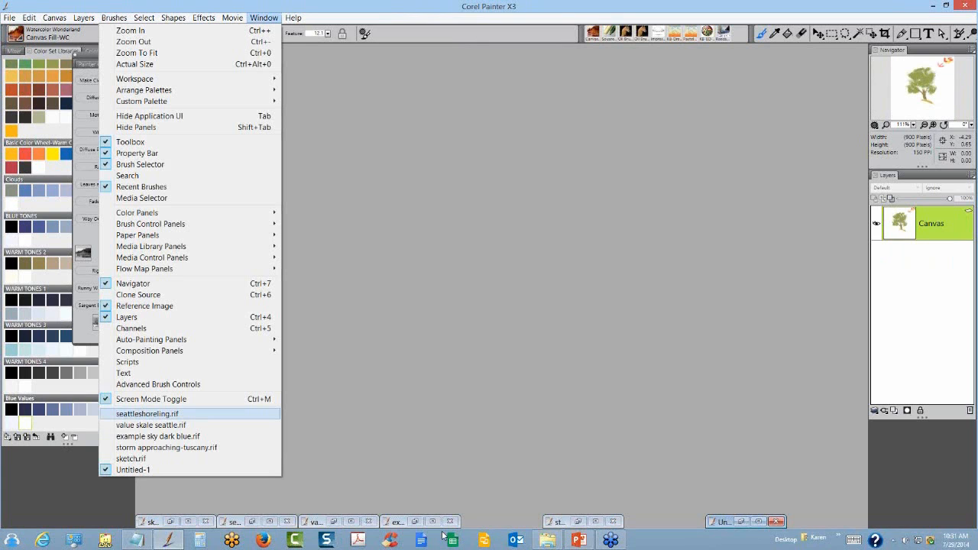
click(147, 414)
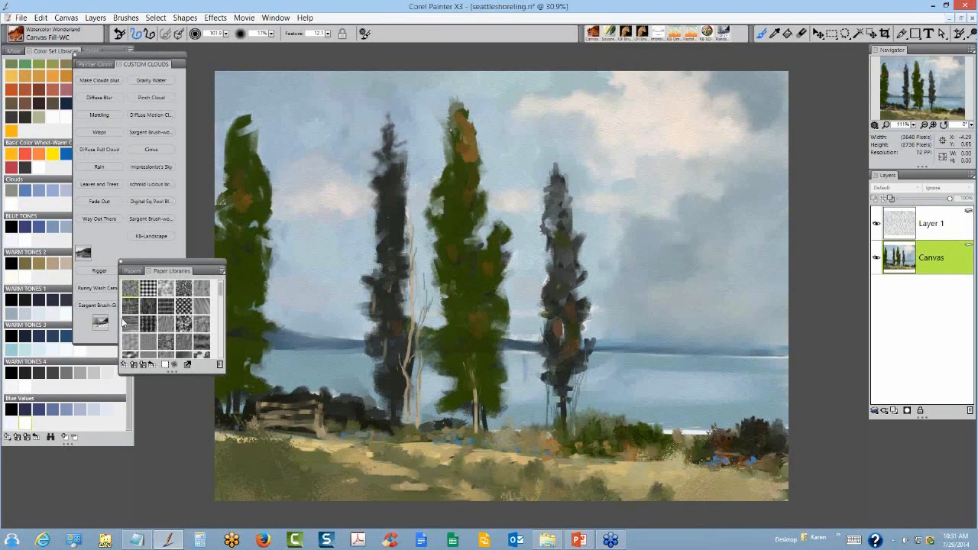
drag(134, 264, 123, 321)
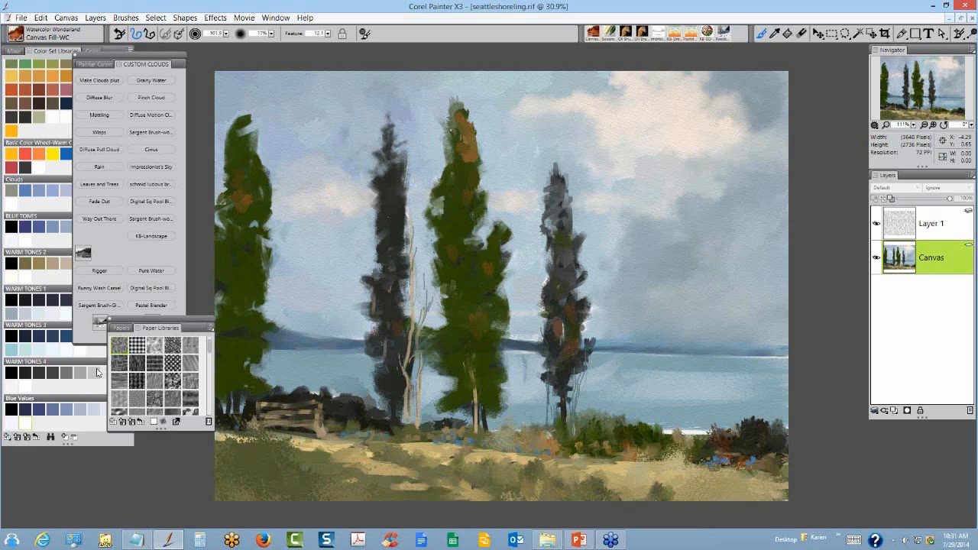
drag(123, 324, 97, 373)
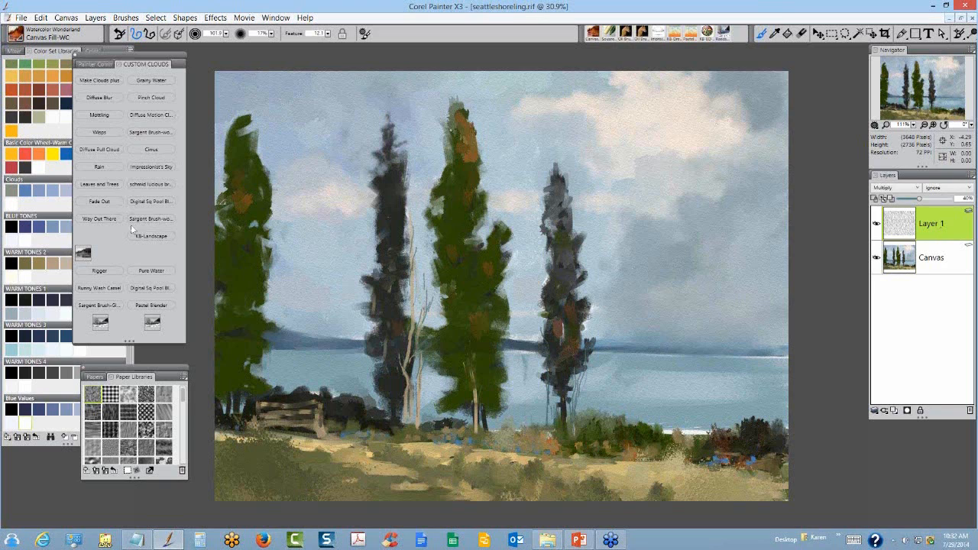
Display the pattern library and browse the Watercolor Patterns, Watercolor Pattern Overlays and Nature Patterns
click(97, 65)
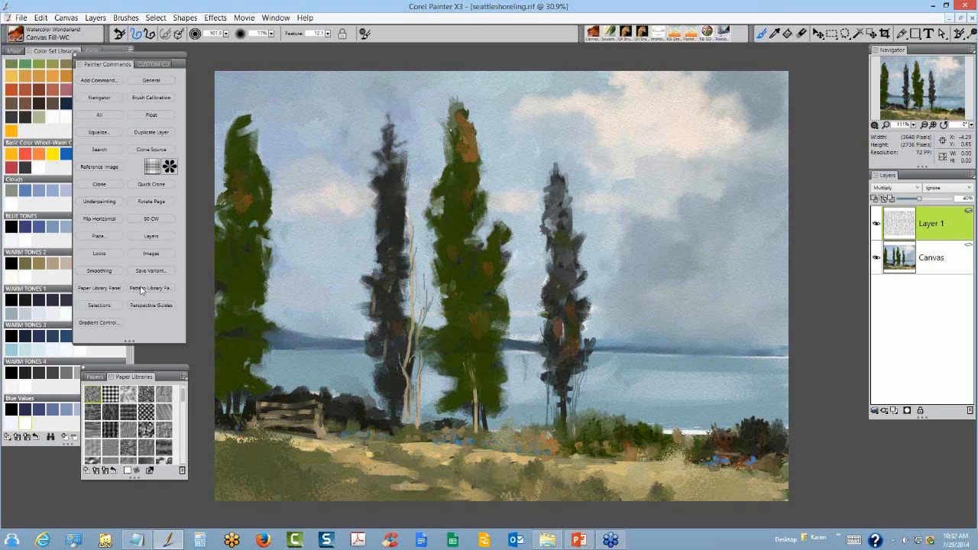
click(141, 288)
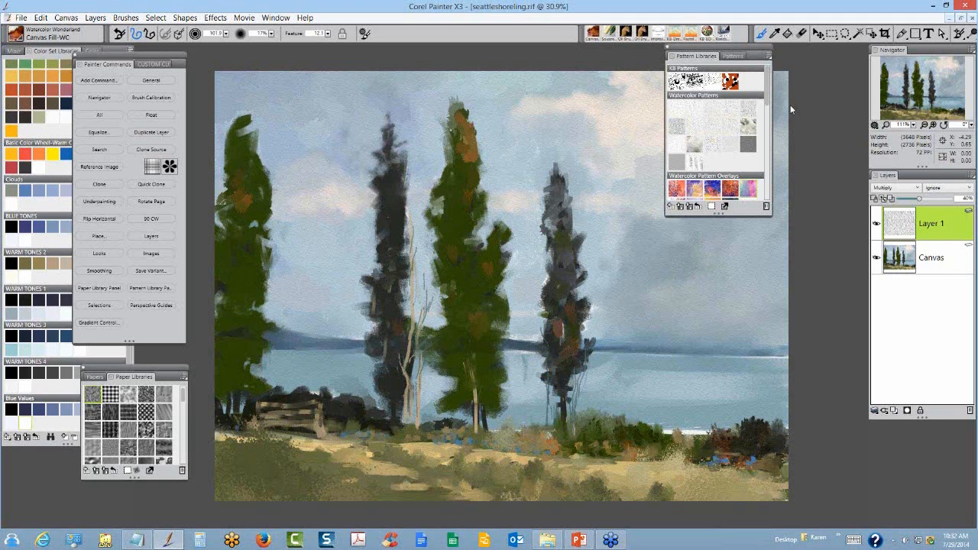
drag(733, 46, 790, 107)
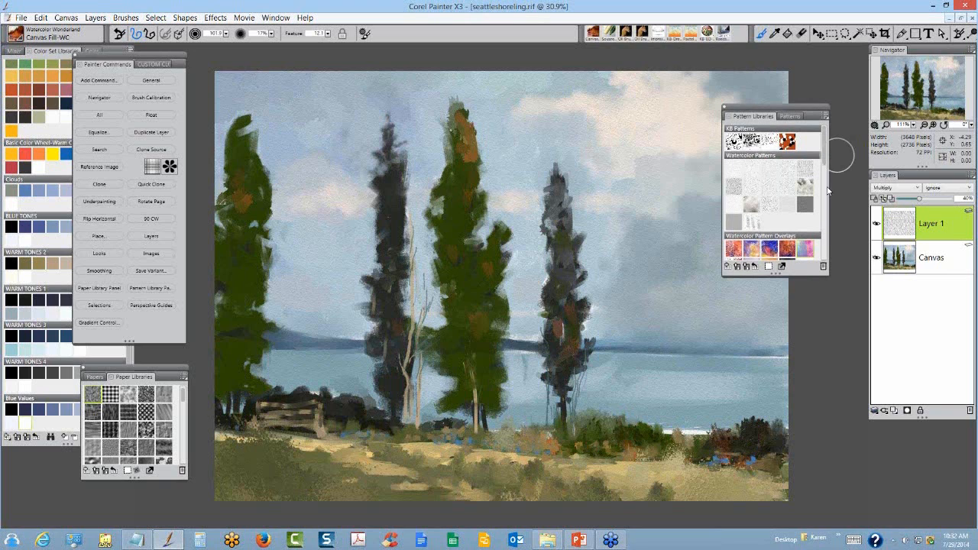
scroll(808, 160, down, 3)
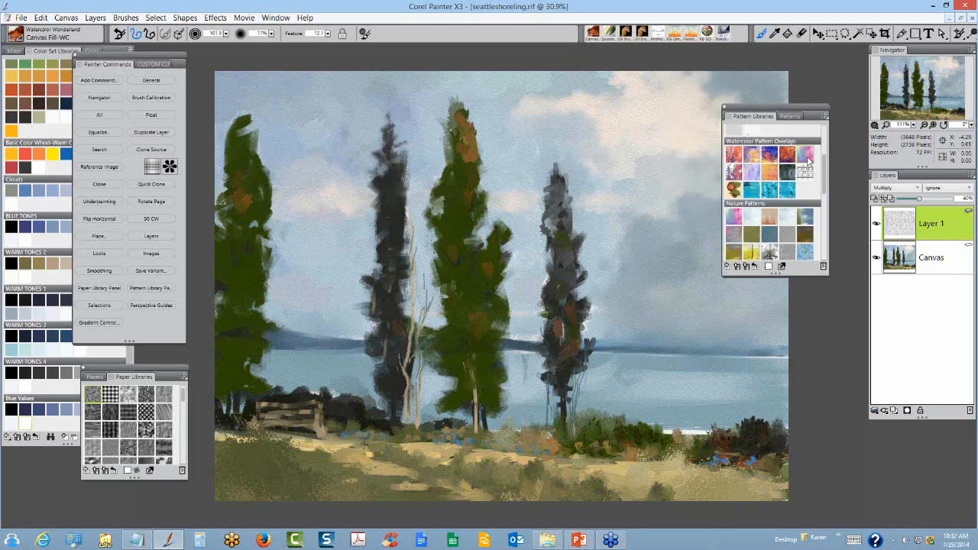
scroll(808, 160, up, 3)
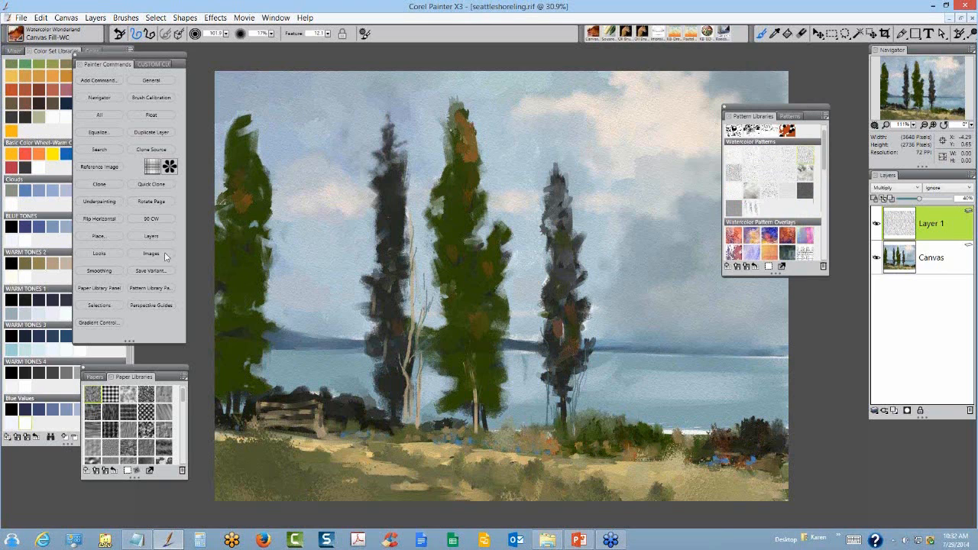
click(164, 288)
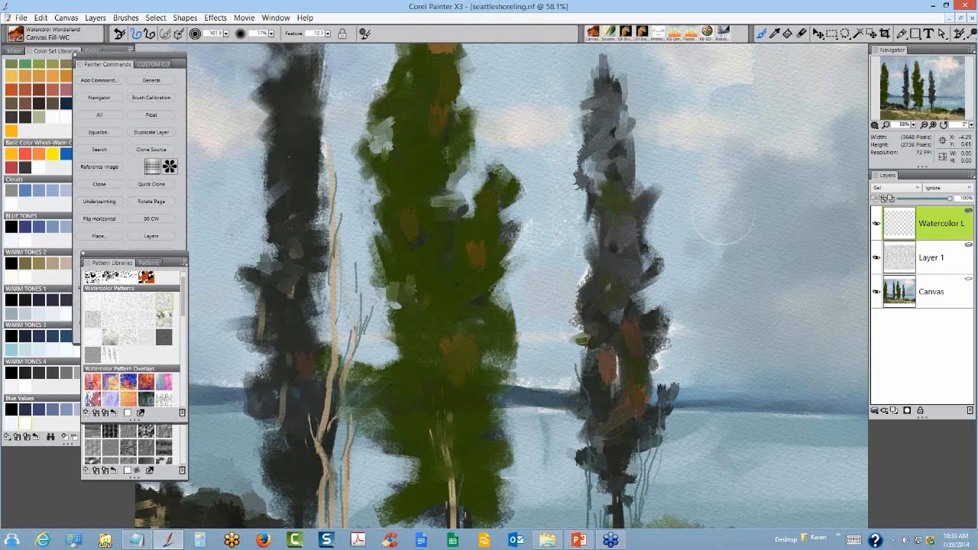
Move the watercolor layer below Layer 1 and drop it onto the canvas
key(ctrl+minus)
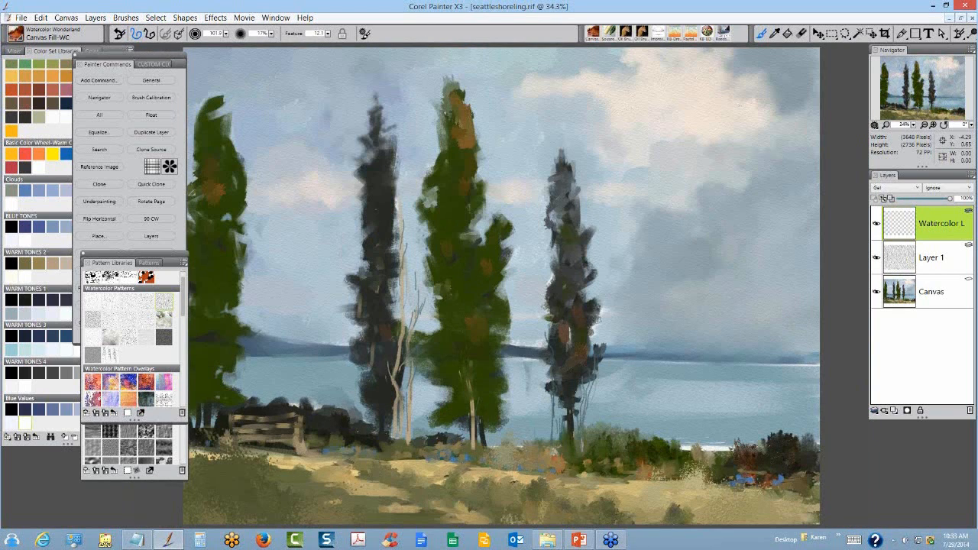
drag(702, 229, 730, 226)
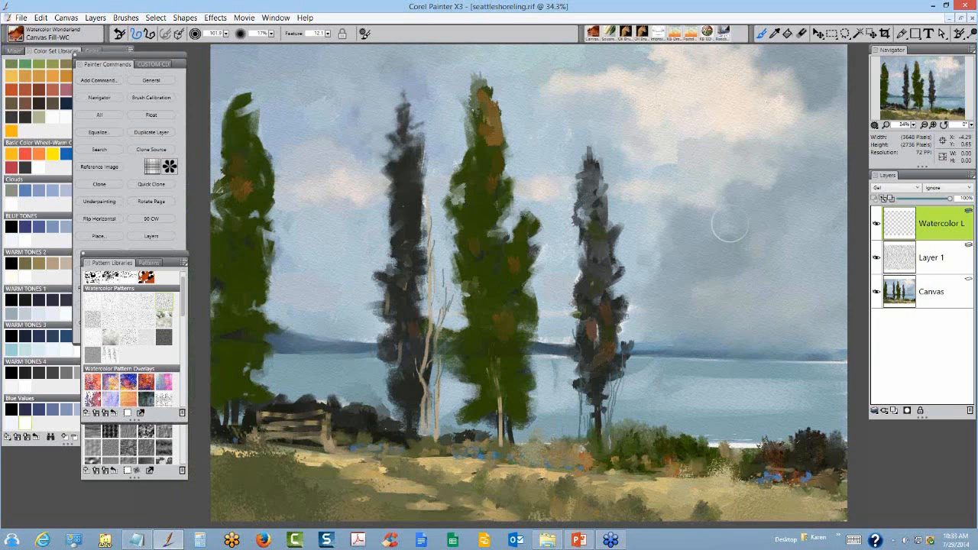
scroll(730, 224, down, 1)
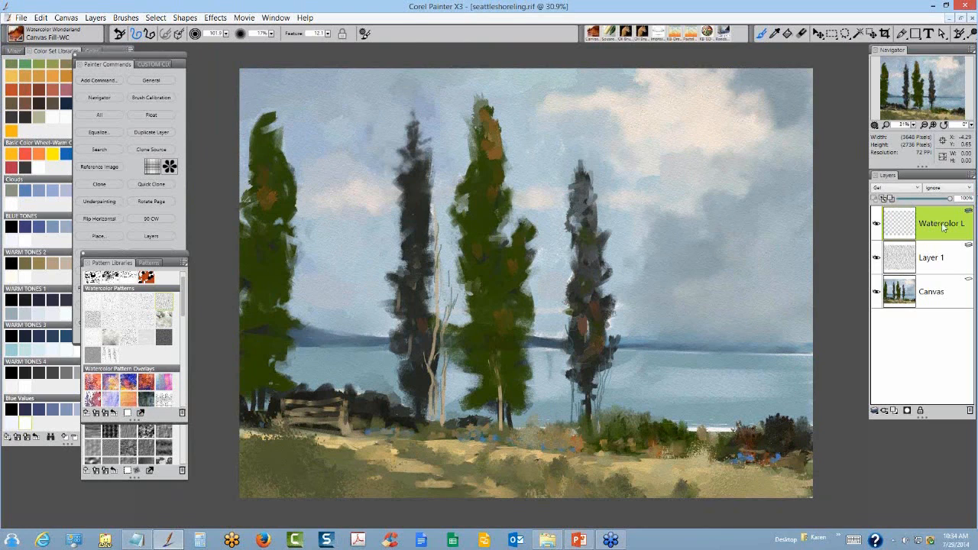
drag(944, 226, 948, 274)
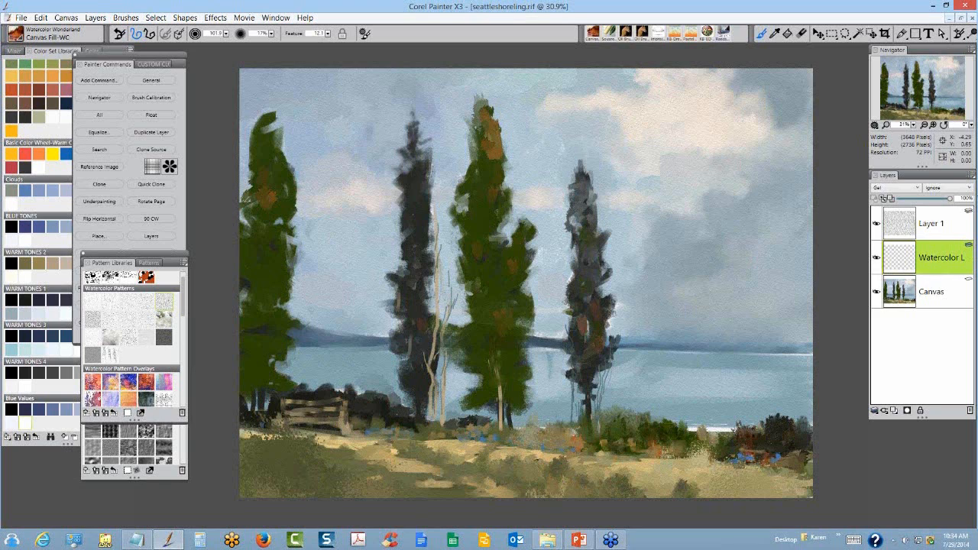
key(ctrl+z)
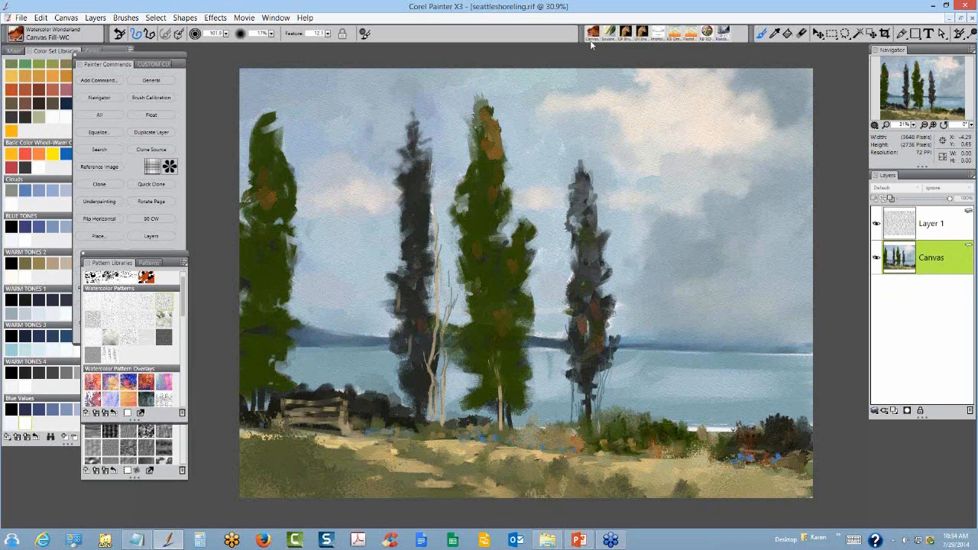
Lift the seattleshoreling.rif canvas to a watercolor layer below Layer 1
click(93, 18)
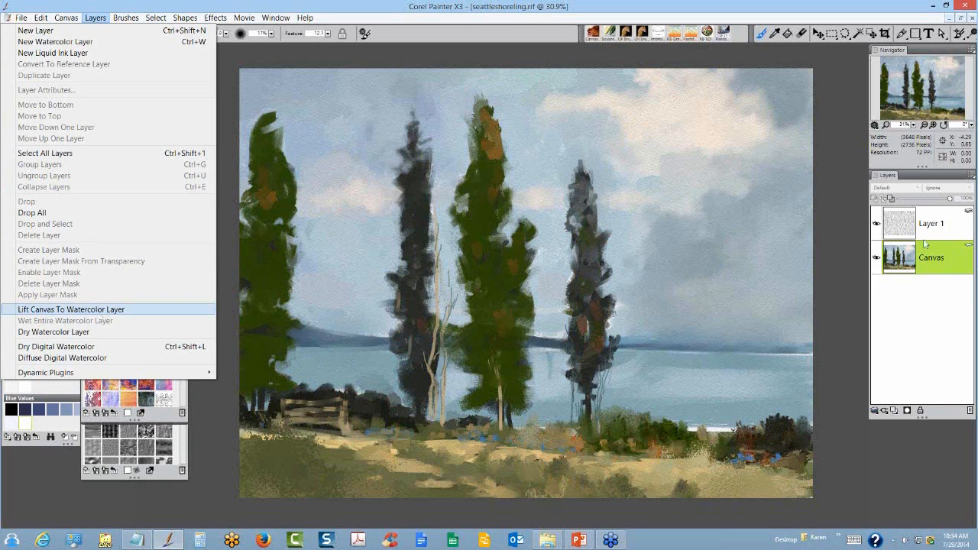
key(Return)
drag(937, 225, 921, 256)
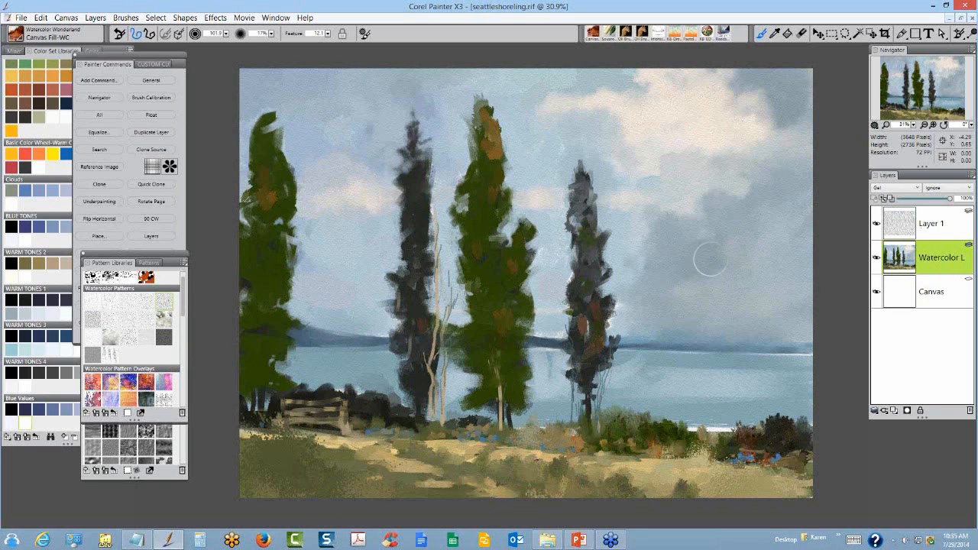
Put away the pattern libraries and choose the KB-WC-5 paper from Karen's Watercolor library
click(84, 254)
drag(135, 369, 149, 353)
click(113, 359)
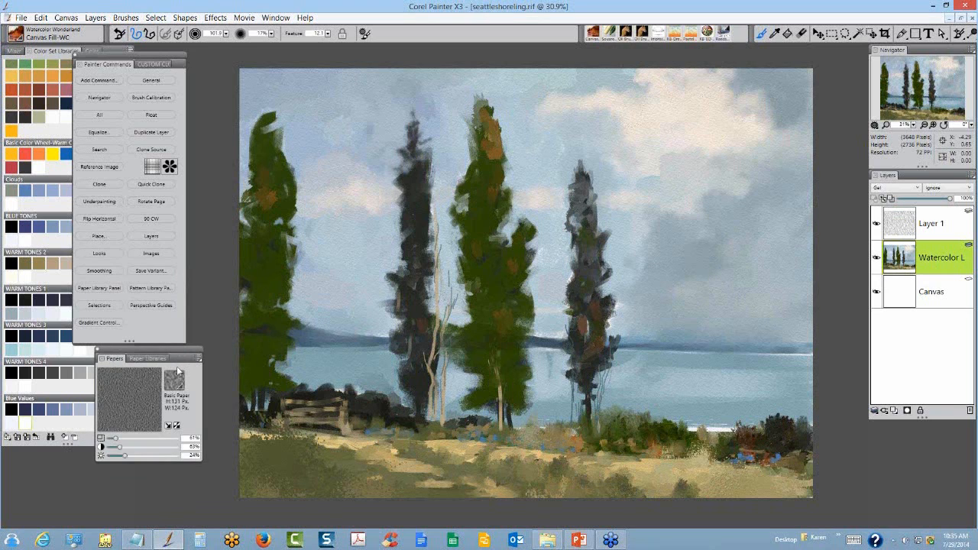
click(149, 358)
drag(195, 381, 196, 399)
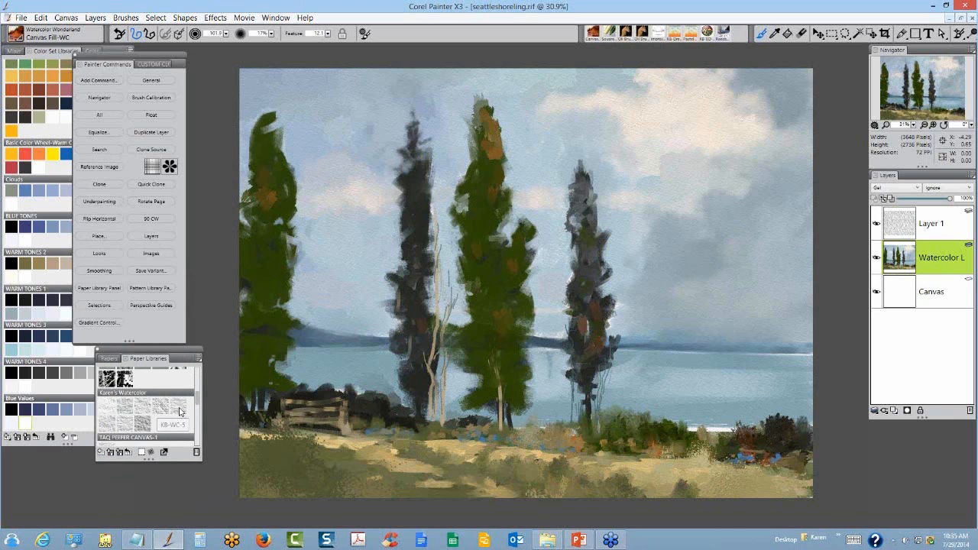
click(179, 410)
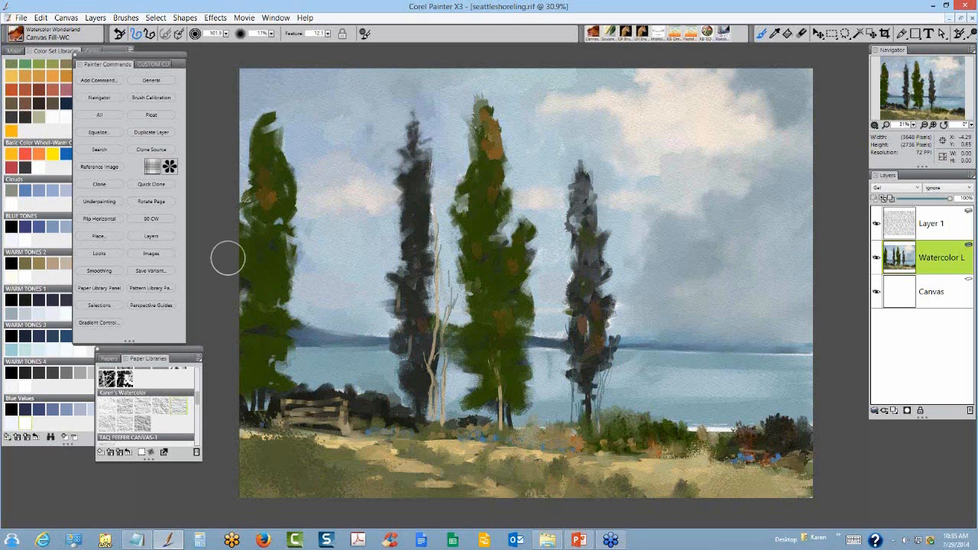
Using the Runny Wash Camel brush from the custom clouds palette, wet the entire watercolor layer and drop it onto the canvas
click(146, 65)
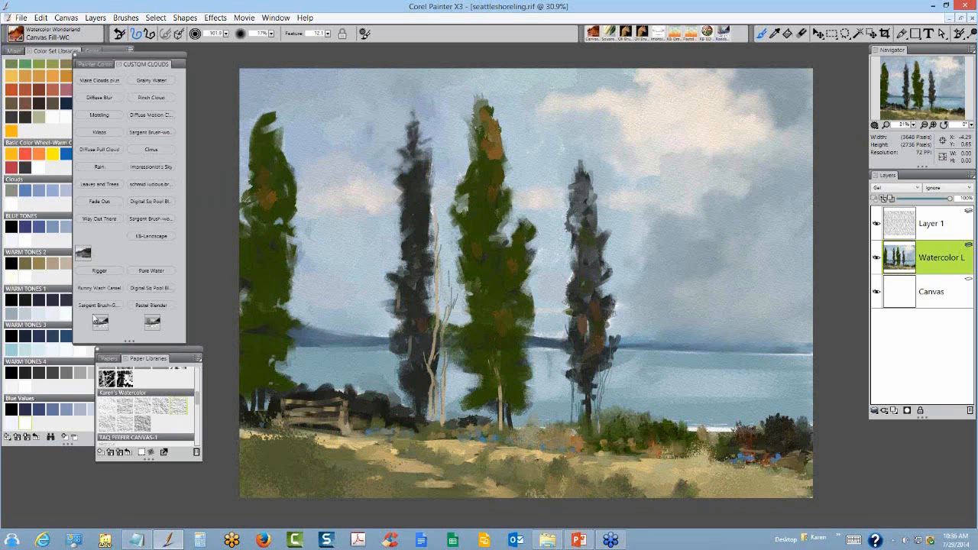
click(107, 290)
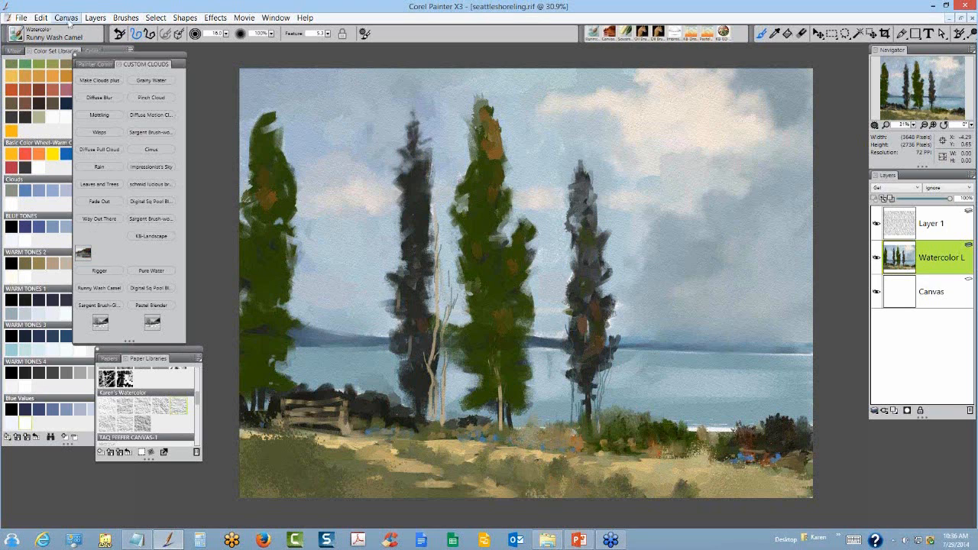
click(95, 18)
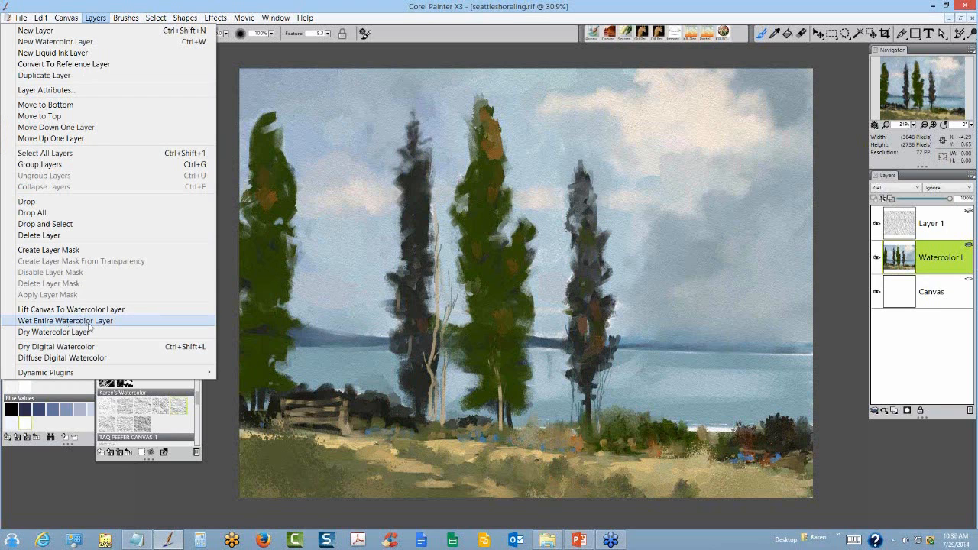
click(217, 269)
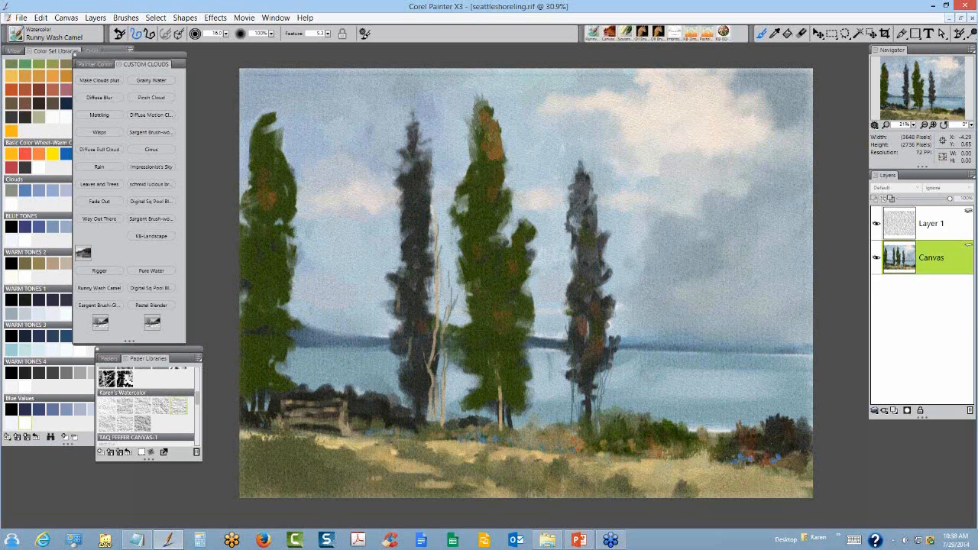
Add a new layer above the canvas and paint thin Digital Sq Pool Blender strokes at size 9.1 around the bare trunks and tree bases
key(ctrl+shift+n)
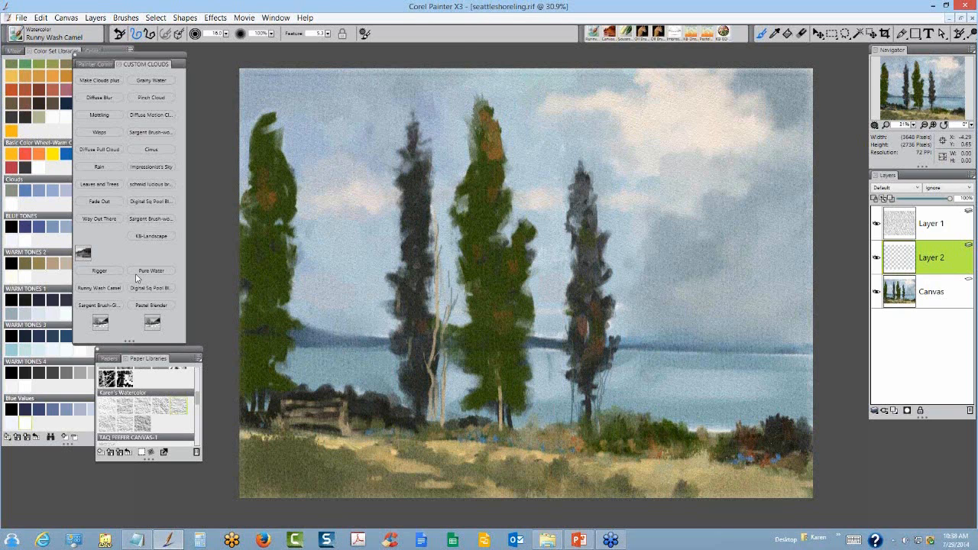
click(147, 287)
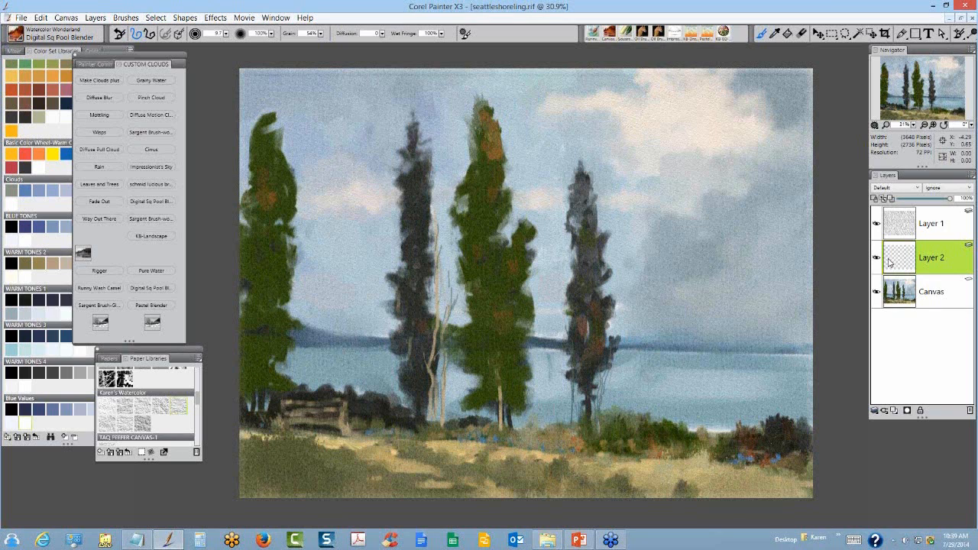
click(677, 356)
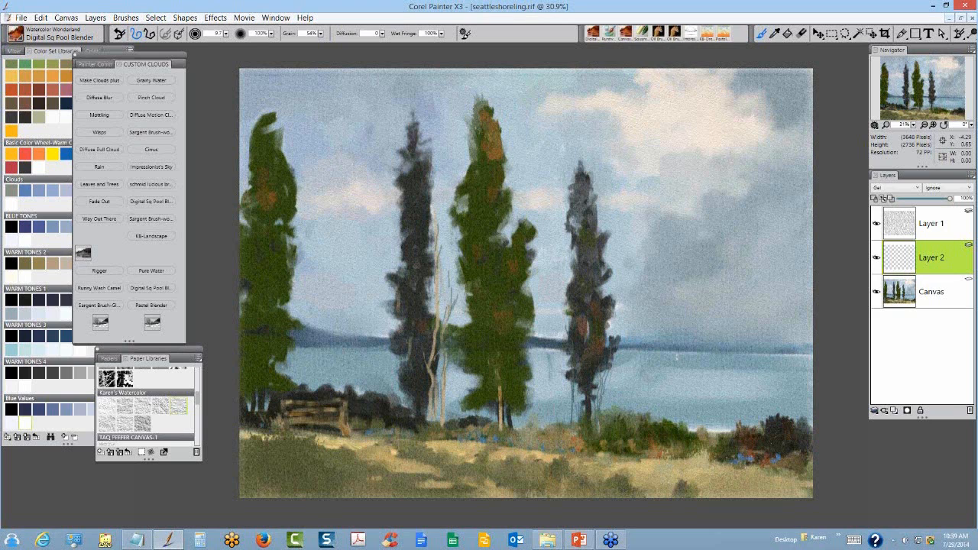
scroll(497, 310, up, 1)
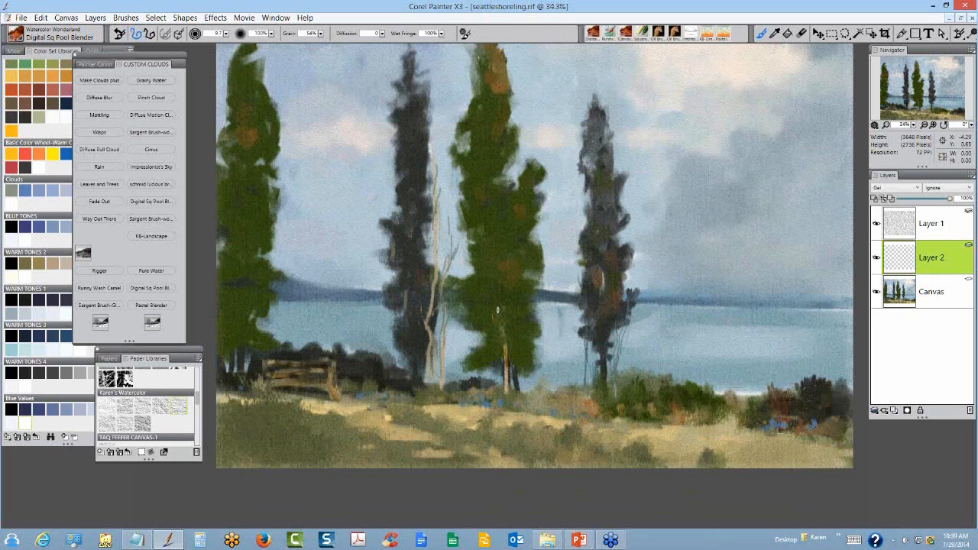
drag(444, 341, 441, 365)
drag(443, 366, 443, 380)
drag(428, 365, 428, 388)
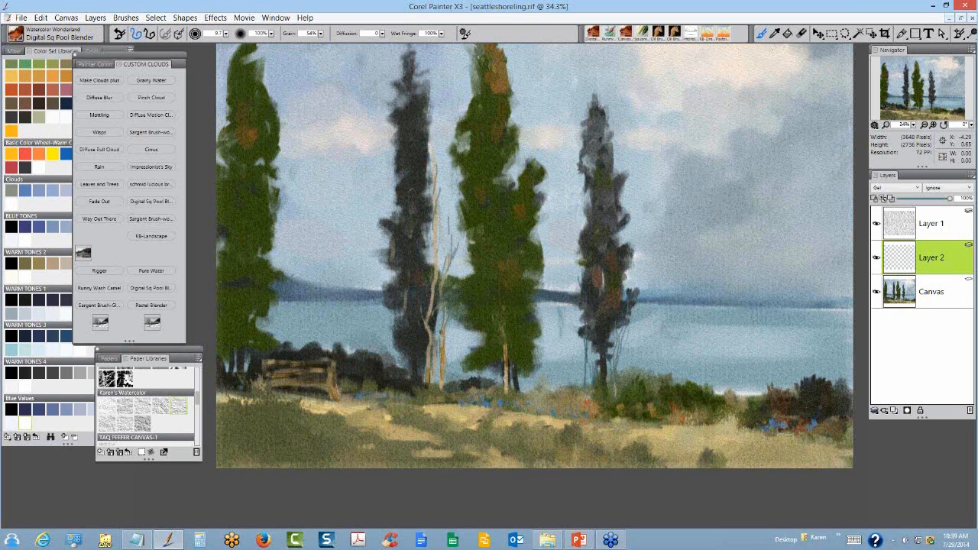
drag(625, 388, 629, 325)
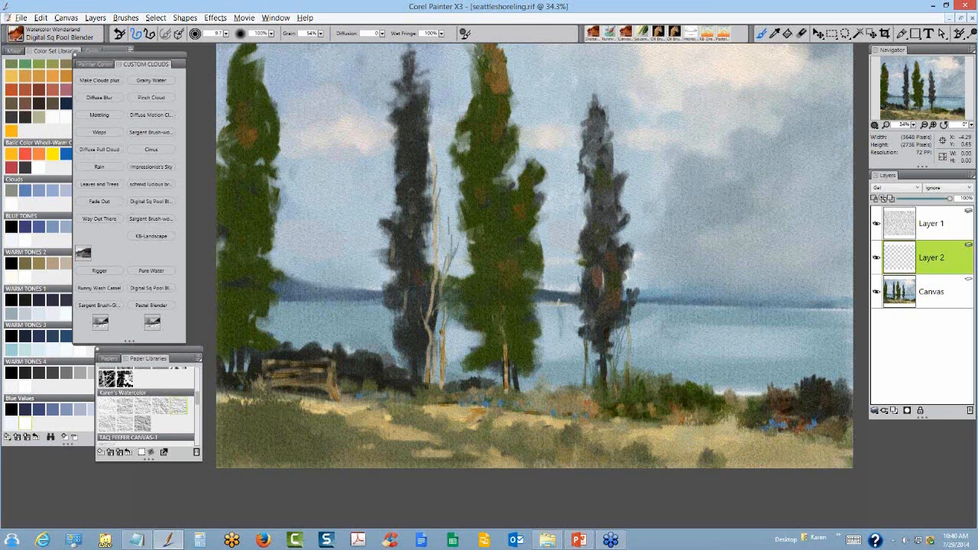
Paint thin horizontal strokes along the far waterline between and beside the trees to define the distant shore
drag(558, 302, 534, 301)
drag(336, 301, 315, 300)
drag(336, 301, 281, 300)
drag(355, 302, 339, 301)
drag(687, 299, 687, 304)
drag(688, 302, 357, 301)
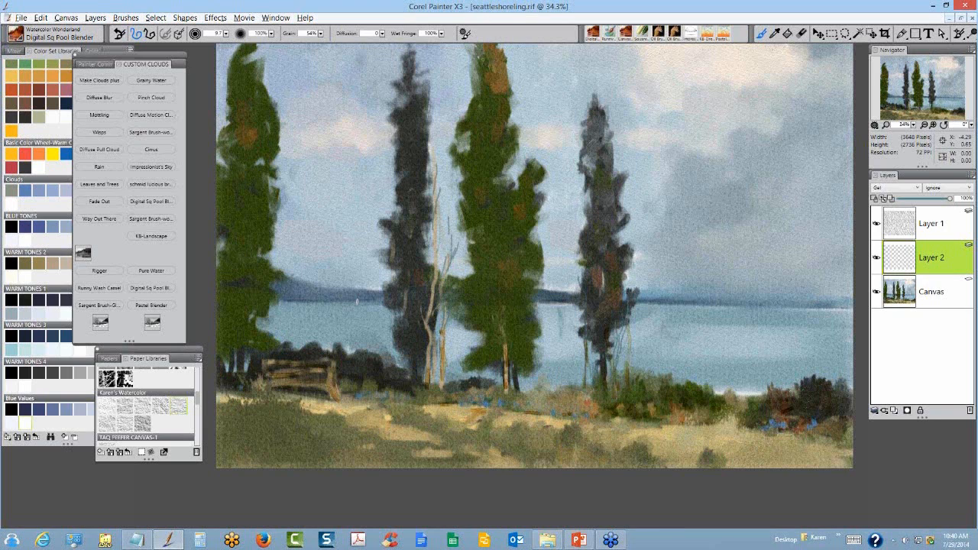
drag(357, 302, 292, 303)
Add small dark accents to the leftmost tree, the ground beside the bench and the base of the shoreline bushes
drag(237, 375, 237, 357)
click(248, 318)
drag(405, 393, 421, 394)
drag(698, 424, 721, 424)
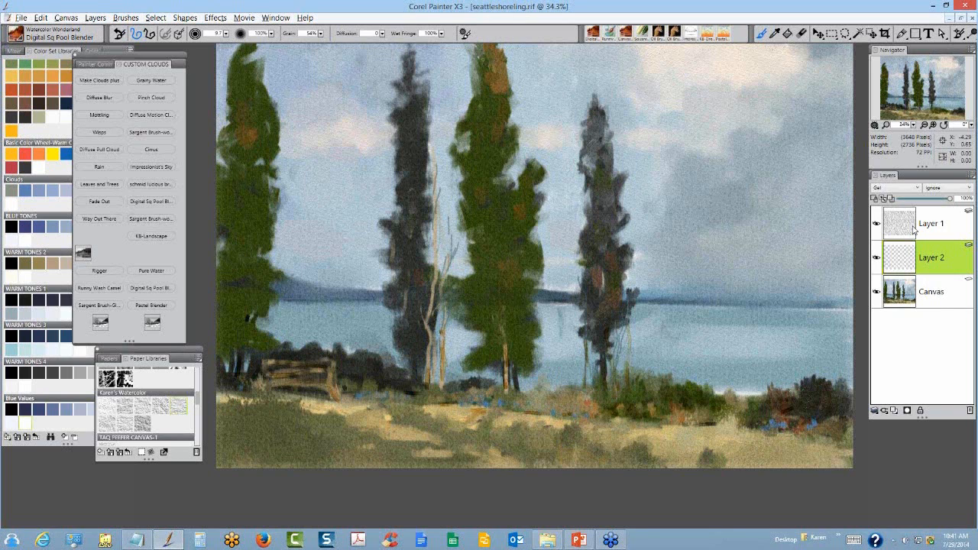
Try Digital Sq Pool Blender strokes along the far waterline directly on the canvas, and undo the last one
click(910, 288)
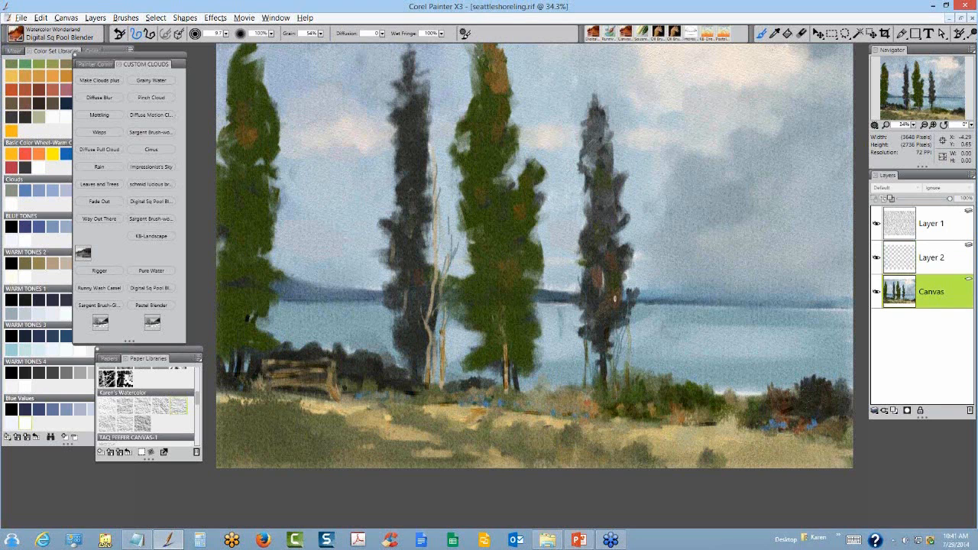
drag(550, 302, 535, 302)
click(434, 302)
key(ctrl+z)
Activate the Eraser and set it to size 1.5 with 32% opacity
click(803, 34)
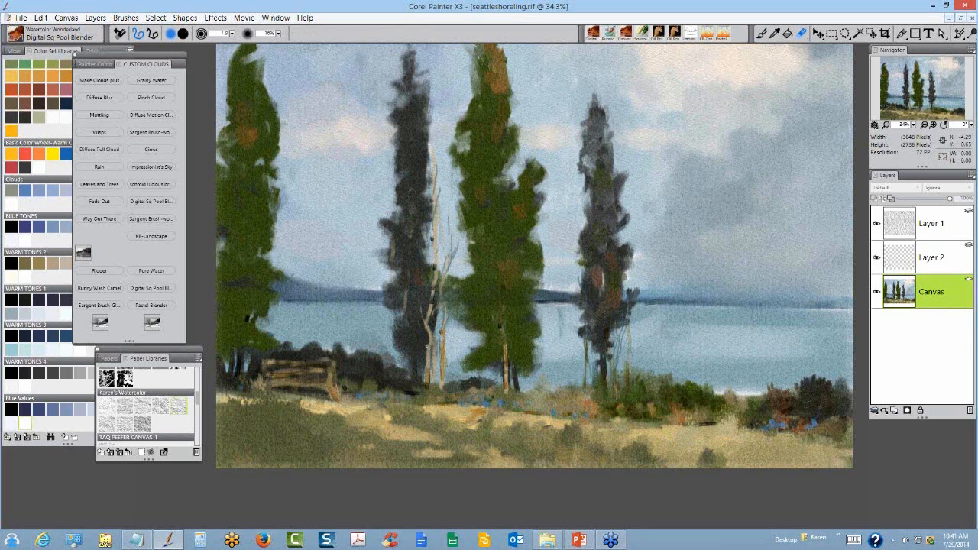
click(278, 34)
drag(168, 39, 172, 40)
Make Layer 2 active, keep its attributes, and touch up the large green tree with the Digital Sq Pool Blender
click(925, 261)
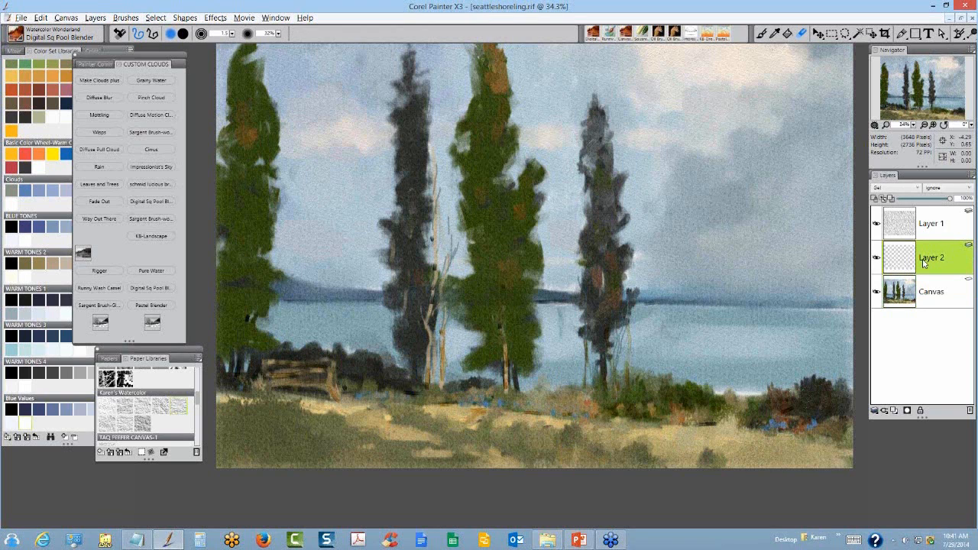
double_click(925, 261)
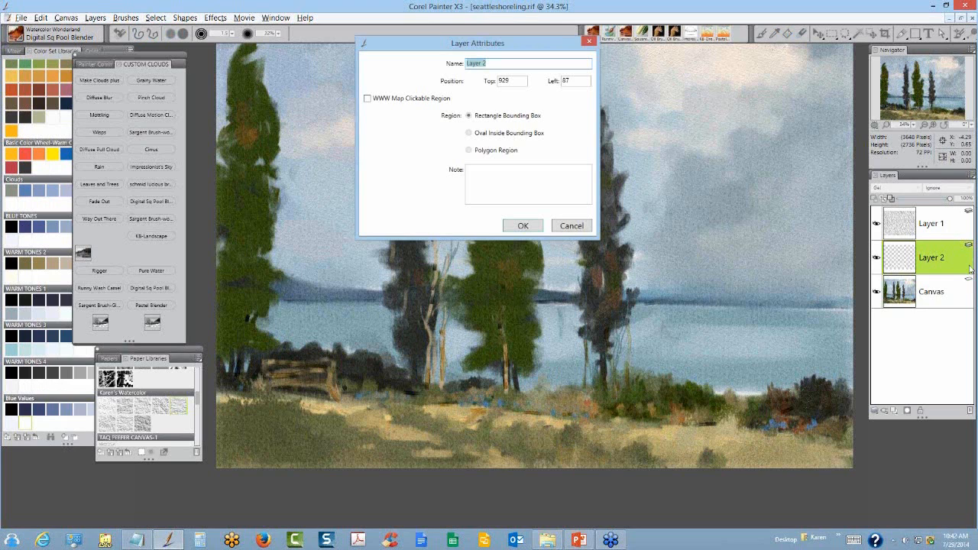
key(Return)
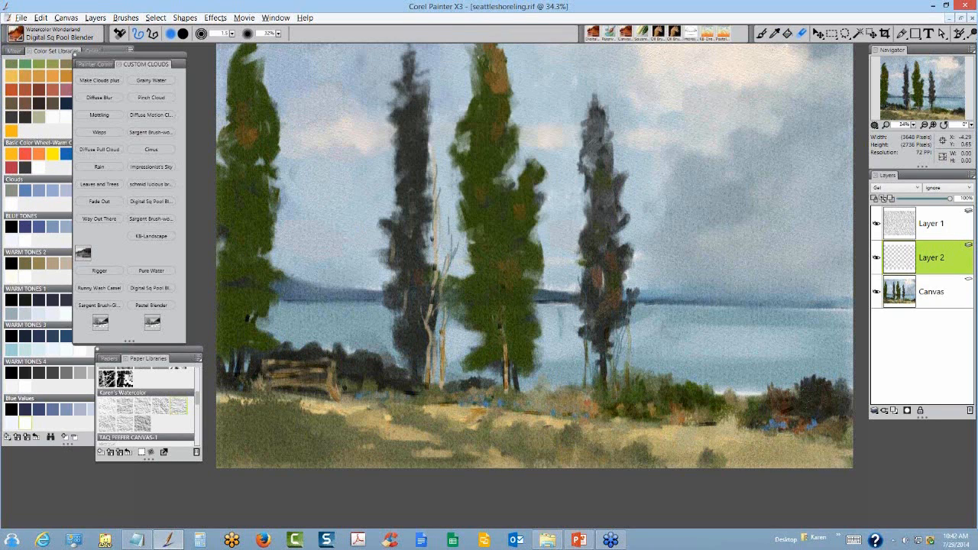
key(b)
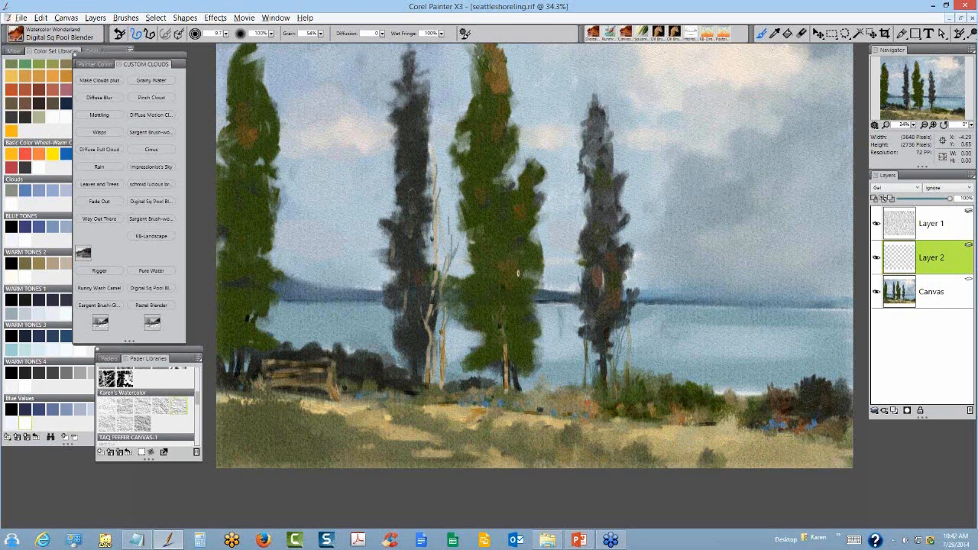
click(518, 275)
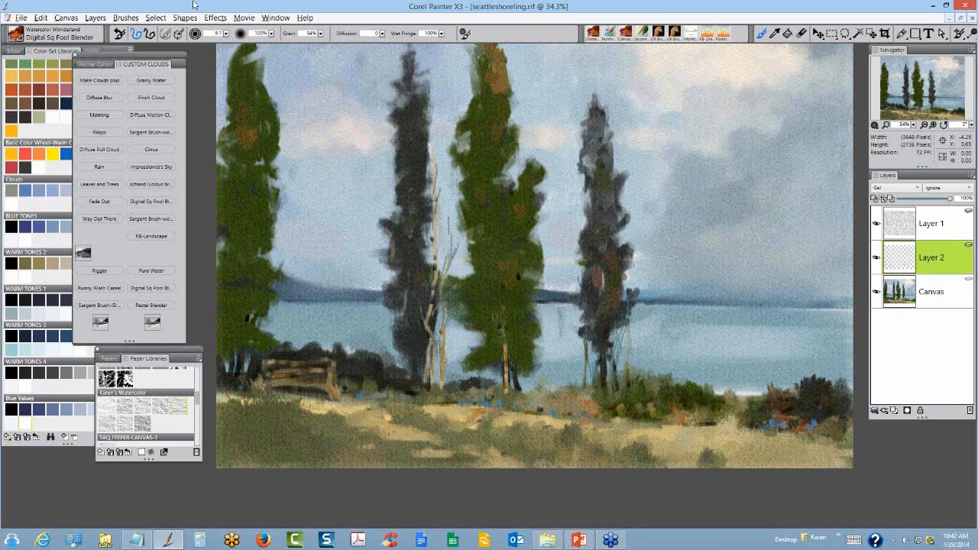
Browse the brush library and choose the Splatter Dry variant of Real Watercolor
click(17, 34)
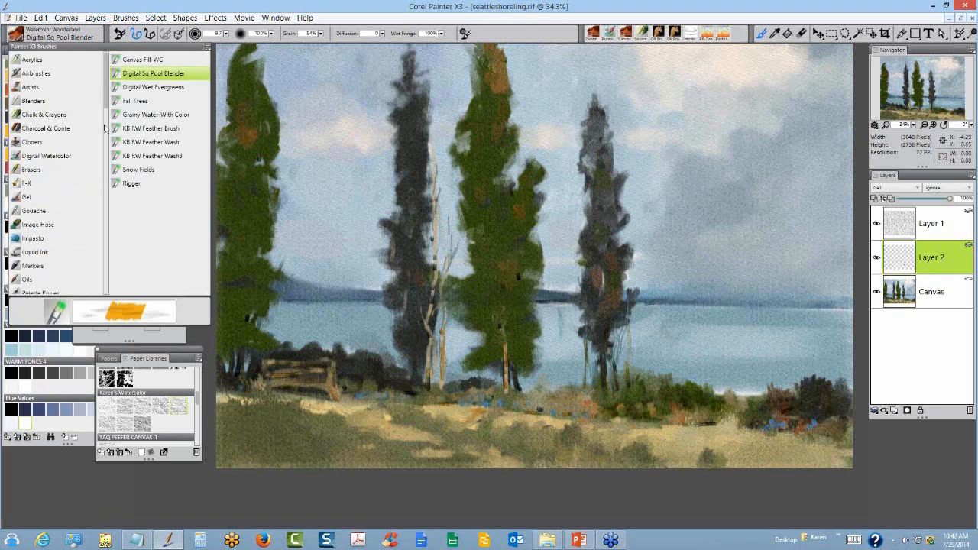
drag(105, 104, 117, 196)
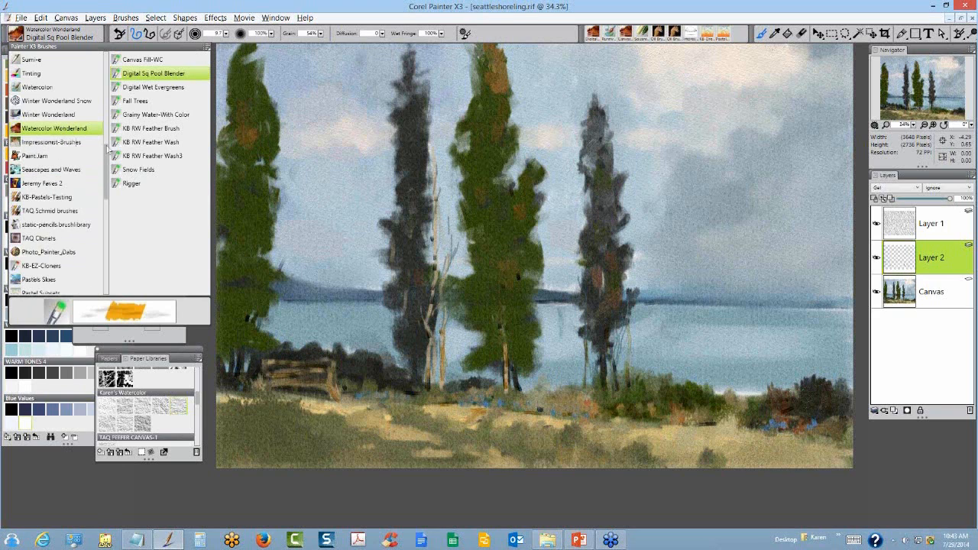
scroll(46, 111, up, 3)
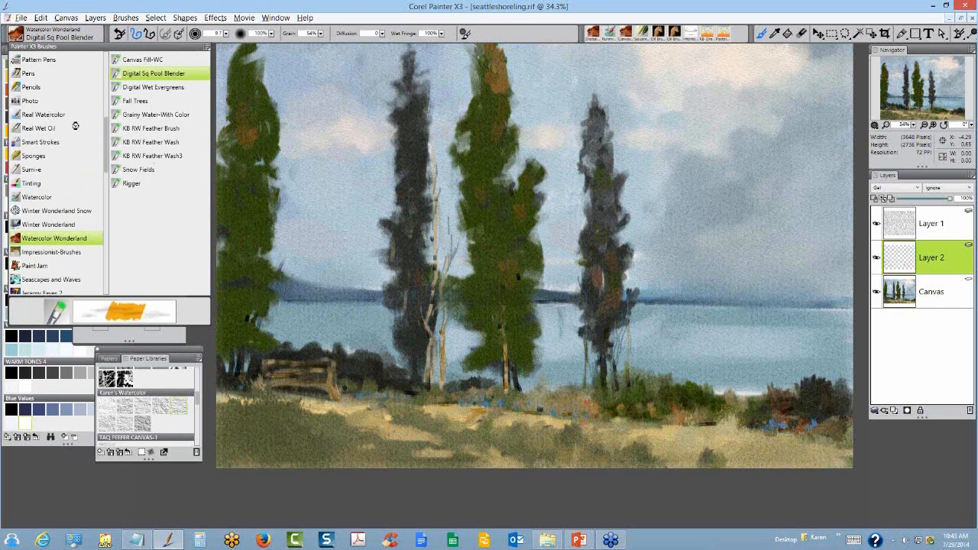
click(72, 117)
scroll(141, 227, down, 1)
click(140, 226)
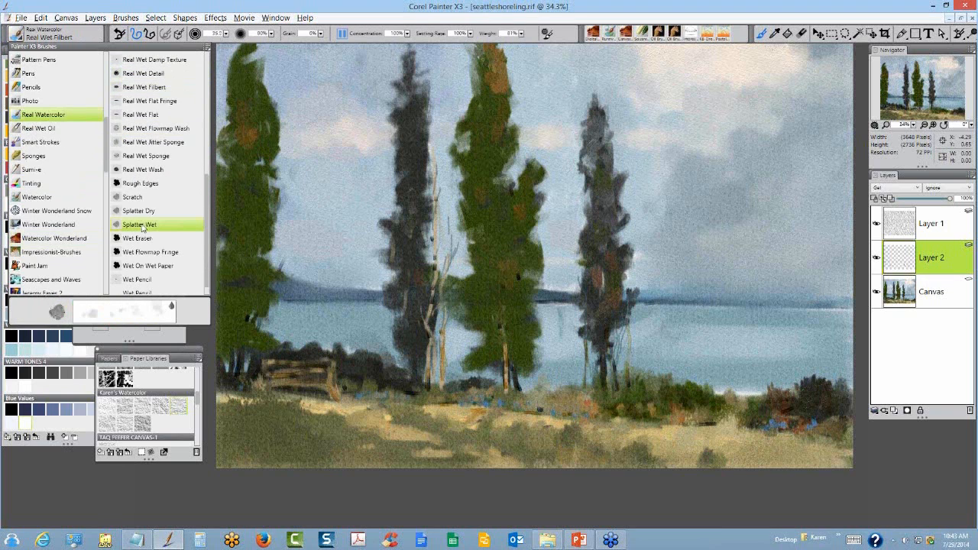
click(17, 40)
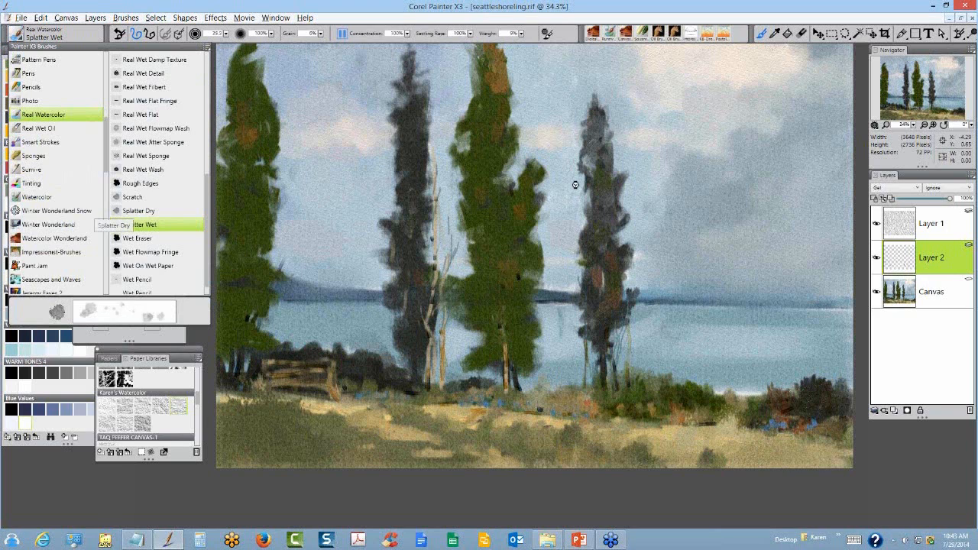
click(138, 210)
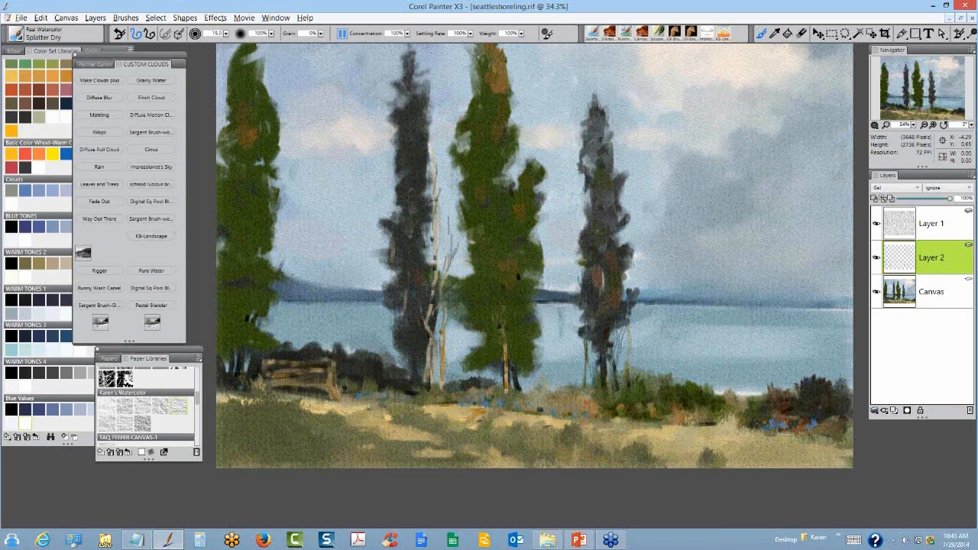
Test Splatter Dry strokes over the shoreline bushes and the water on a watercolor layer, varying the brush size from about 15 to 82
drag(711, 389, 724, 389)
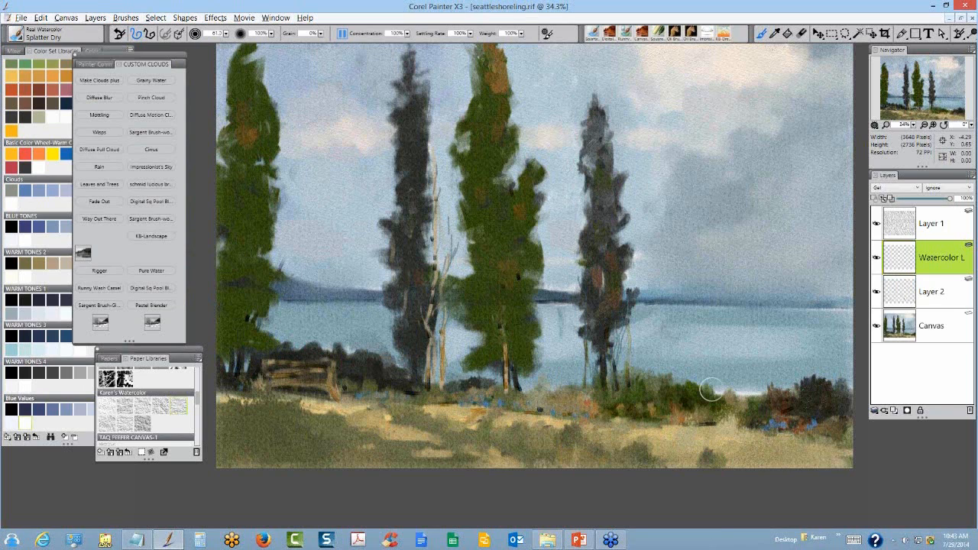
drag(550, 406, 564, 400)
click(605, 380)
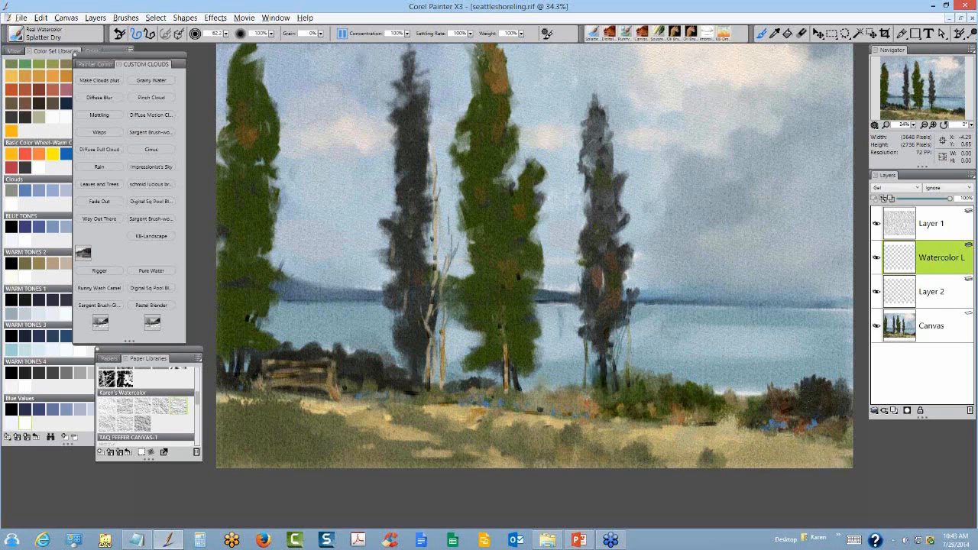
key(bracketleft)
key(ctrl+z)
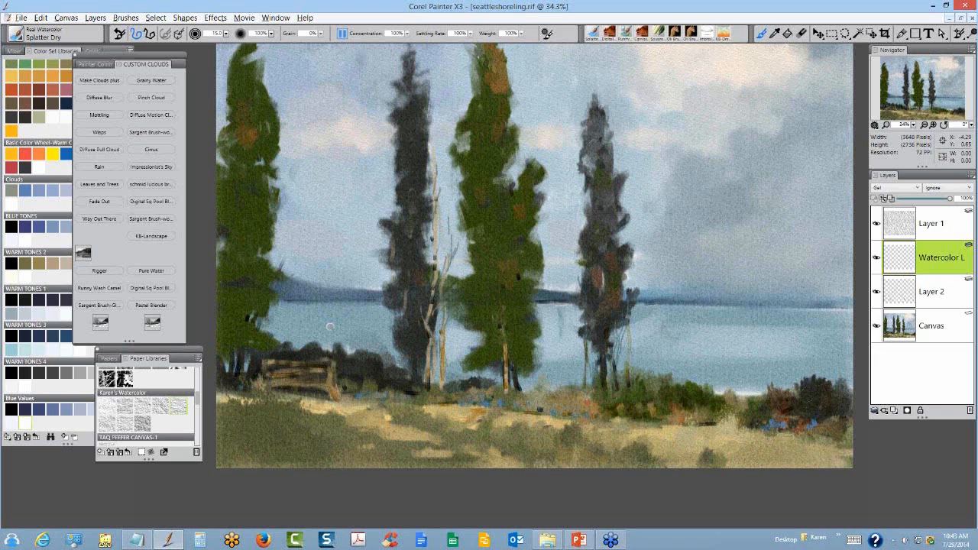
key(bracketright)
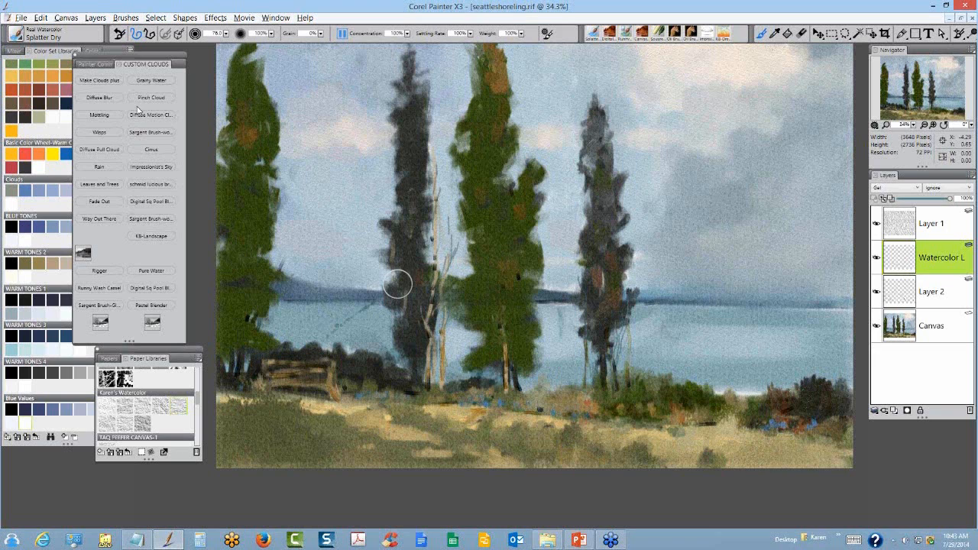
Choose the KB-EQ-DAB-7 brush from Photo_Painter_Dabs 1 for Layer 2 and sample a blue from the water
click(138, 111)
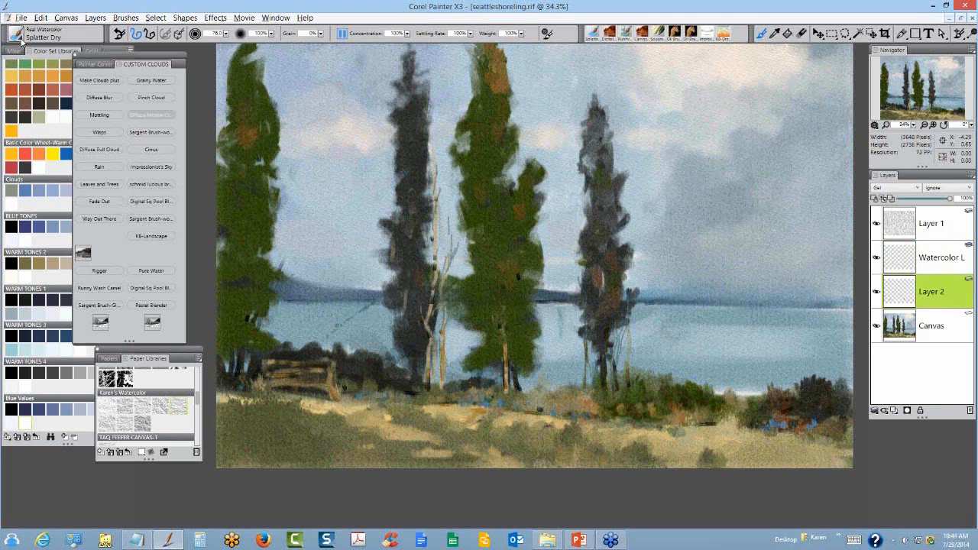
click(17, 36)
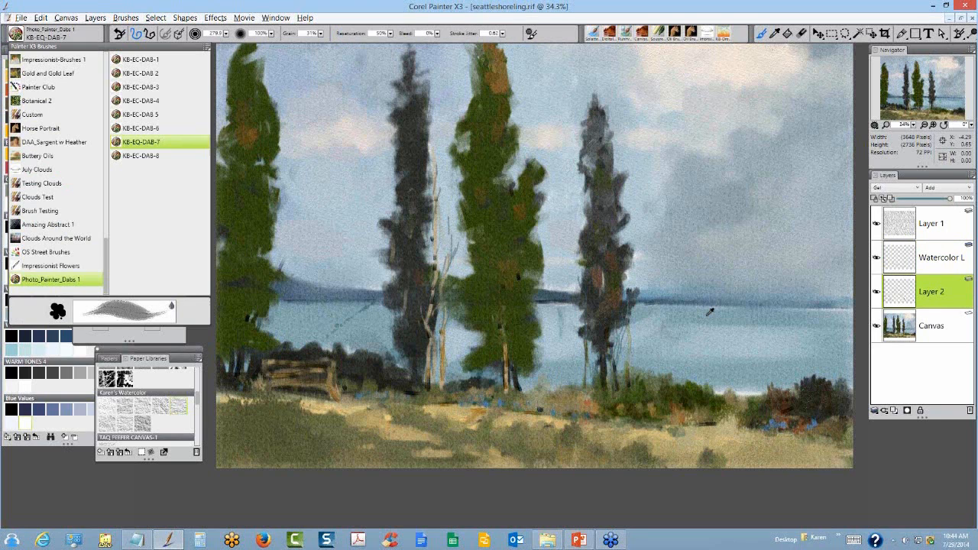
alt+click(708, 315)
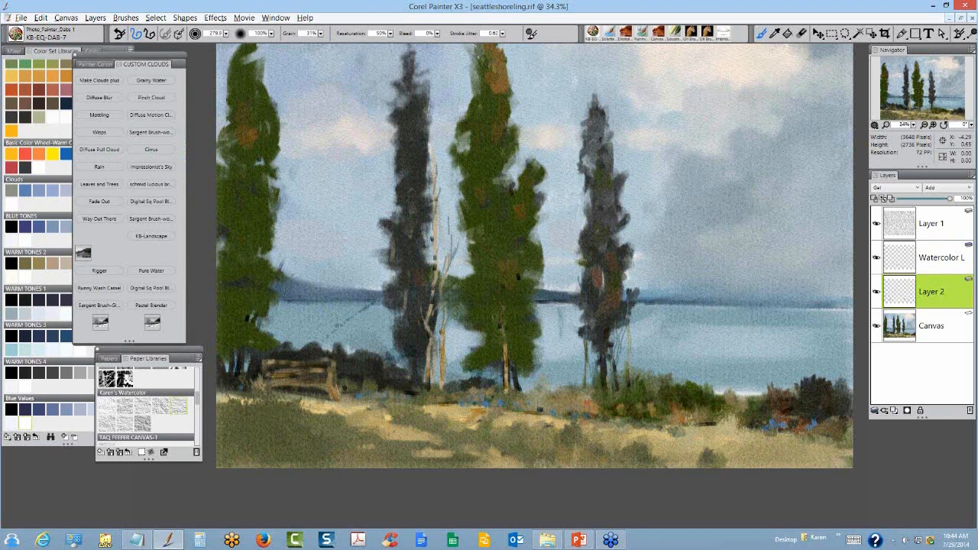
Dab splatter texture on Layer 2 over the cloudy sky, the shoreline near the bench, and the foreground bushes
click(793, 249)
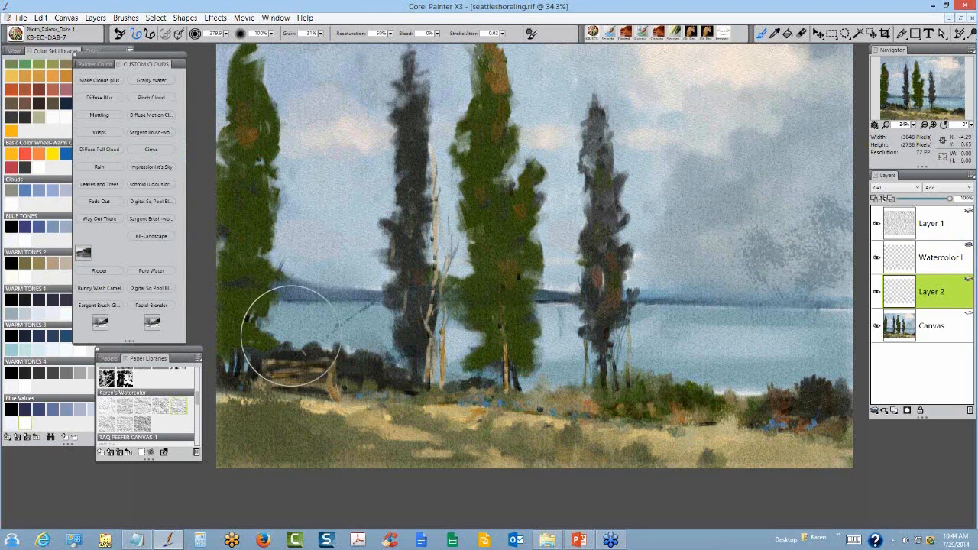
click(292, 336)
click(535, 418)
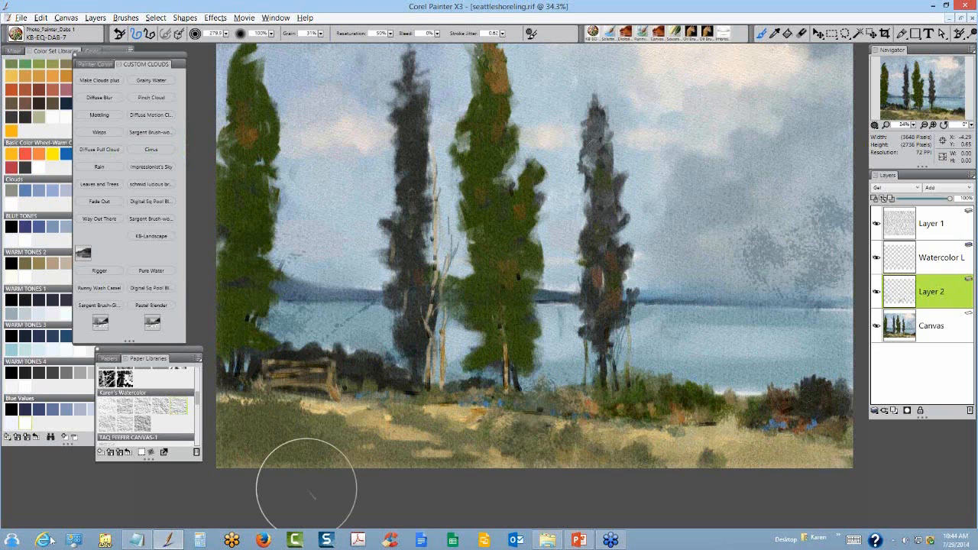
click(302, 436)
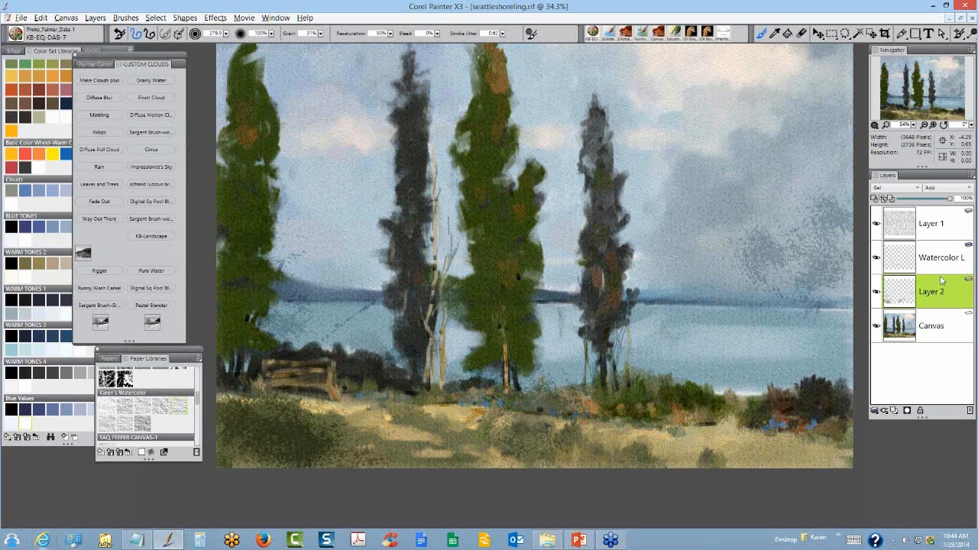
click(929, 200)
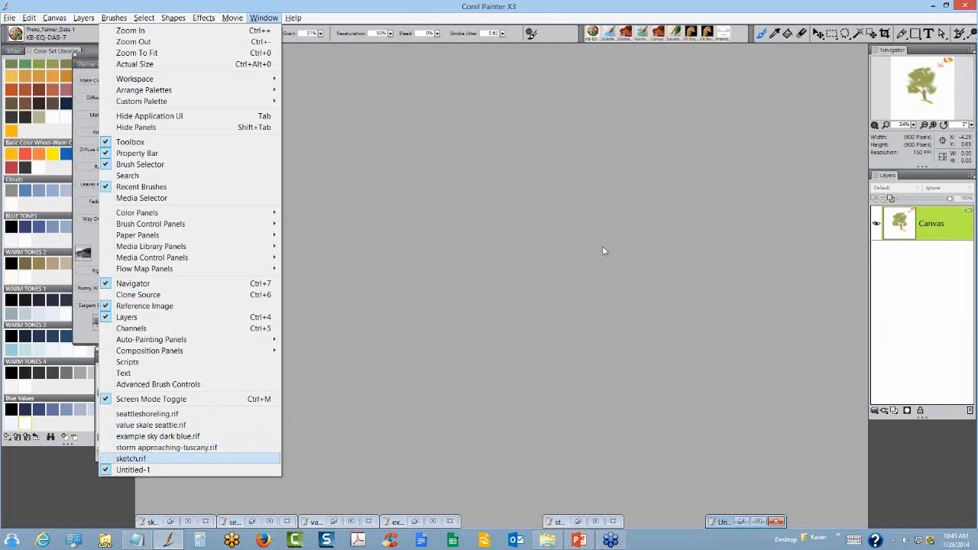
In sketch.rif, set Layer 2's composite method to Multiply and make the Canvas active
key(Return)
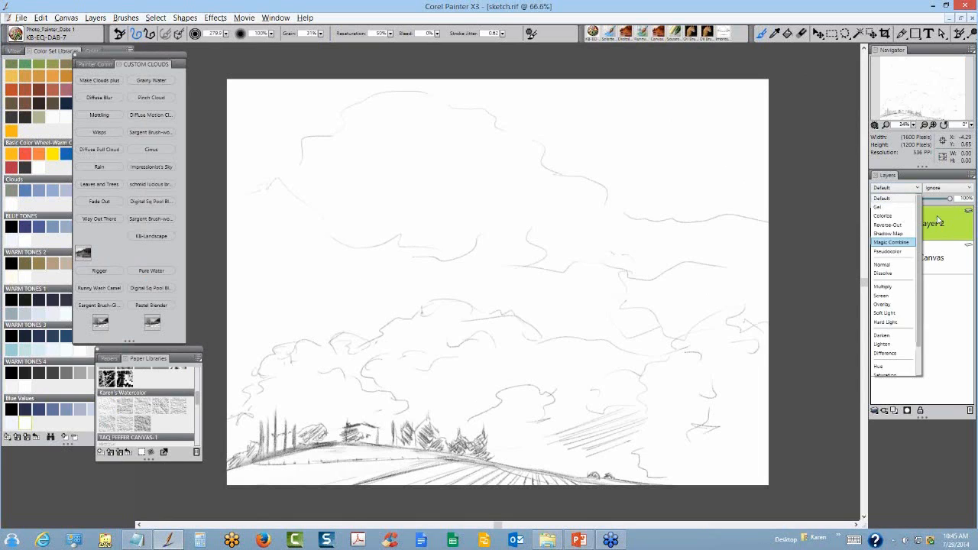
click(883, 286)
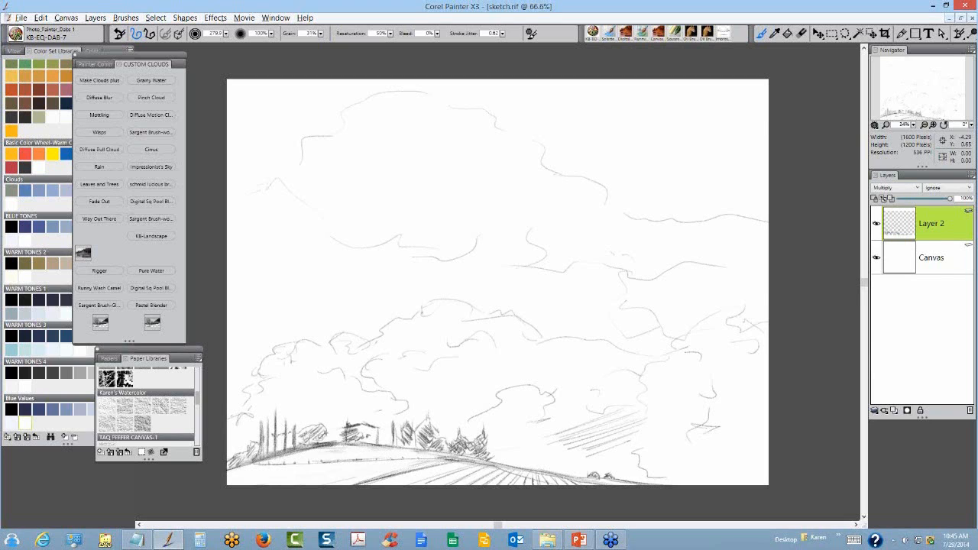
click(931, 258)
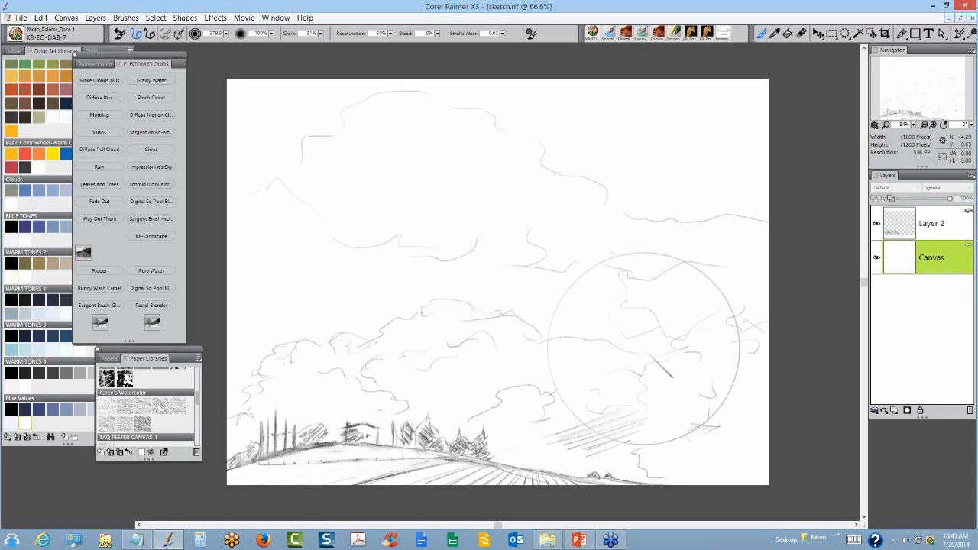
Test large olive splatter dabs on the Canvas beneath the sketch lines, and undo them
mouse_move(643, 349)
mouse_down()
mouse_move(464, 245)
mouse_move(460, 232)
mouse_up()
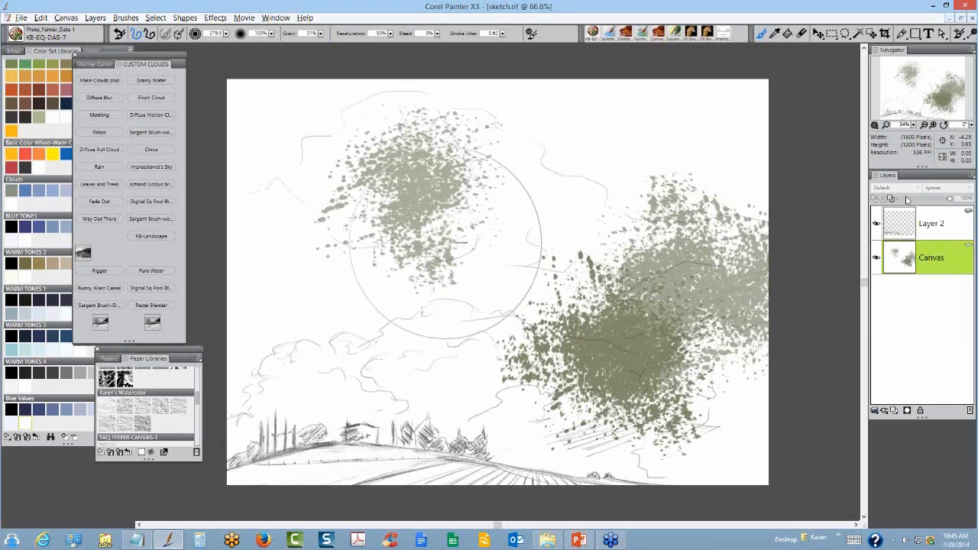
click(928, 223)
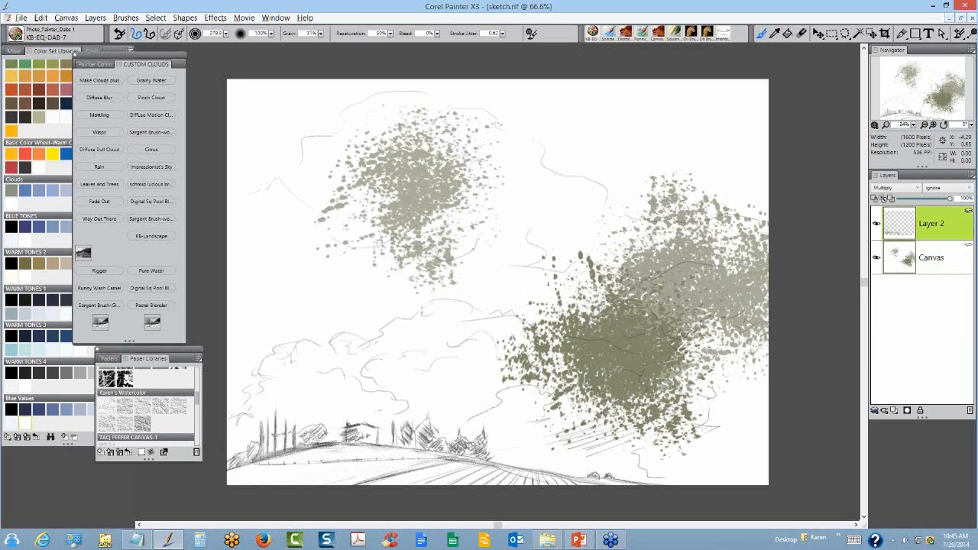
click(941, 263)
key(ctrl+z)
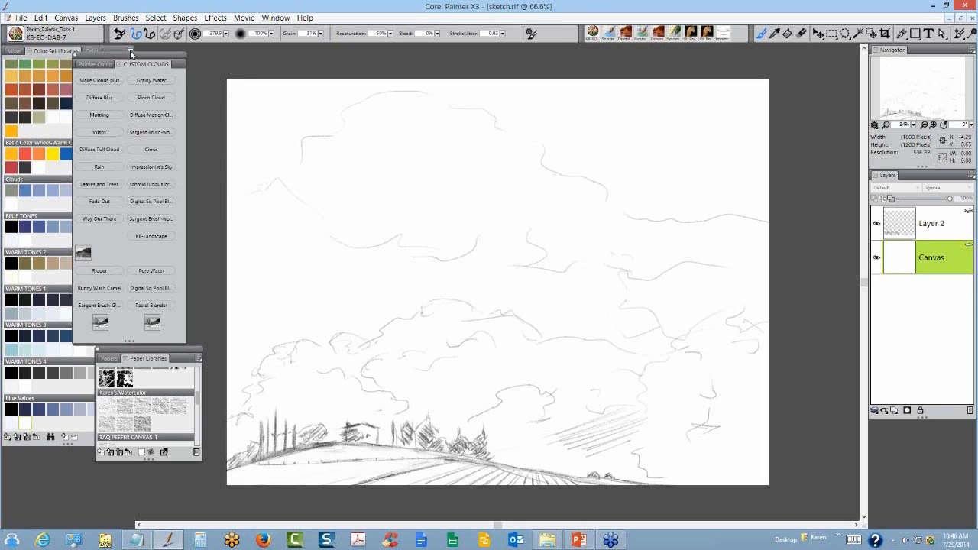
Fill the Canvas with the medium blue from the WARM TONES 3 color set at 100% opacity
drag(135, 55, 206, 54)
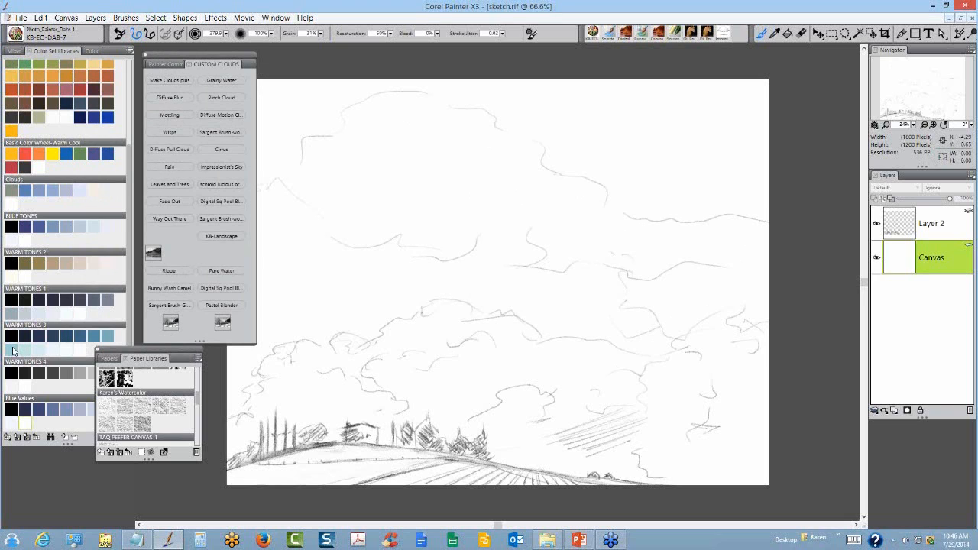
click(107, 337)
click(238, 271)
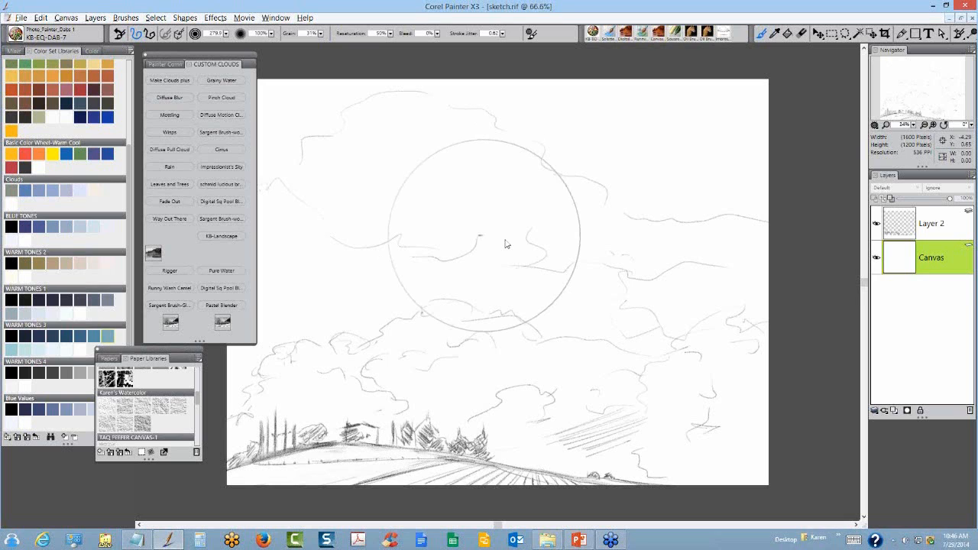
key(ctrl+f)
click(522, 217)
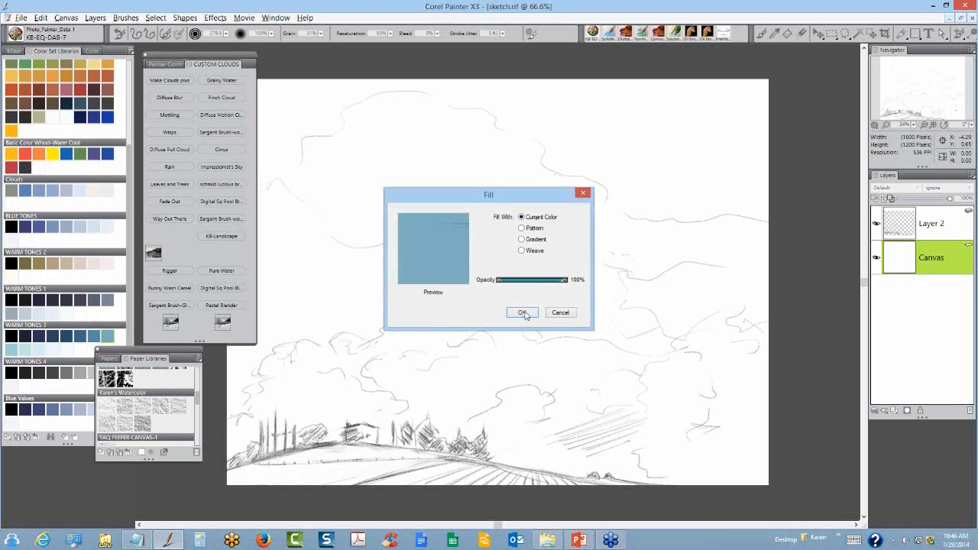
click(523, 313)
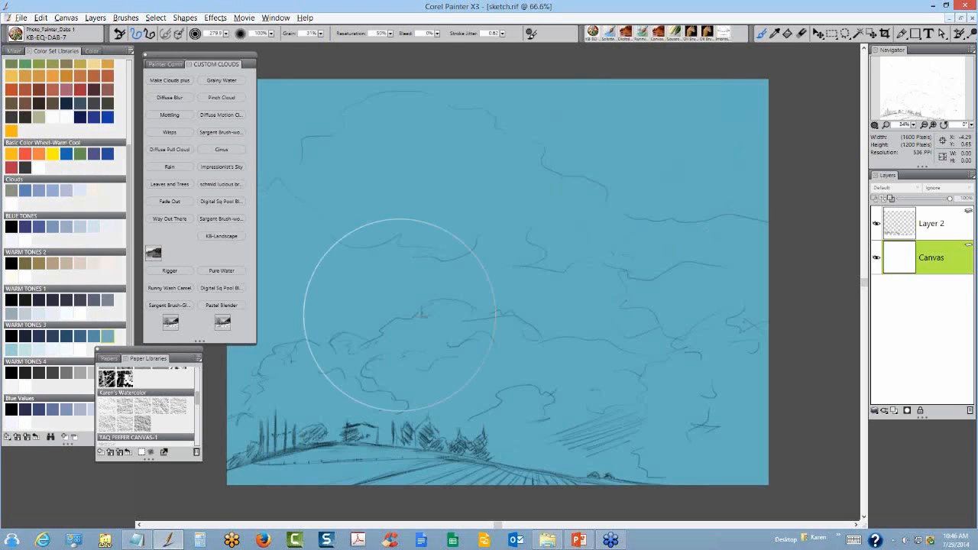
click(876, 258)
click(877, 259)
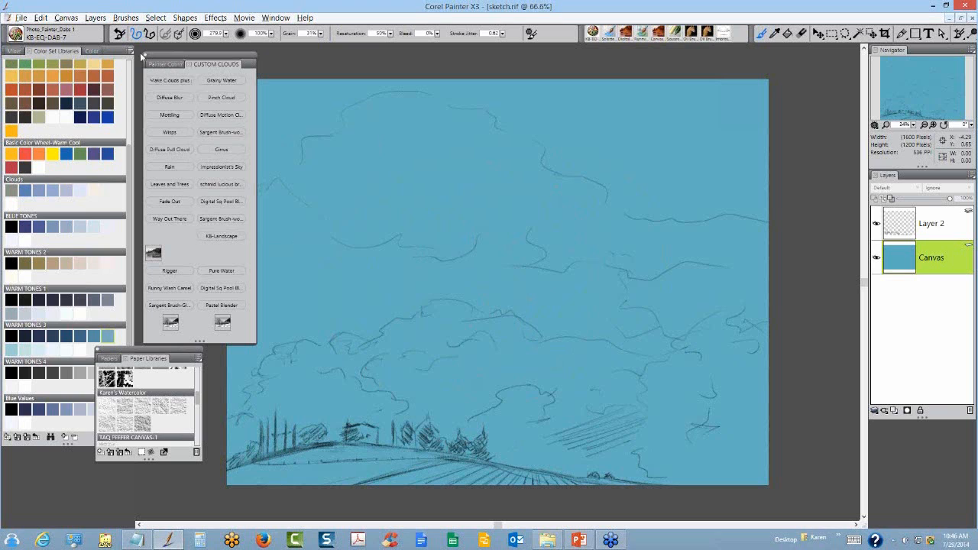
Choose the Impressionist's Sky brush from the custom clouds palette
drag(173, 54, 137, 54)
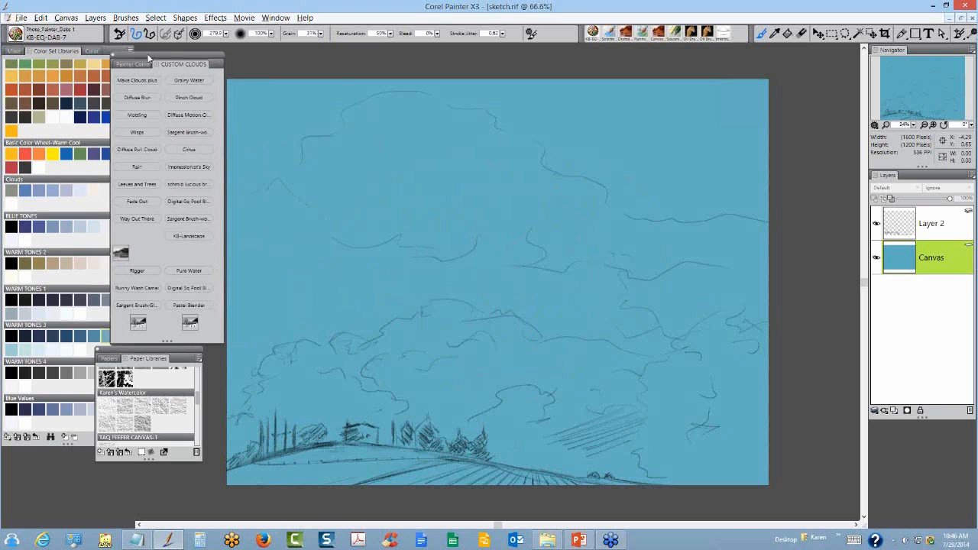
click(190, 168)
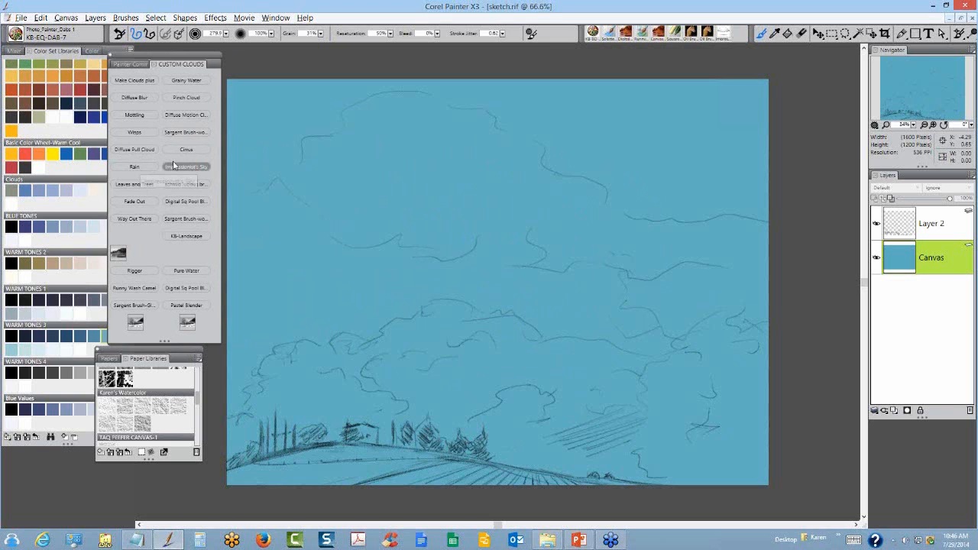
click(174, 166)
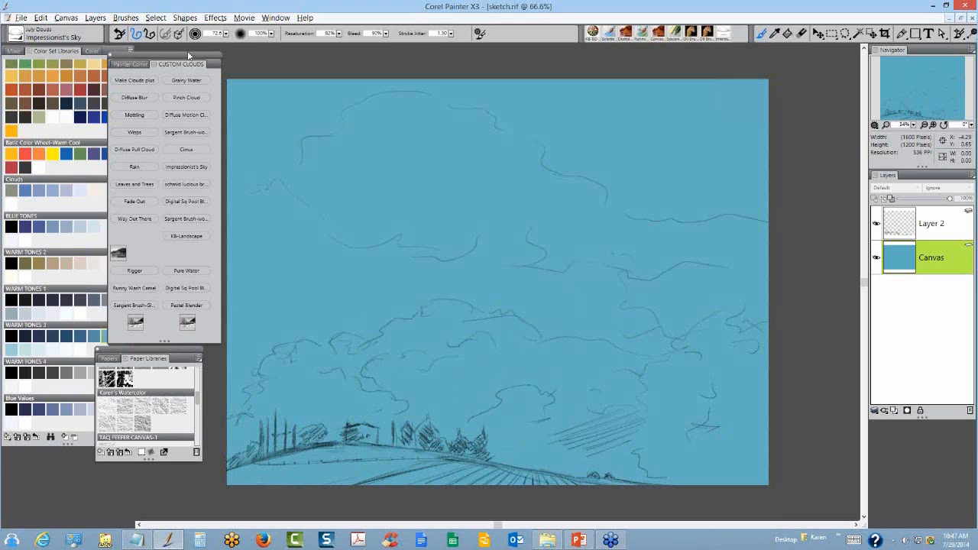
Pick a pale blue from WARM TONES 3 and paint the first cloud strokes above the hill on the Canvas
drag(188, 54, 209, 54)
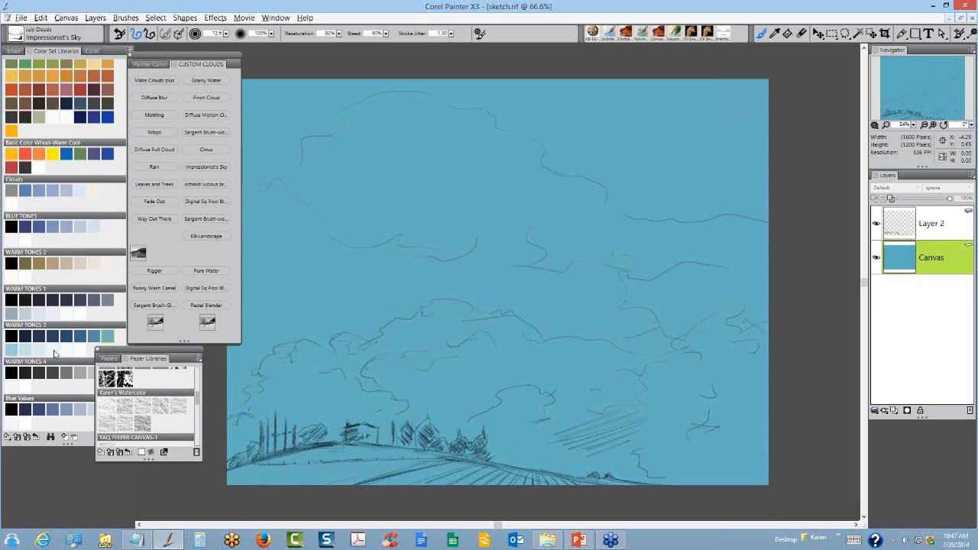
drag(551, 380, 565, 379)
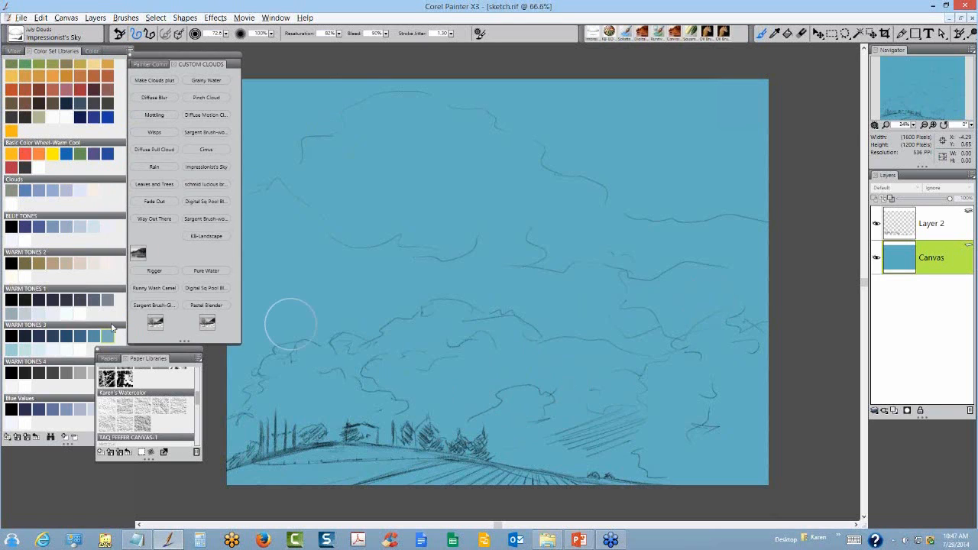
click(54, 351)
mouse_move(476, 386)
mouse_down()
mouse_move(492, 369)
mouse_move(482, 338)
mouse_move(438, 319)
mouse_move(506, 325)
mouse_up()
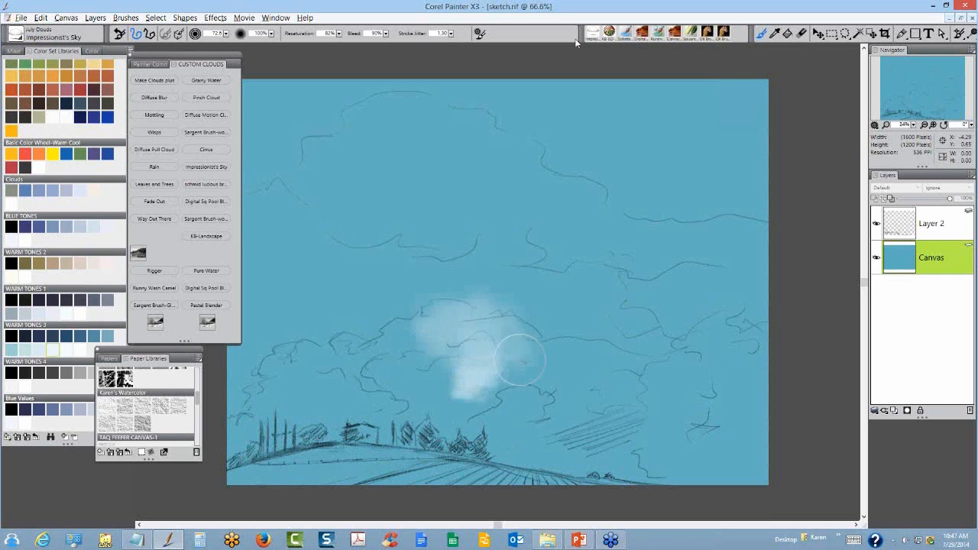
Set the brush's resaturation to 40% and bleed to 100%, and brush softly over the upper part of the cloud
click(479, 33)
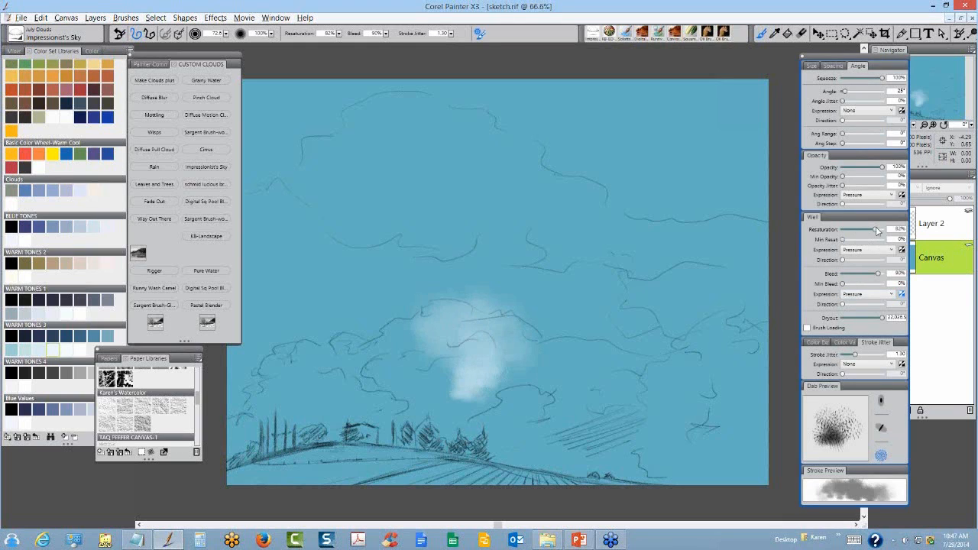
drag(876, 230, 859, 234)
drag(878, 273, 884, 277)
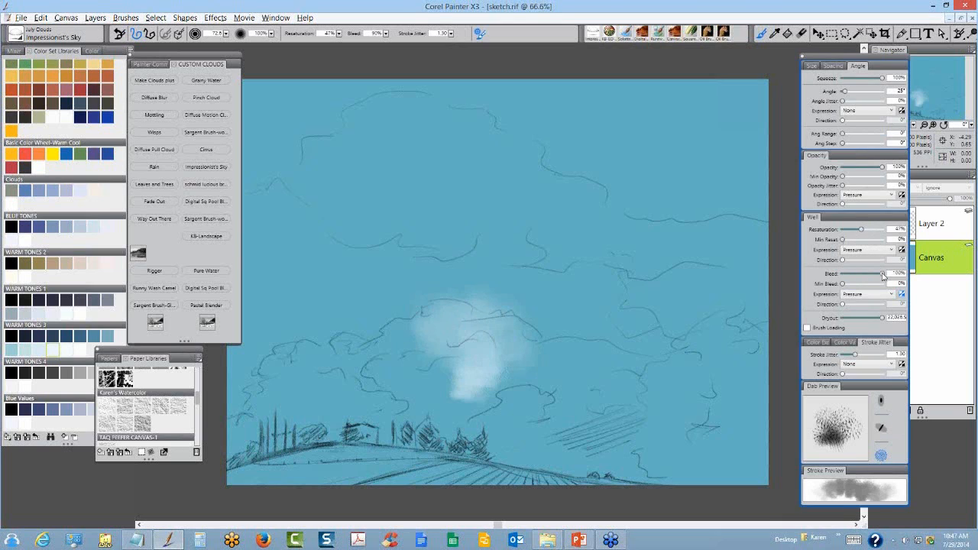
drag(862, 230, 858, 232)
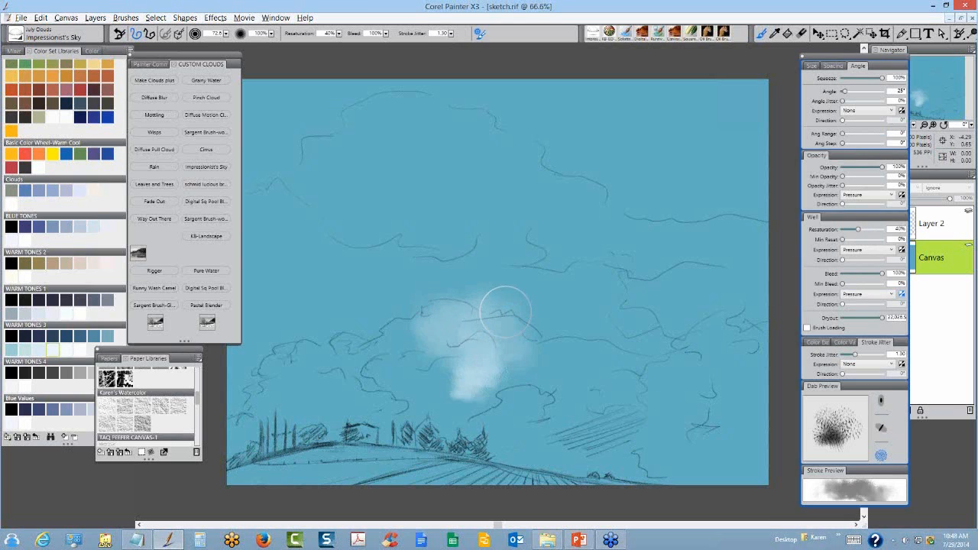
mouse_move(500, 305)
mouse_down()
mouse_move(526, 315)
mouse_move(531, 300)
mouse_move(548, 342)
mouse_up()
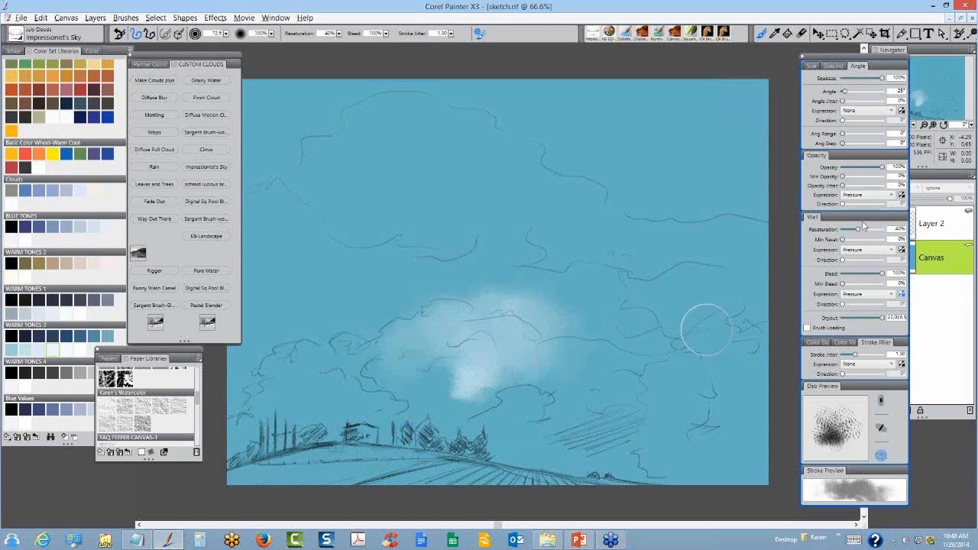
Set resaturation to 91% and paint a broad pale cloud bank across the lower sky behind the hill and trees
drag(868, 231, 878, 230)
mouse_move(464, 369)
mouse_down()
mouse_move(424, 345)
mouse_move(420, 324)
mouse_move(447, 327)
mouse_move(355, 356)
mouse_move(451, 436)
mouse_move(508, 391)
mouse_move(405, 283)
mouse_move(320, 343)
mouse_move(287, 401)
mouse_move(271, 336)
mouse_up()
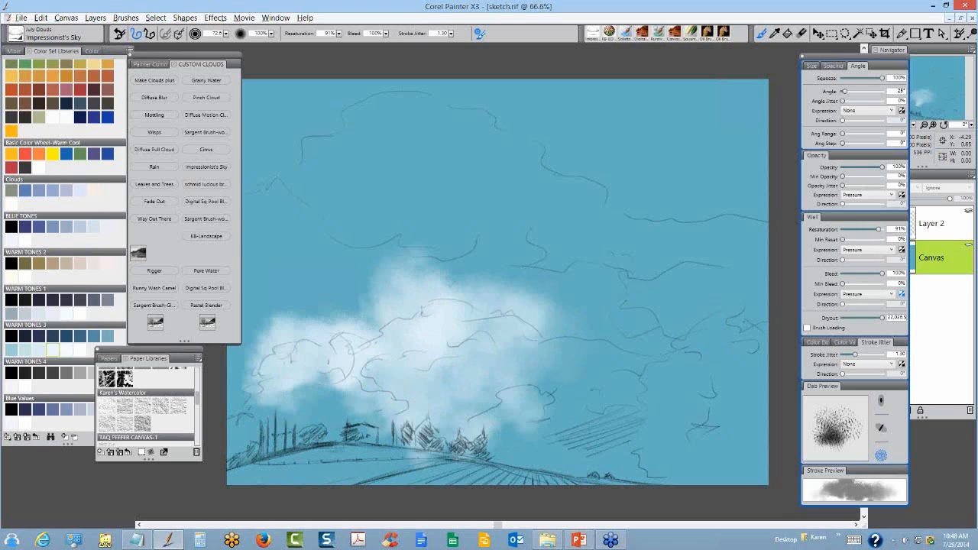
mouse_move(330, 353)
mouse_down()
mouse_move(306, 389)
mouse_move(375, 424)
mouse_move(501, 409)
mouse_move(542, 440)
mouse_move(588, 440)
mouse_move(416, 252)
mouse_move(577, 388)
mouse_move(628, 416)
mouse_move(641, 344)
mouse_move(592, 428)
mouse_move(512, 451)
mouse_move(321, 420)
mouse_move(204, 434)
mouse_move(249, 382)
mouse_up()
drag(485, 436, 408, 403)
drag(565, 443, 721, 451)
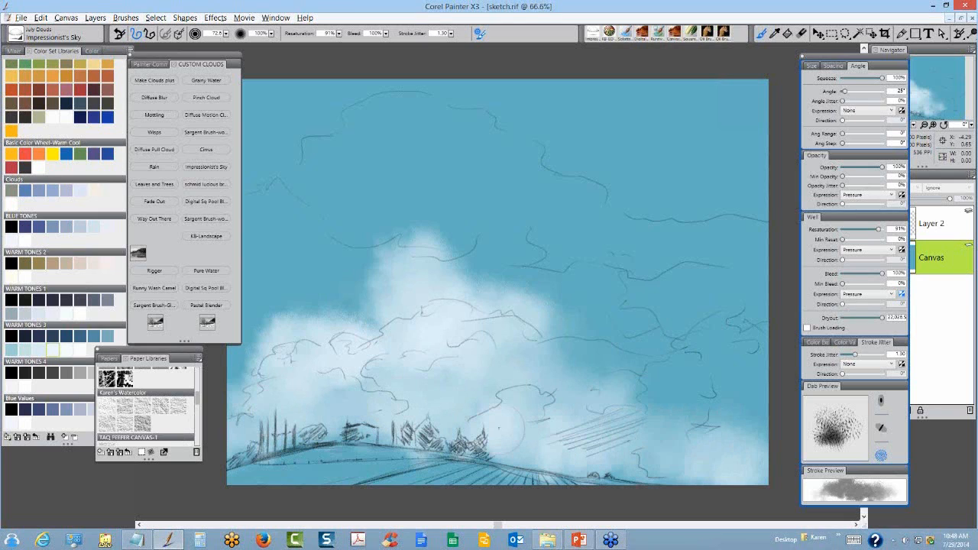
drag(691, 383, 749, 452)
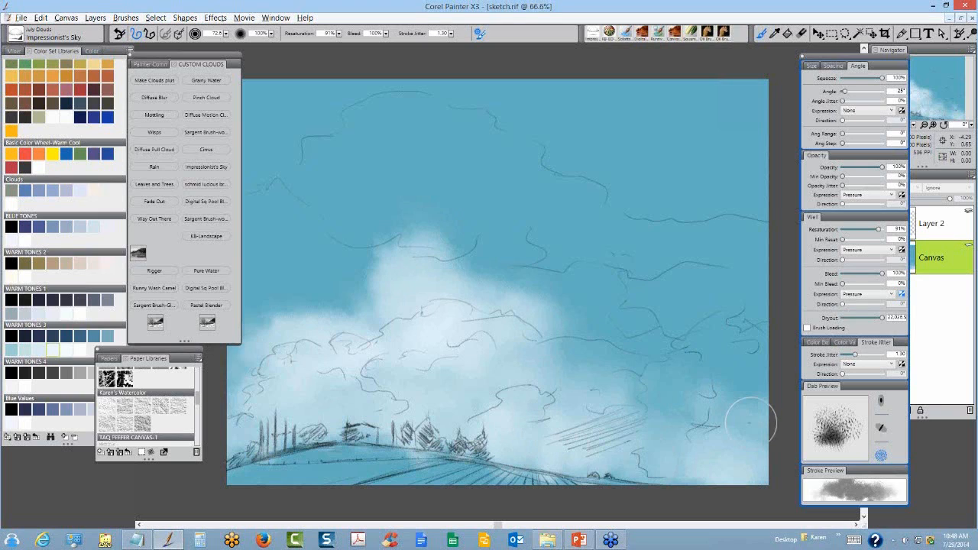
Extend the cloud with a wispy peak at its top and soften its outer areas on both sides
drag(369, 252, 408, 222)
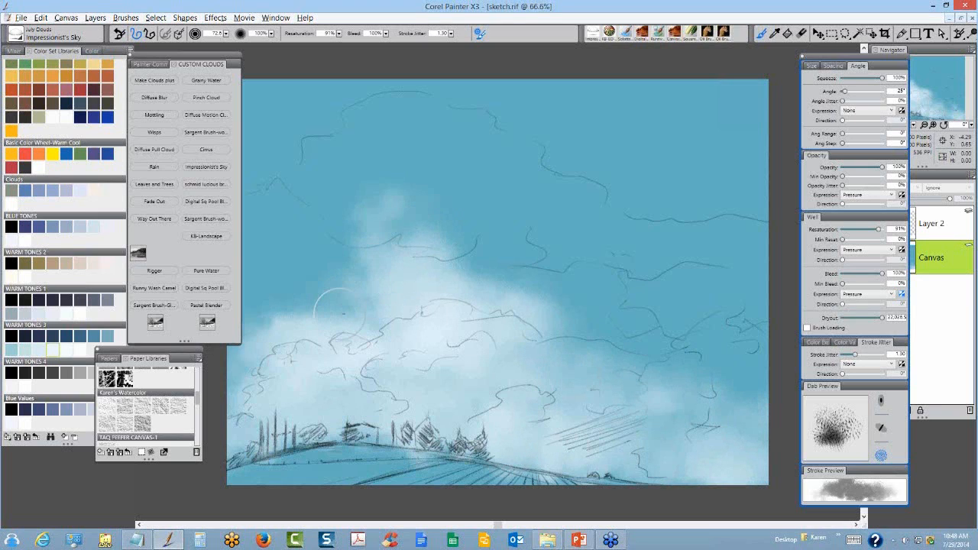
mouse_move(639, 360)
mouse_down()
mouse_move(675, 357)
mouse_move(717, 380)
mouse_up()
drag(354, 358, 229, 422)
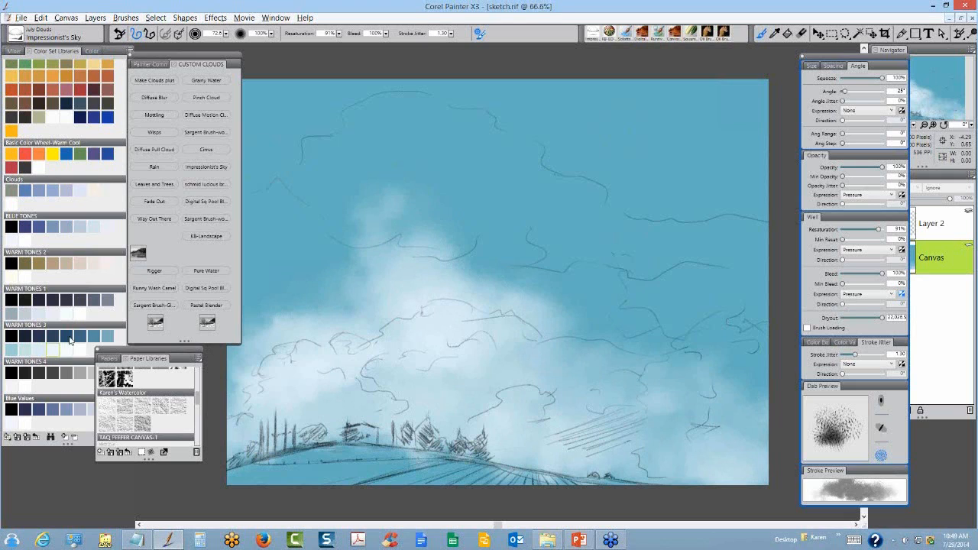
Pick a gray from WARM TONES 4 and paint dark storm clouds along the top edge of the sky
click(55, 337)
click(65, 373)
mouse_move(594, 103)
mouse_down()
mouse_move(619, 92)
mouse_move(741, 91)
mouse_move(681, 117)
mouse_move(542, 93)
mouse_move(709, 79)
mouse_move(662, 117)
mouse_move(745, 135)
mouse_up()
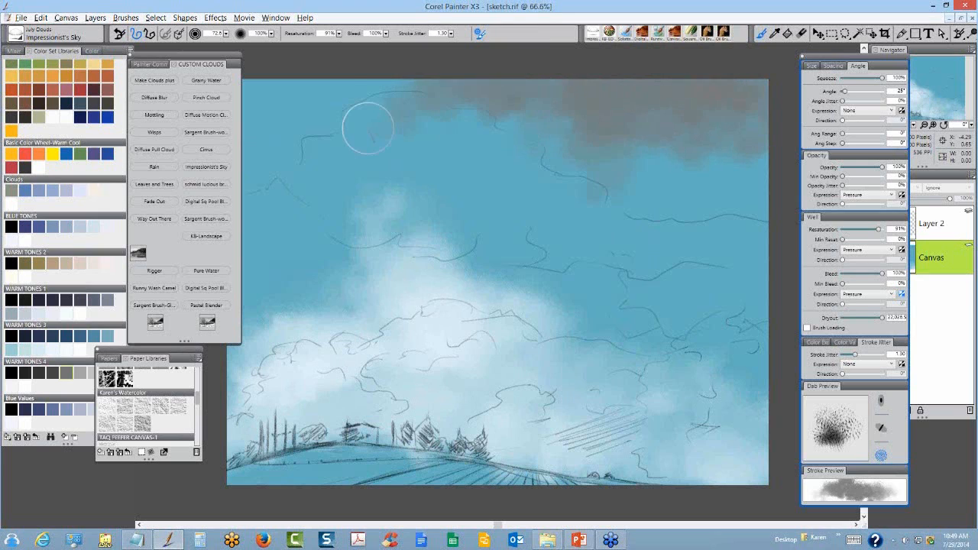
drag(331, 92, 295, 100)
drag(185, 56, 121, 57)
mouse_move(252, 103)
mouse_down()
mouse_move(332, 108)
mouse_move(433, 90)
mouse_move(305, 106)
mouse_move(311, 85)
mouse_move(301, 121)
mouse_move(347, 160)
mouse_move(367, 132)
mouse_move(355, 104)
mouse_move(245, 158)
mouse_up()
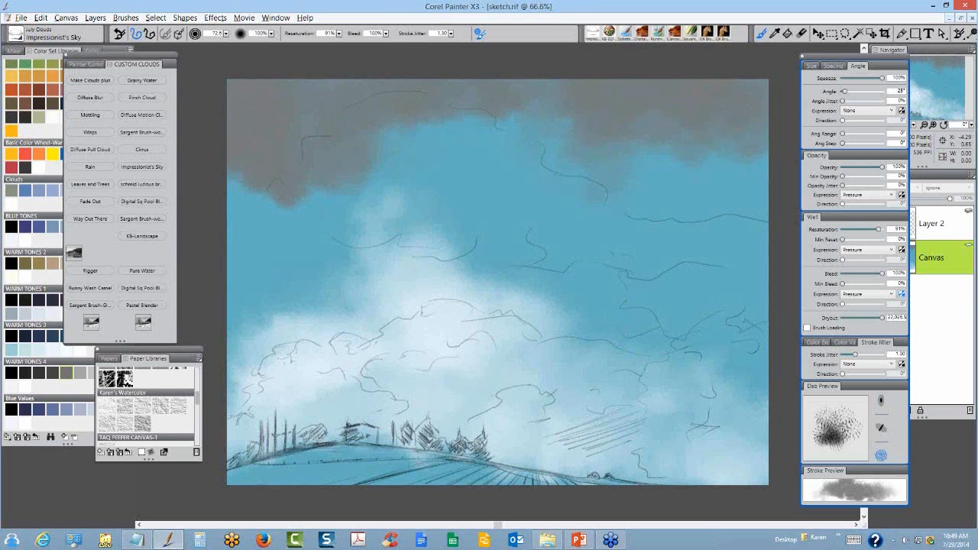
Extend the gray storm clouds down the right side of the sky and across its middle above the pale cloud bank
drag(718, 153, 760, 149)
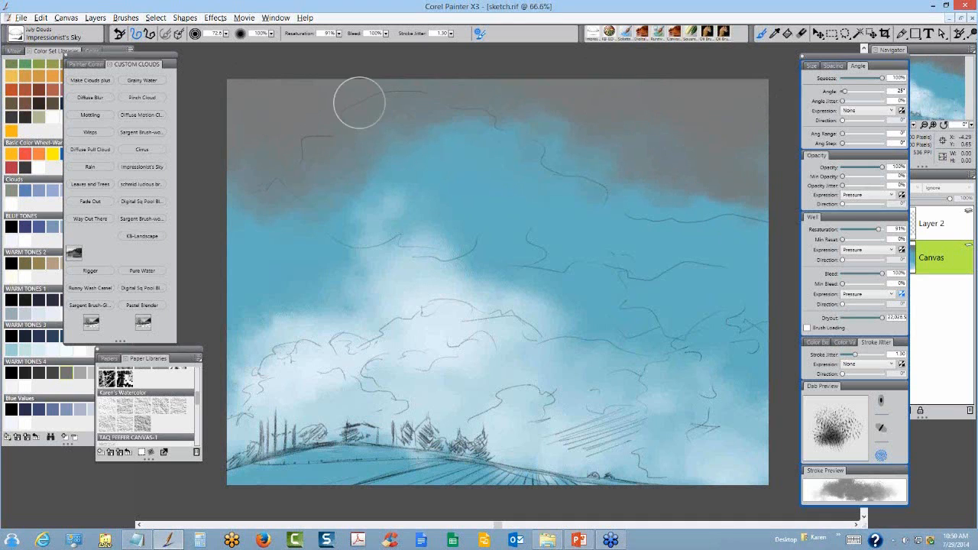
mouse_move(745, 287)
mouse_down()
mouse_move(513, 280)
mouse_move(621, 273)
mouse_move(629, 262)
mouse_move(716, 267)
mouse_move(639, 312)
mouse_move(458, 291)
mouse_move(585, 277)
mouse_move(684, 314)
mouse_move(485, 290)
mouse_move(541, 243)
mouse_up()
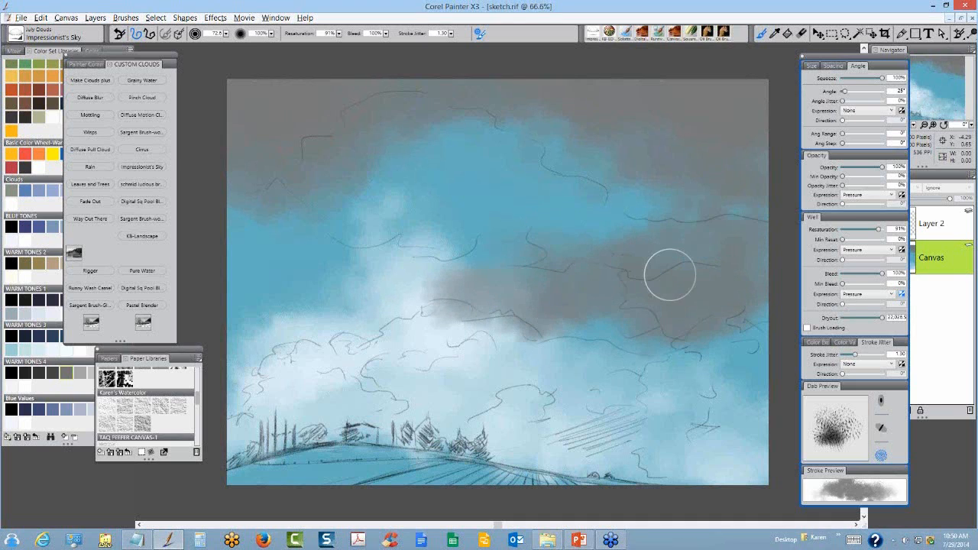
drag(430, 297, 399, 296)
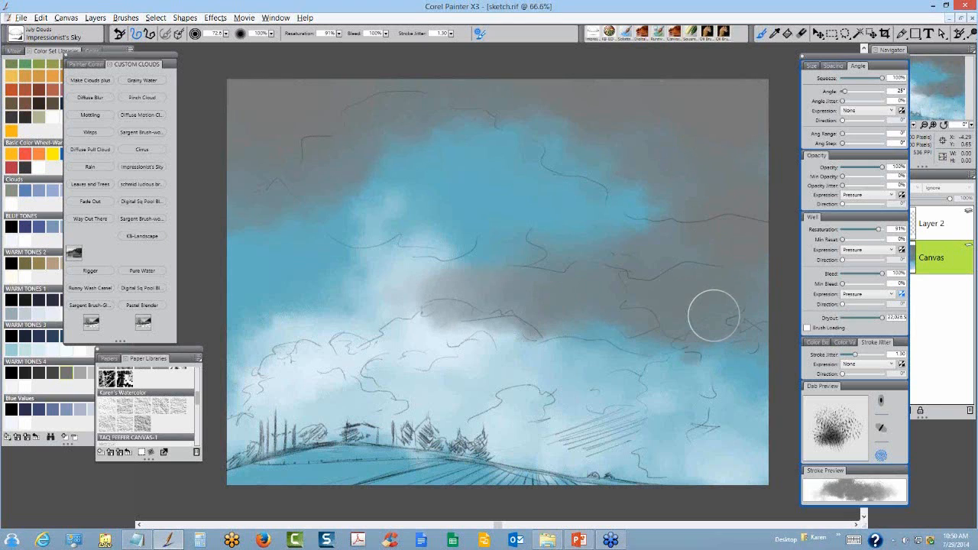
drag(502, 304, 427, 307)
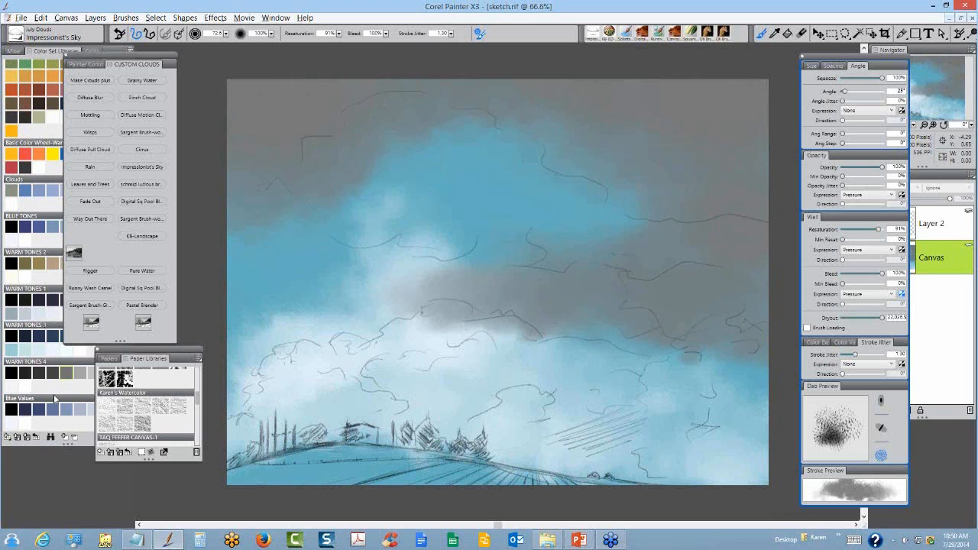
Pick a darker gray from WARM TONES 4 and deepen the clouds along the sky's top edge, left side and lower right
mouse_move(238, 94)
mouse_down()
mouse_move(258, 120)
mouse_move(293, 99)
mouse_move(365, 94)
mouse_move(377, 81)
mouse_move(247, 136)
mouse_move(502, 90)
mouse_move(576, 96)
mouse_move(367, 125)
mouse_move(328, 145)
mouse_move(349, 89)
mouse_move(616, 99)
mouse_move(430, 131)
mouse_move(316, 107)
mouse_move(303, 158)
mouse_move(550, 109)
mouse_move(659, 109)
mouse_move(502, 120)
mouse_move(453, 140)
mouse_move(565, 89)
mouse_move(681, 100)
mouse_move(603, 109)
mouse_up()
mouse_move(317, 243)
mouse_down()
mouse_move(267, 287)
mouse_move(254, 352)
mouse_move(251, 302)
mouse_move(282, 303)
mouse_move(245, 286)
mouse_up()
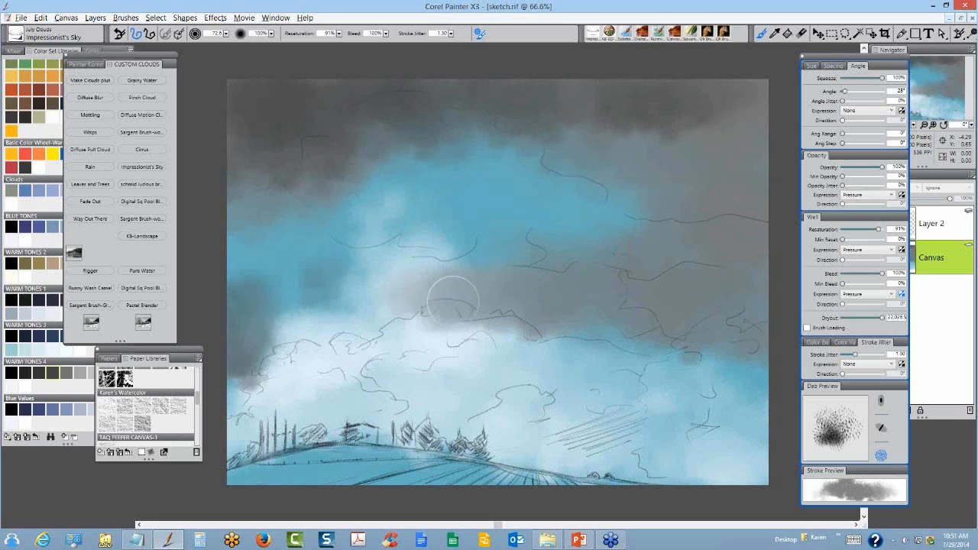
mouse_move(703, 410)
mouse_down()
mouse_move(752, 405)
mouse_move(699, 343)
mouse_move(746, 384)
mouse_move(685, 349)
mouse_move(750, 348)
mouse_move(659, 306)
mouse_move(627, 334)
mouse_move(701, 345)
mouse_move(767, 417)
mouse_up()
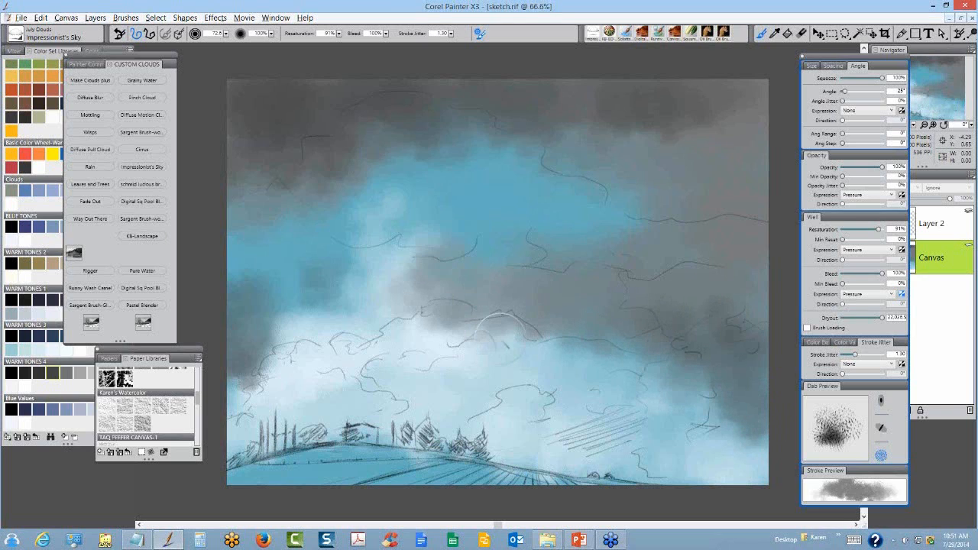
mouse_move(745, 92)
mouse_down()
mouse_move(668, 139)
mouse_move(616, 124)
mouse_up()
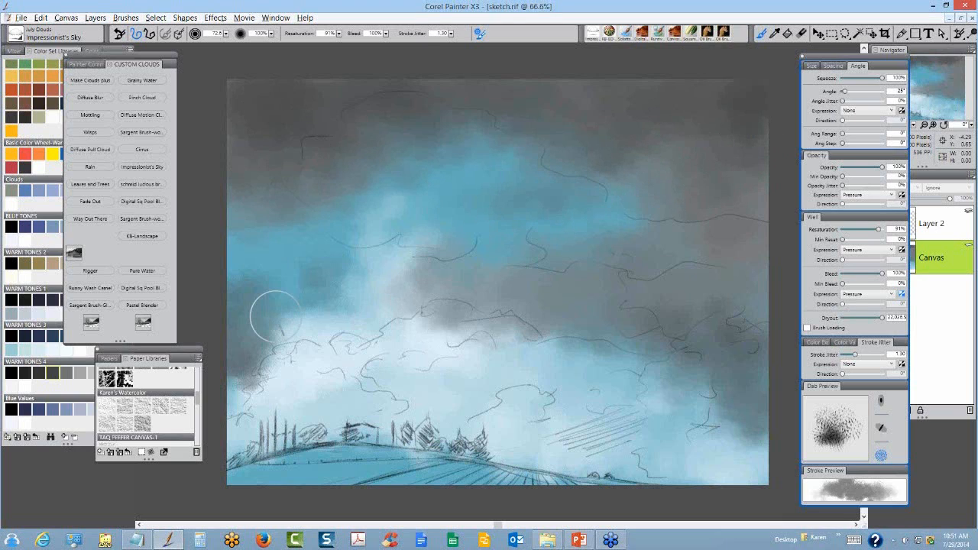
Work dark gray into the blue at the left of the sky and around the pale cloud peak, and darken the upper left corner
drag(275, 317, 228, 368)
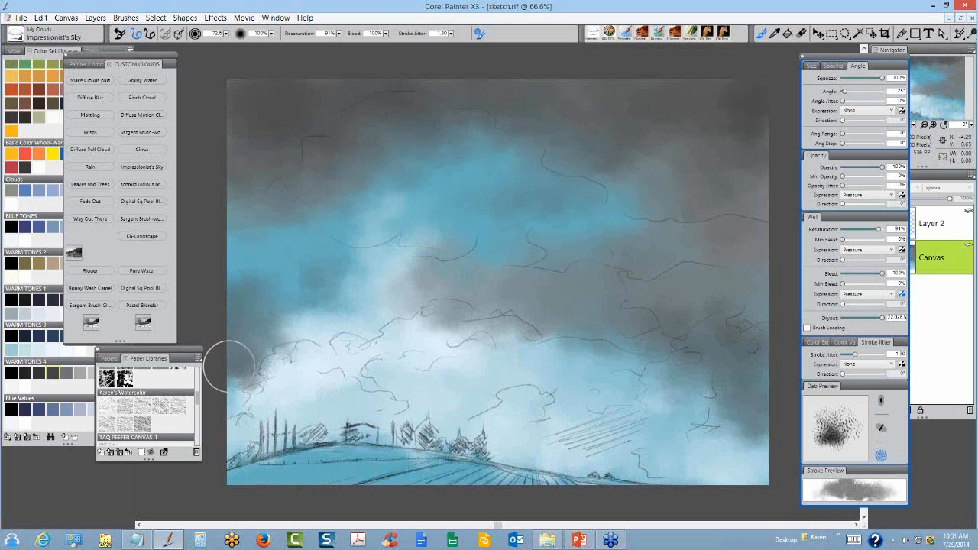
mouse_move(230, 299)
mouse_down()
mouse_move(283, 227)
mouse_move(273, 270)
mouse_move(227, 253)
mouse_move(334, 270)
mouse_move(323, 186)
mouse_move(304, 271)
mouse_move(240, 262)
mouse_move(374, 243)
mouse_move(463, 209)
mouse_move(454, 218)
mouse_move(428, 207)
mouse_move(554, 199)
mouse_move(436, 192)
mouse_move(406, 203)
mouse_move(428, 266)
mouse_move(443, 265)
mouse_move(426, 265)
mouse_move(465, 331)
mouse_move(524, 329)
mouse_move(683, 359)
mouse_move(698, 389)
mouse_move(654, 406)
mouse_move(650, 390)
mouse_up()
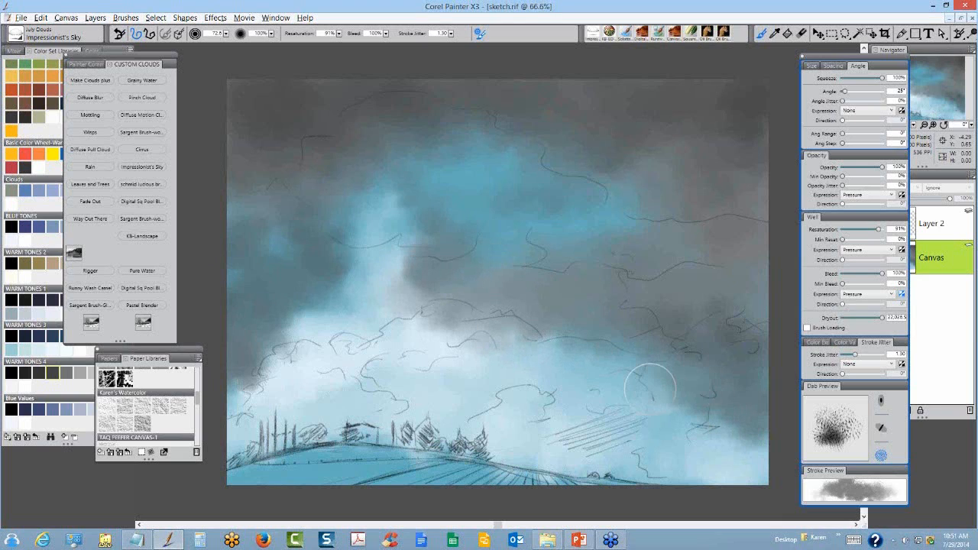
mouse_move(456, 179)
mouse_down()
mouse_move(293, 144)
mouse_move(240, 105)
mouse_up()
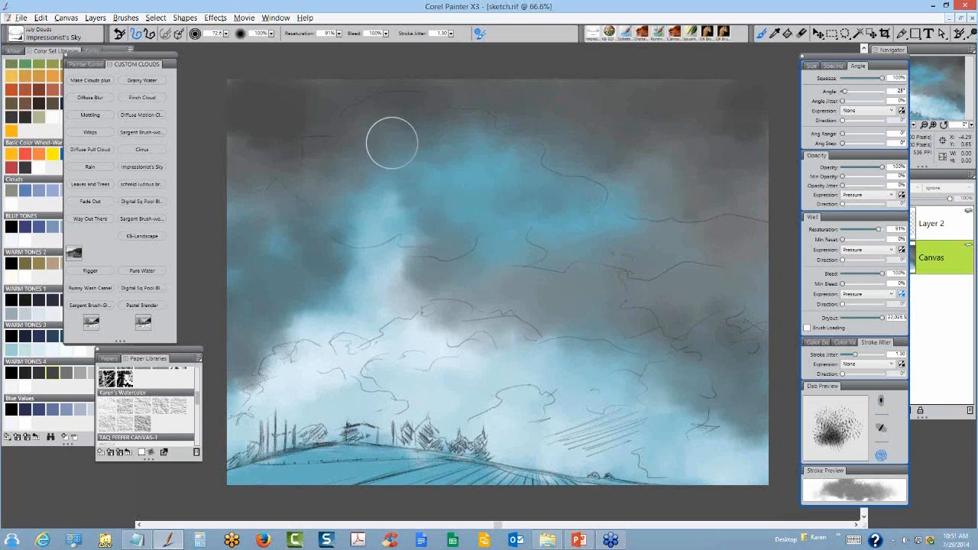
drag(306, 117, 244, 164)
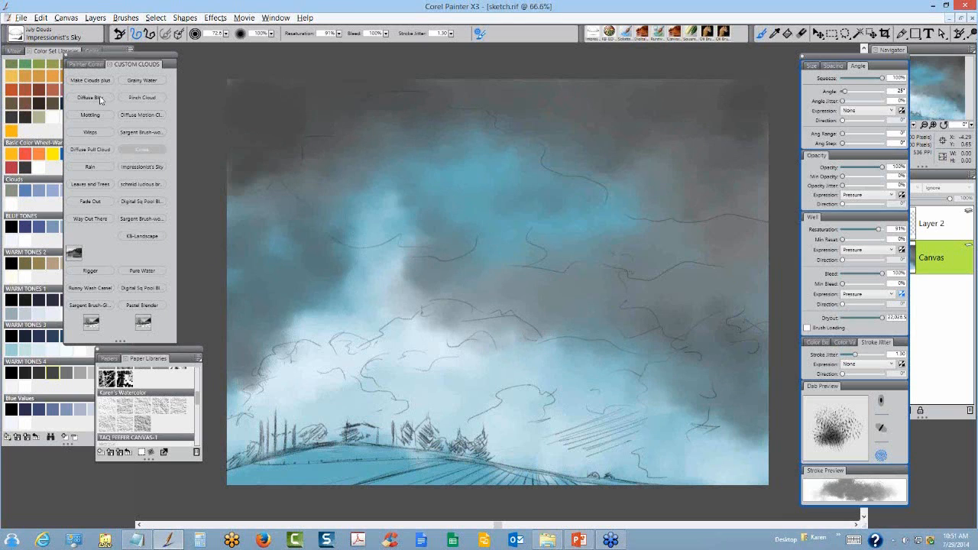
Switch to the Grainy Water blender, enlarge it to a size of about 70, and set its resaturation to 83%
click(95, 97)
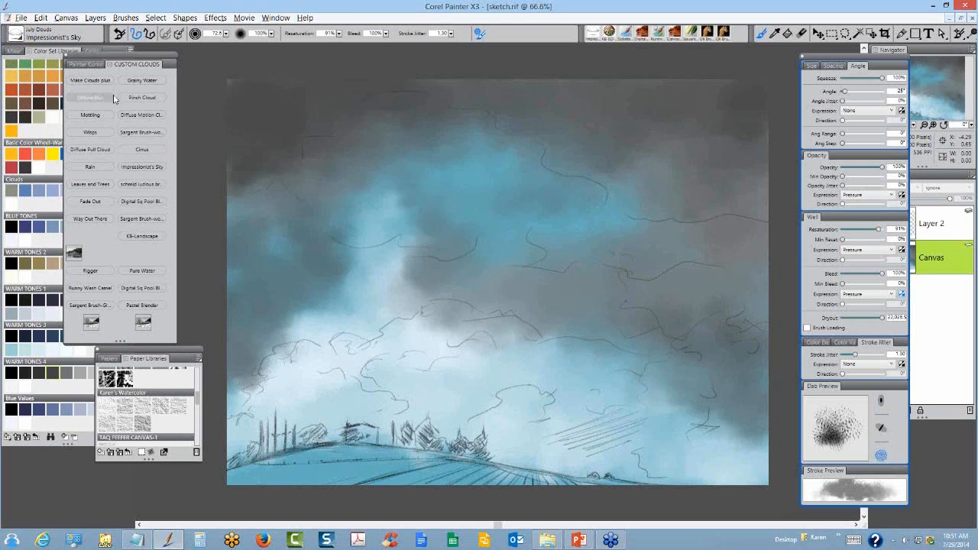
click(144, 168)
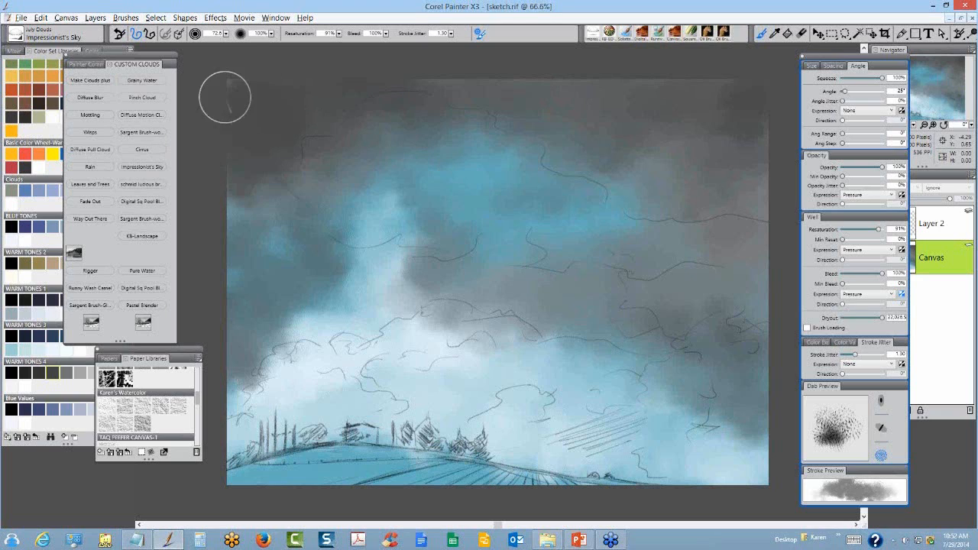
click(145, 83)
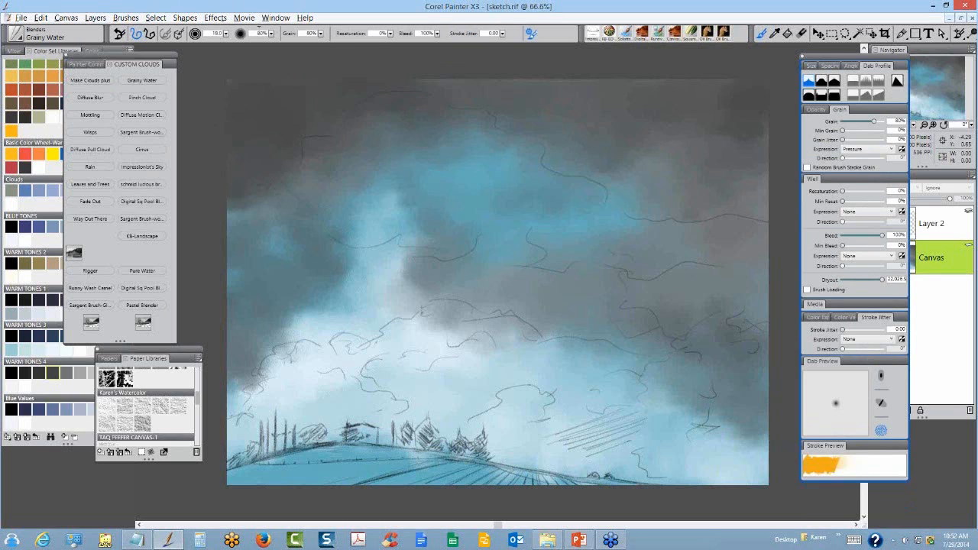
click(226, 34)
drag(128, 41, 149, 41)
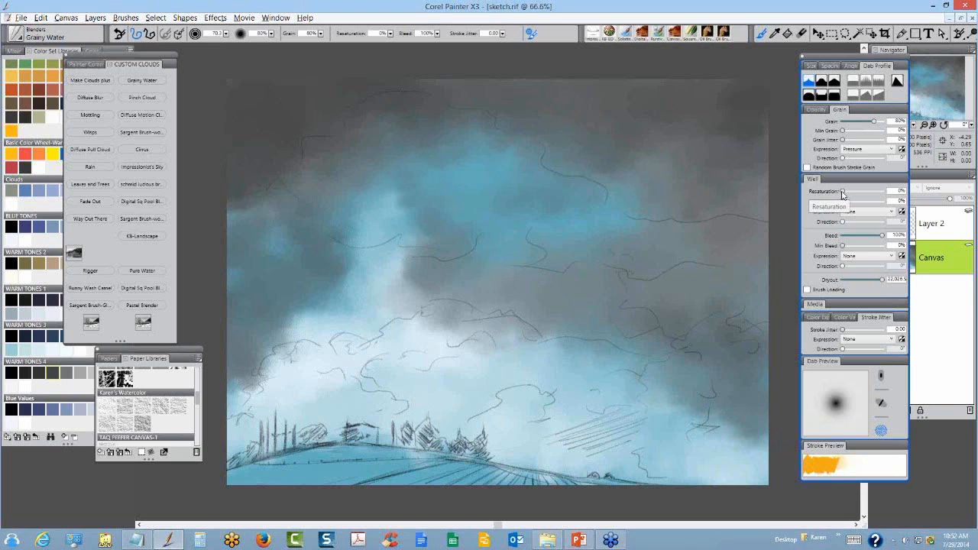
drag(843, 192, 875, 191)
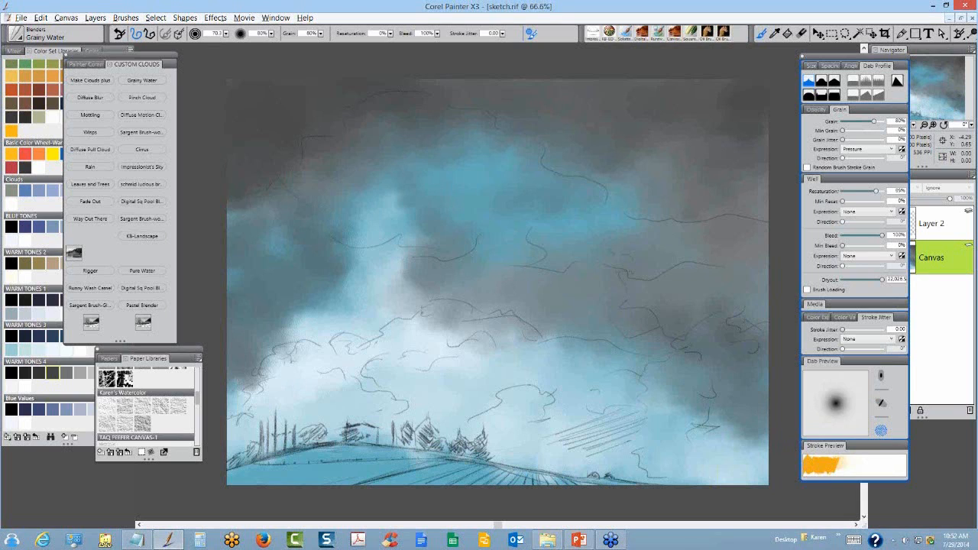
Try a dab in the blue sky opening, undo it, and reduce the brush's spacing to 1%
mouse_move(534, 228)
mouse_down()
mouse_move(546, 221)
mouse_move(520, 224)
mouse_up()
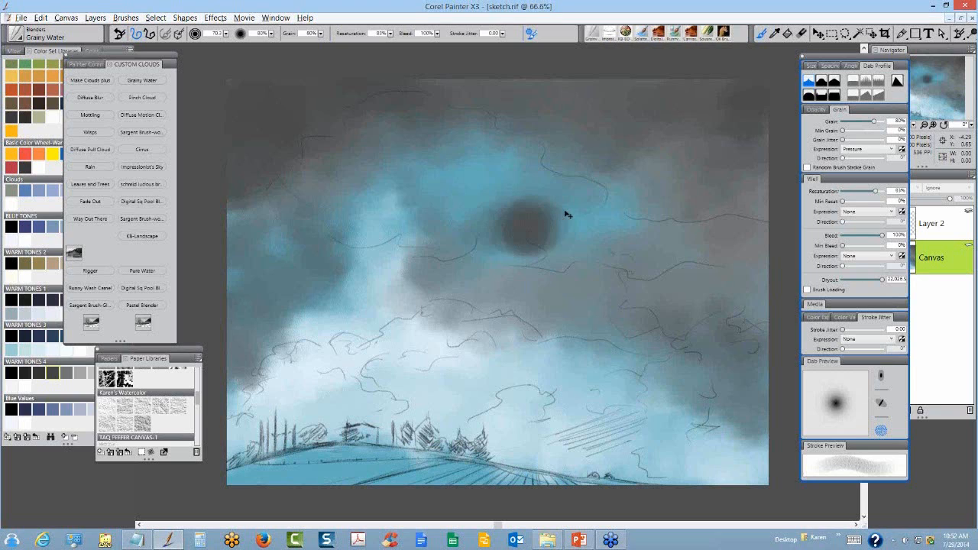
key(ctrl+z)
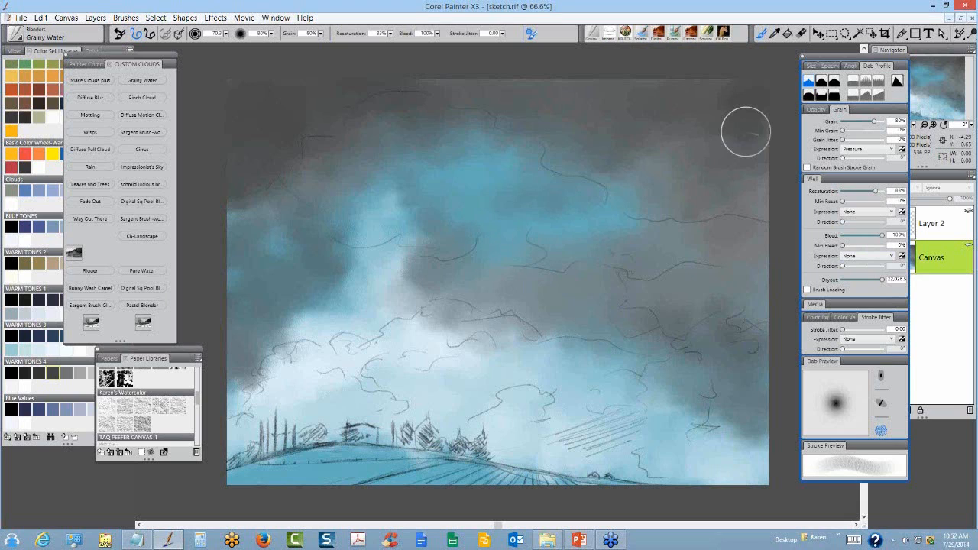
click(833, 66)
mouse_move(852, 77)
mouse_down()
mouse_move(836, 90)
mouse_move(824, 78)
mouse_up()
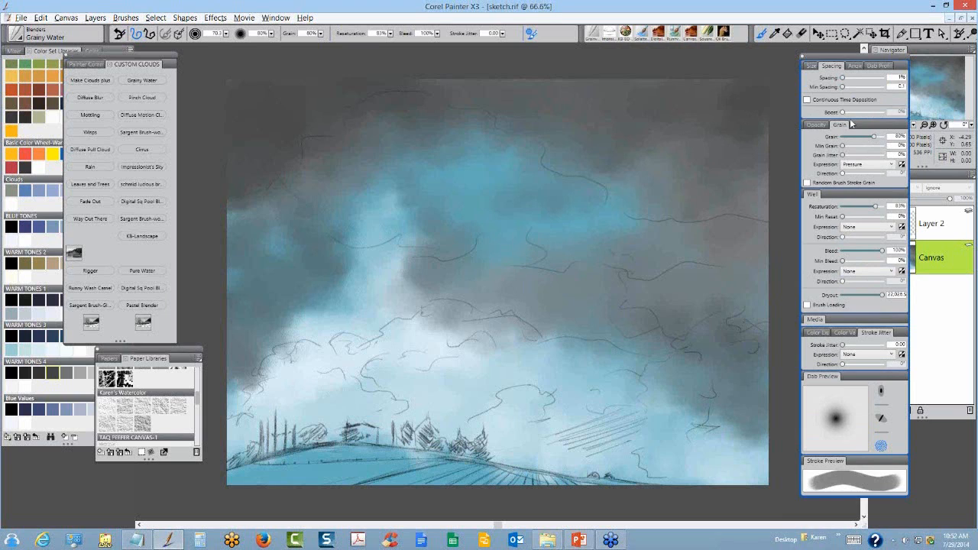
drag(467, 203, 492, 191)
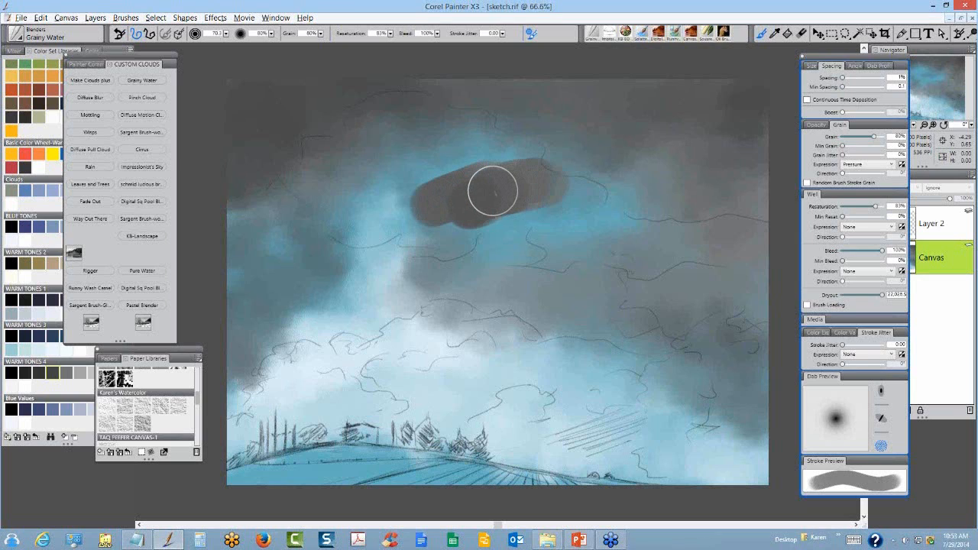
key(ctrl+z)
key(ctrl+z)
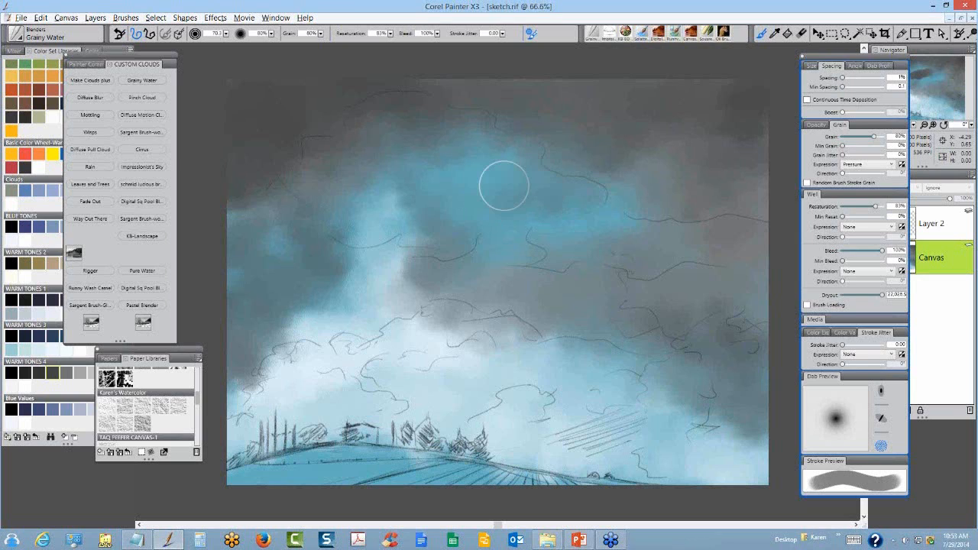
Reduce the brush size to about 20 and paint a small puffy light blue cloud in the blue sky opening
drag(479, 194, 486, 195)
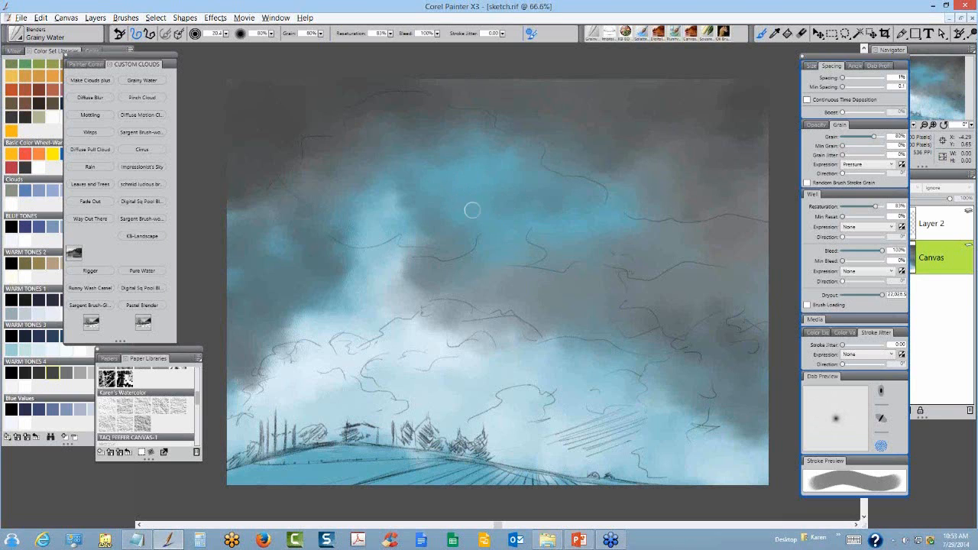
click(473, 206)
mouse_move(473, 205)
mouse_down()
mouse_move(480, 176)
mouse_move(496, 193)
mouse_move(514, 188)
mouse_move(525, 200)
mouse_move(515, 175)
mouse_move(534, 171)
mouse_move(523, 164)
mouse_move(513, 184)
mouse_move(541, 183)
mouse_move(552, 195)
mouse_move(523, 183)
mouse_move(518, 150)
mouse_move(533, 145)
mouse_move(521, 134)
mouse_move(502, 179)
mouse_up()
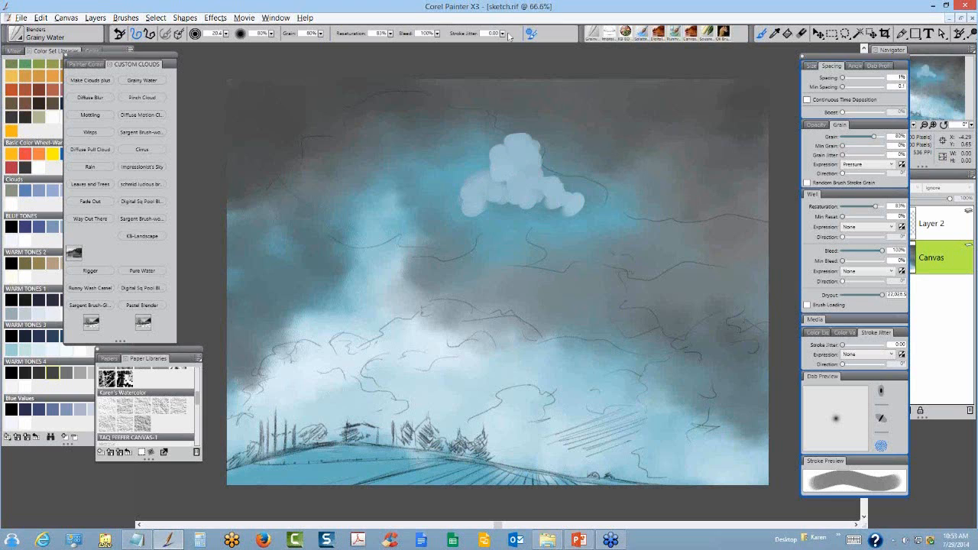
Set stroke jitter to 0.50 and build up the puffy cloud with rounded billows at its top and on both sides
drag(502, 33, 570, 68)
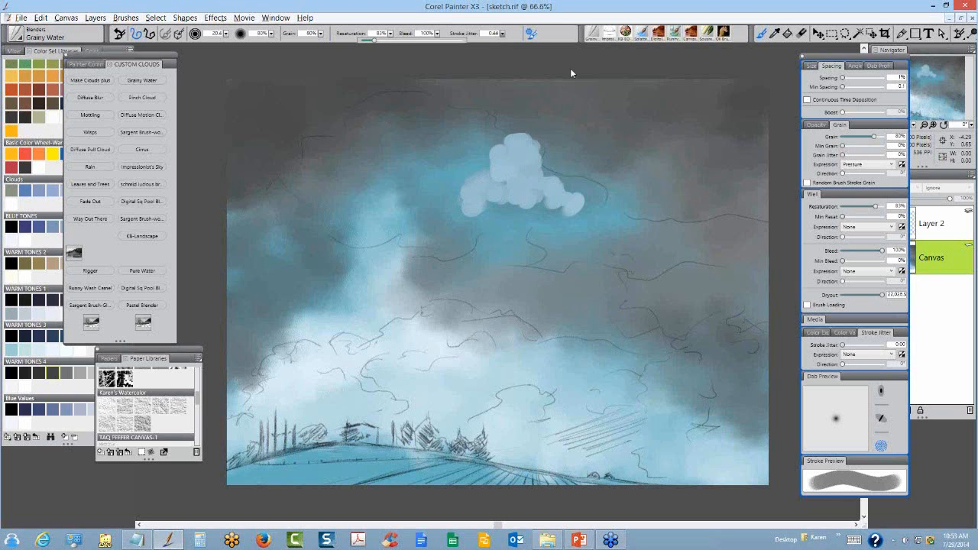
drag(550, 154, 531, 127)
mouse_move(560, 182)
mouse_down()
mouse_move(612, 186)
mouse_move(623, 200)
mouse_up()
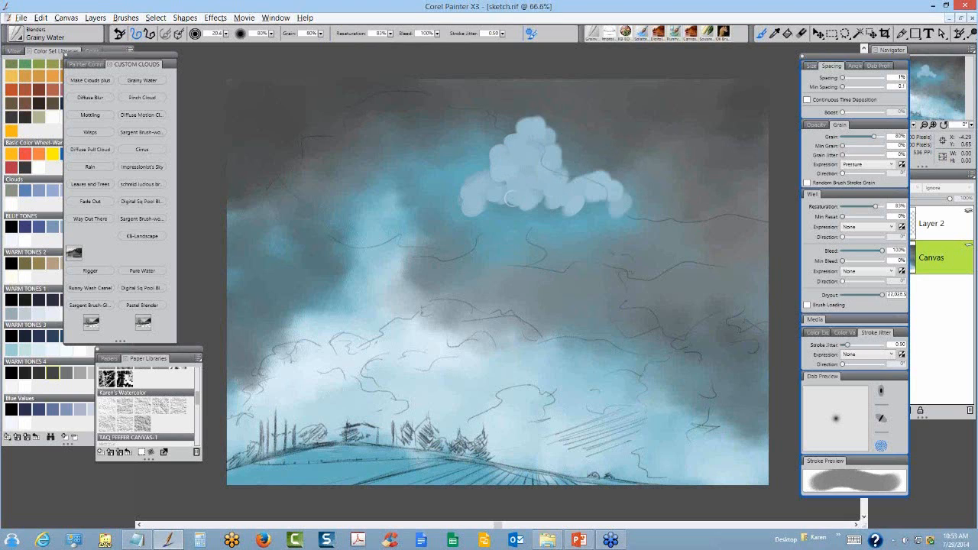
mouse_move(510, 198)
mouse_down()
mouse_move(508, 210)
mouse_move(454, 199)
mouse_move(489, 164)
mouse_move(631, 192)
mouse_up()
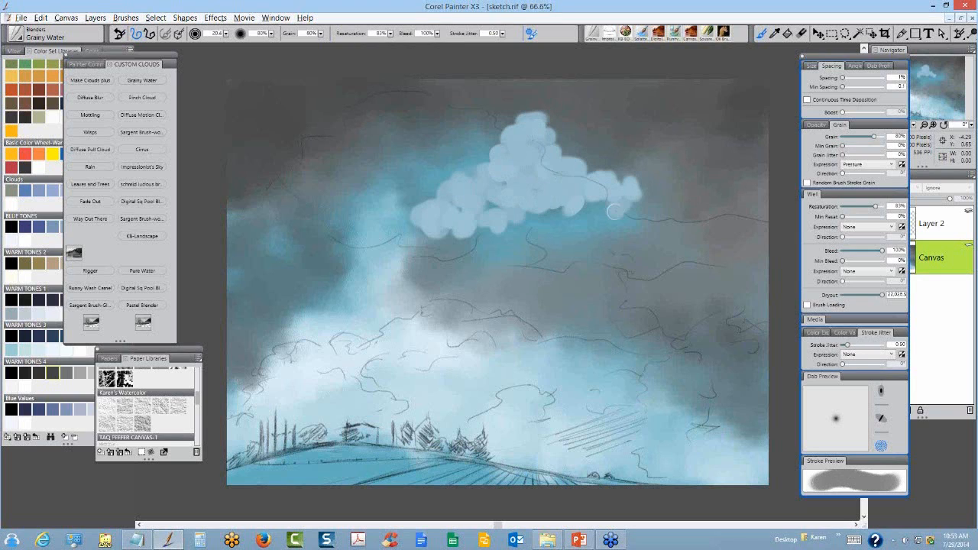
mouse_move(562, 164)
mouse_down()
mouse_move(621, 169)
mouse_move(612, 150)
mouse_move(630, 166)
mouse_move(607, 137)
mouse_move(649, 155)
mouse_up()
mouse_move(578, 153)
mouse_down()
mouse_move(630, 164)
mouse_move(622, 156)
mouse_up()
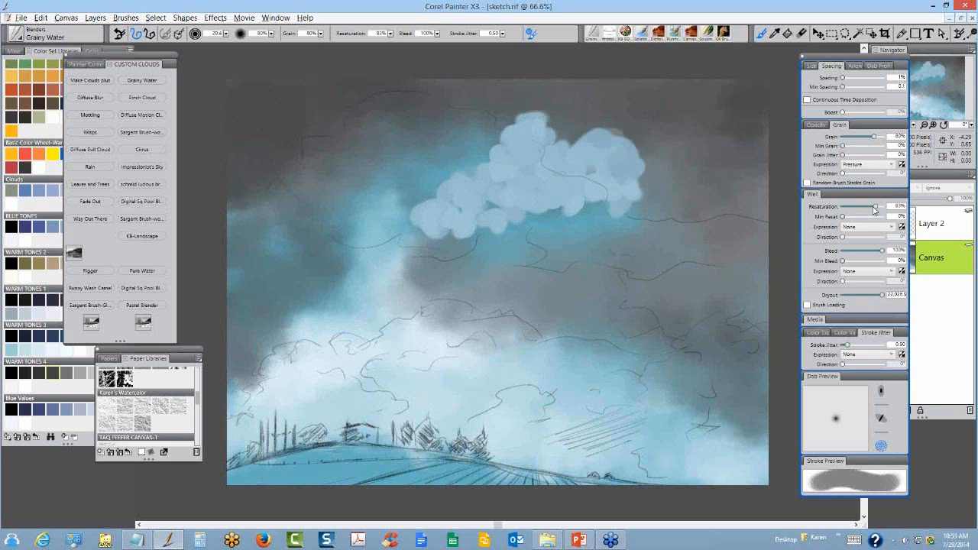
Blend the inside of the puffy cloud with resaturation at 0%, and soften its edges with the Diffuse Blur brush
drag(874, 207, 841, 207)
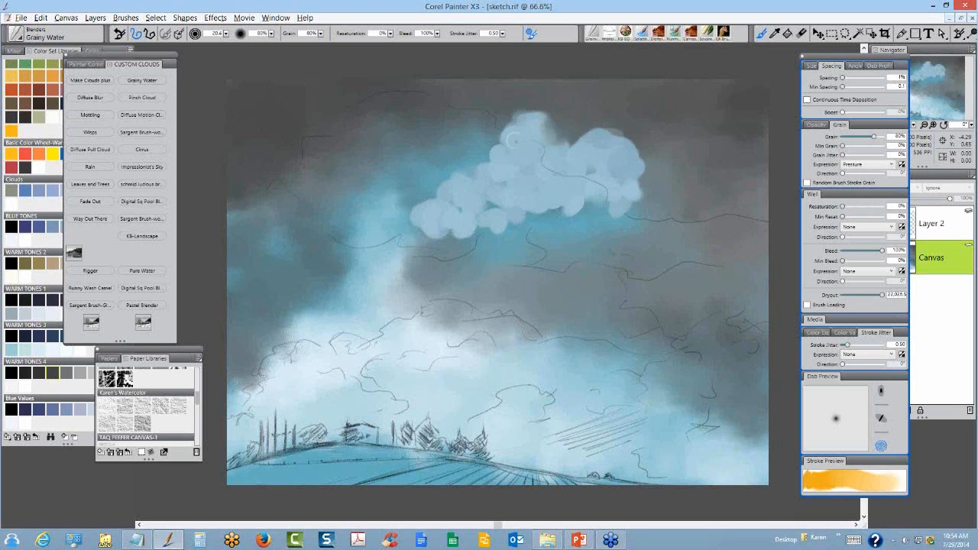
mouse_move(541, 120)
mouse_down()
mouse_move(607, 131)
mouse_move(593, 139)
mouse_up()
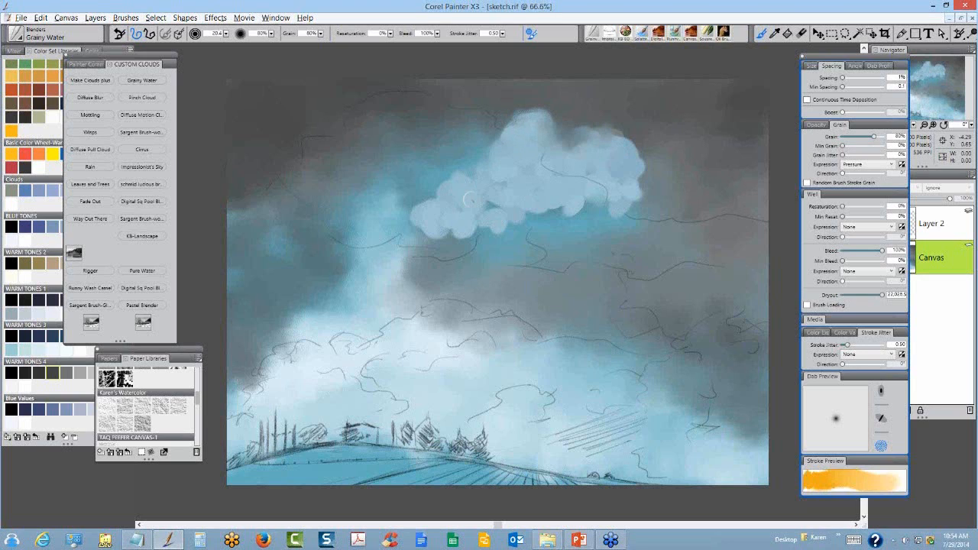
click(156, 100)
click(90, 98)
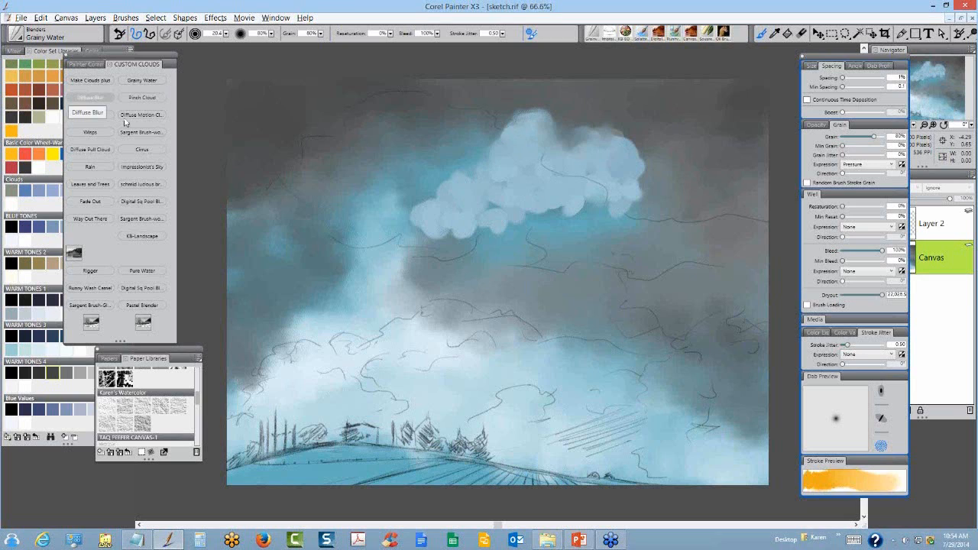
ctrl+alt+click(462, 223)
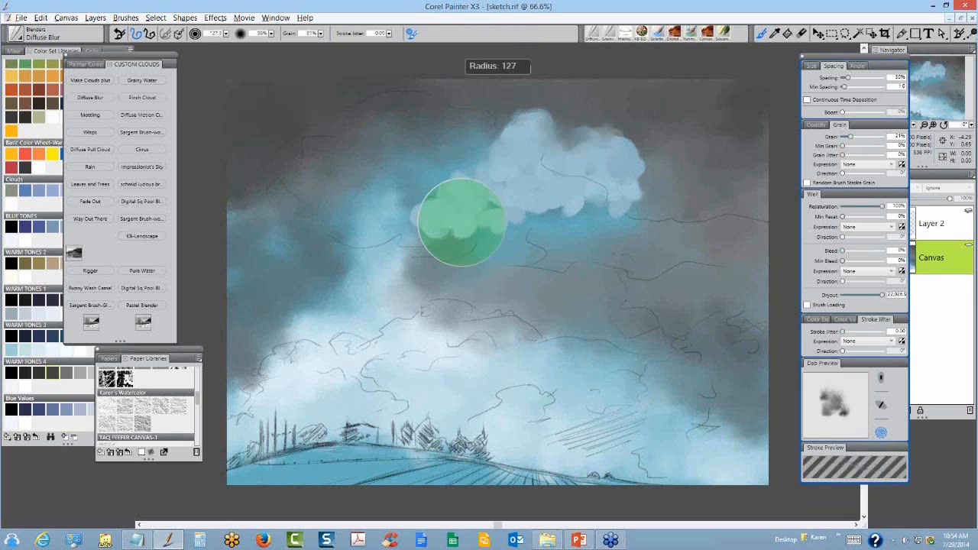
drag(462, 222, 451, 197)
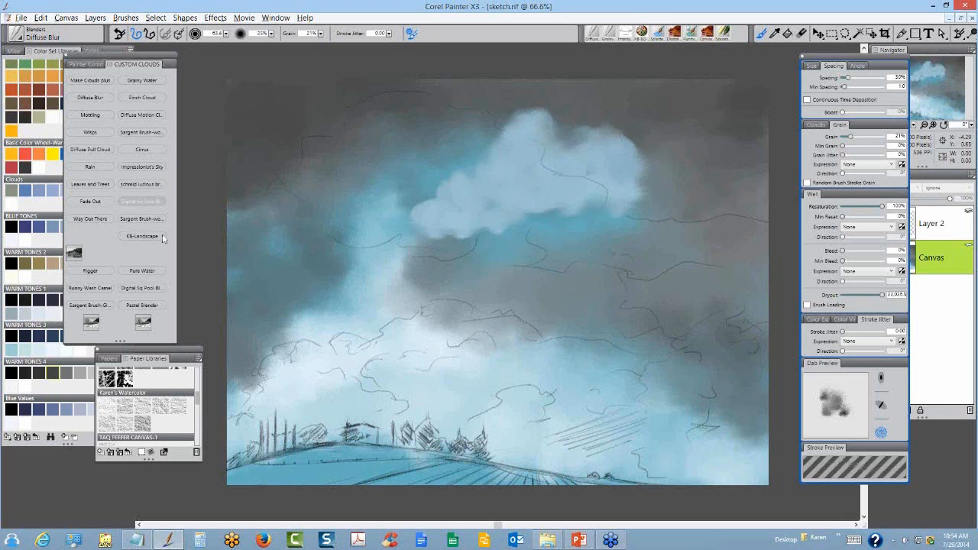
With Impressionist's Sky at a size of about 42, extend the light blue cloud to both sides and paint gray shadows beneath it
click(148, 167)
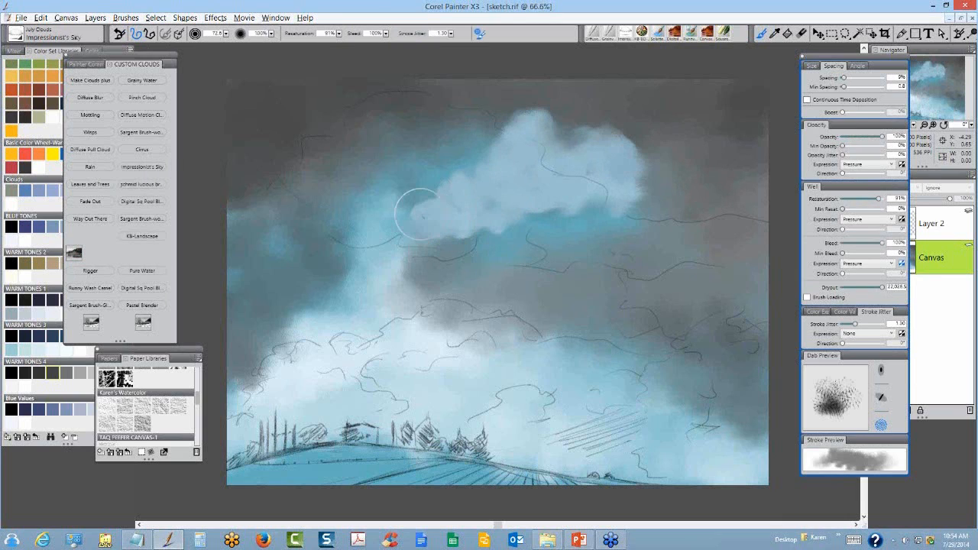
mouse_move(422, 215)
ctrl+alt+mouse_down()
mouse_move(397, 200)
mouse_move(336, 204)
mouse_move(360, 187)
mouse_move(648, 190)
mouse_move(675, 204)
mouse_move(702, 160)
mouse_move(731, 187)
mouse_move(717, 196)
mouse_move(682, 172)
mouse_move(473, 152)
mouse_move(454, 179)
mouse_move(450, 158)
mouse_move(408, 189)
mouse_move(448, 144)
mouse_move(502, 126)
mouse_move(555, 147)
mouse_move(591, 211)
mouse_move(317, 241)
mouse_move(328, 228)
mouse_move(314, 213)
mouse_move(344, 202)
ctrl+alt+mouse_up()
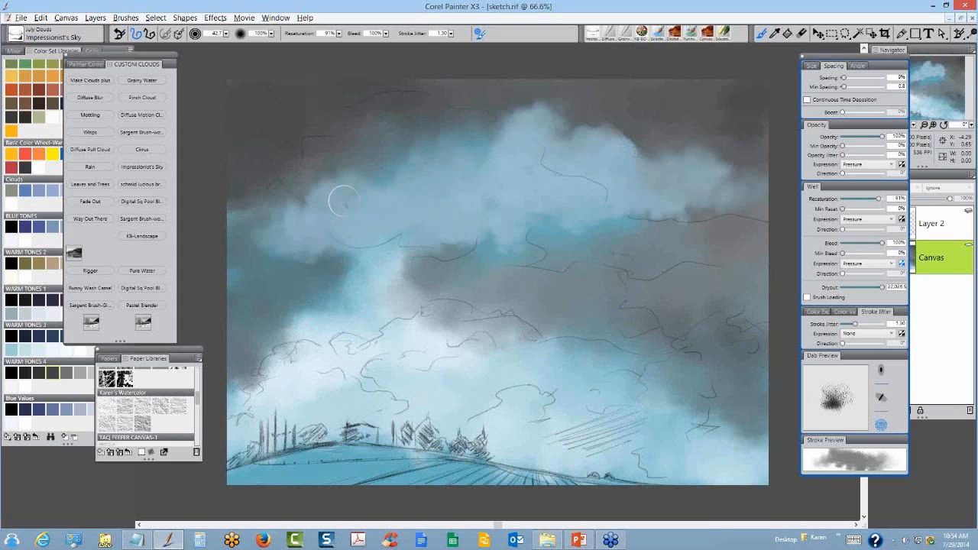
mouse_move(552, 217)
mouse_down()
mouse_move(634, 229)
mouse_move(644, 197)
mouse_move(691, 194)
mouse_move(526, 231)
mouse_move(688, 239)
mouse_move(618, 218)
mouse_move(724, 186)
mouse_move(695, 181)
mouse_move(668, 203)
mouse_move(482, 243)
mouse_up()
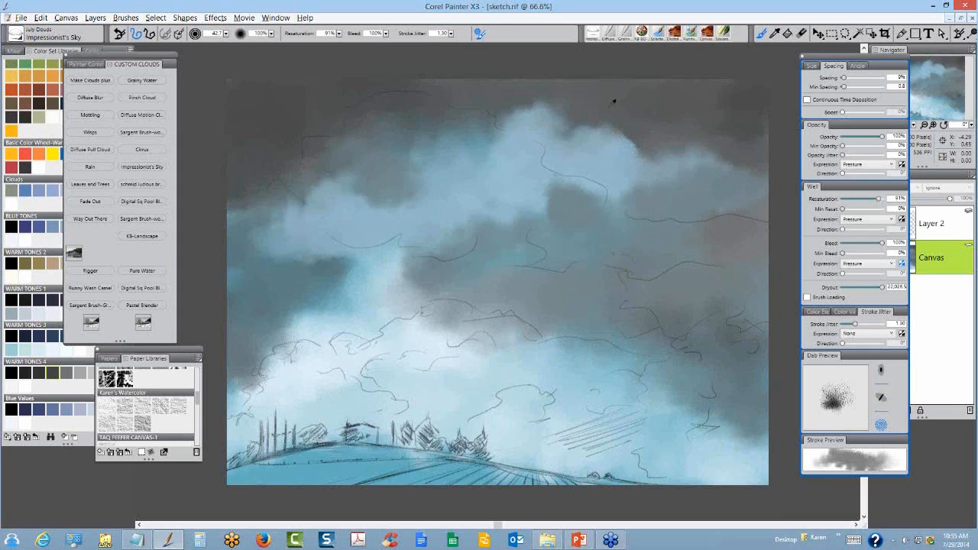
Reduce the brush size to about 31, lower the dryout to about 364, and paint between the upper cloud's billows
ctrl+alt+click(599, 154)
drag(614, 154, 609, 155)
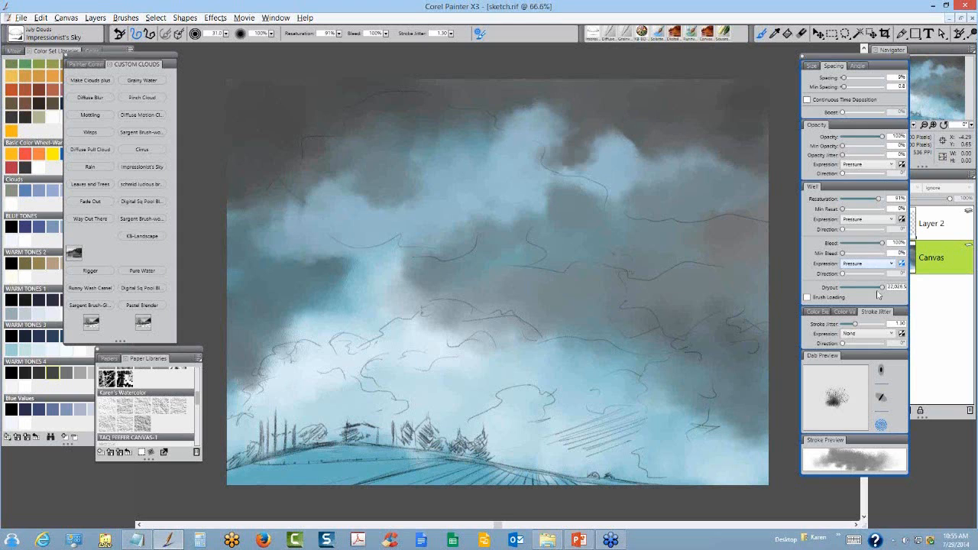
drag(882, 288, 865, 288)
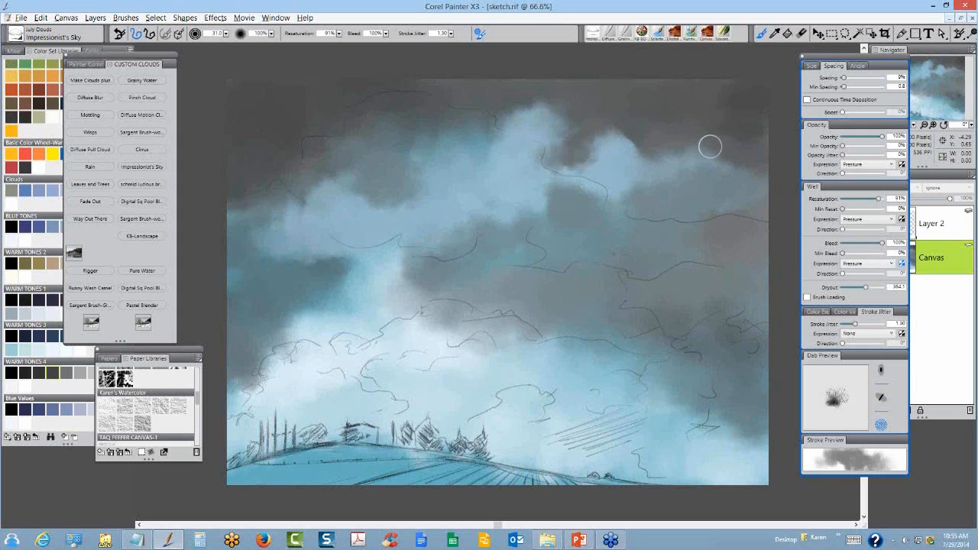
drag(582, 147, 555, 164)
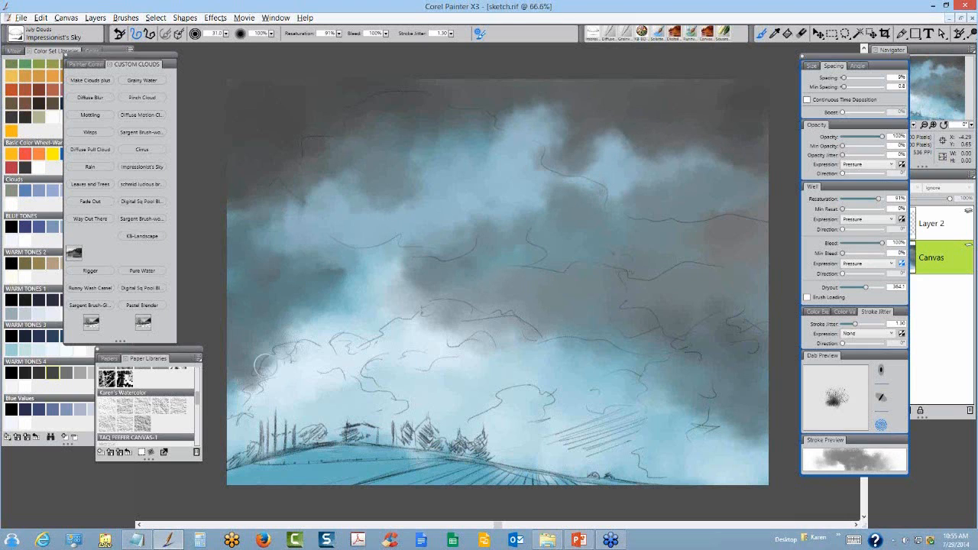
Paint dark gray shadows into the white clouds above the horizon and a small gray patch beneath the tall central cloud
click(462, 387)
drag(468, 377, 565, 373)
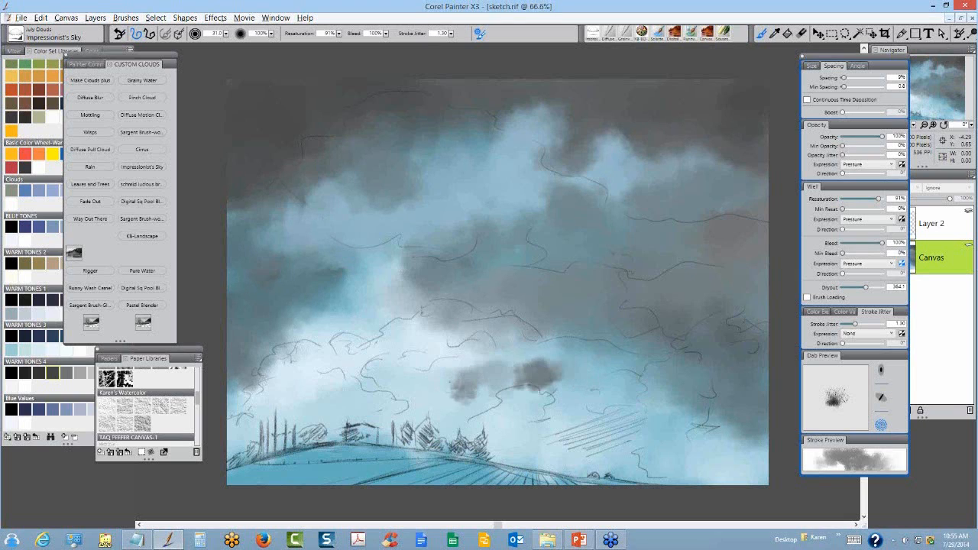
drag(522, 376, 610, 370)
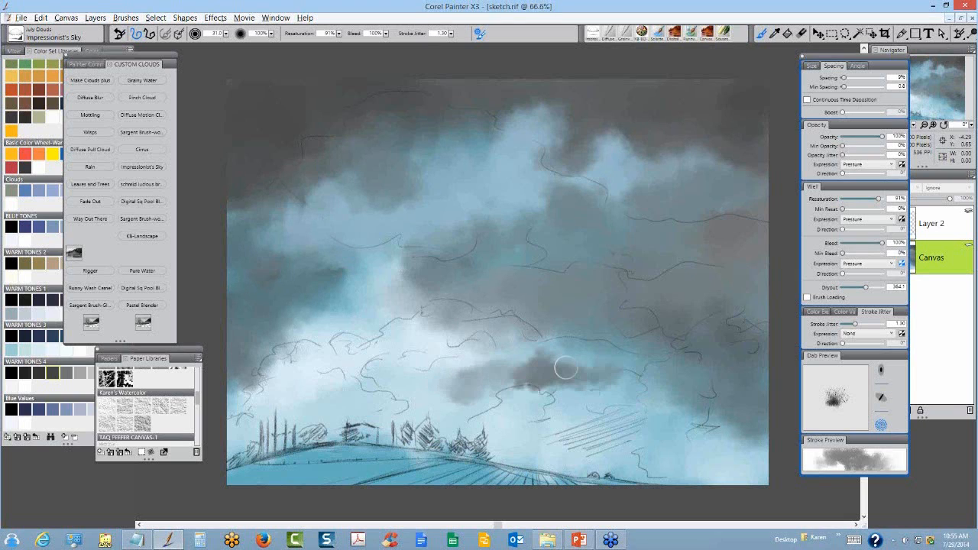
mouse_move(512, 386)
mouse_down()
mouse_move(493, 398)
mouse_move(598, 380)
mouse_move(554, 401)
mouse_move(468, 359)
mouse_move(416, 353)
mouse_move(464, 370)
mouse_move(416, 365)
mouse_move(475, 359)
mouse_move(432, 347)
mouse_move(495, 368)
mouse_move(399, 362)
mouse_move(437, 386)
mouse_move(413, 375)
mouse_up()
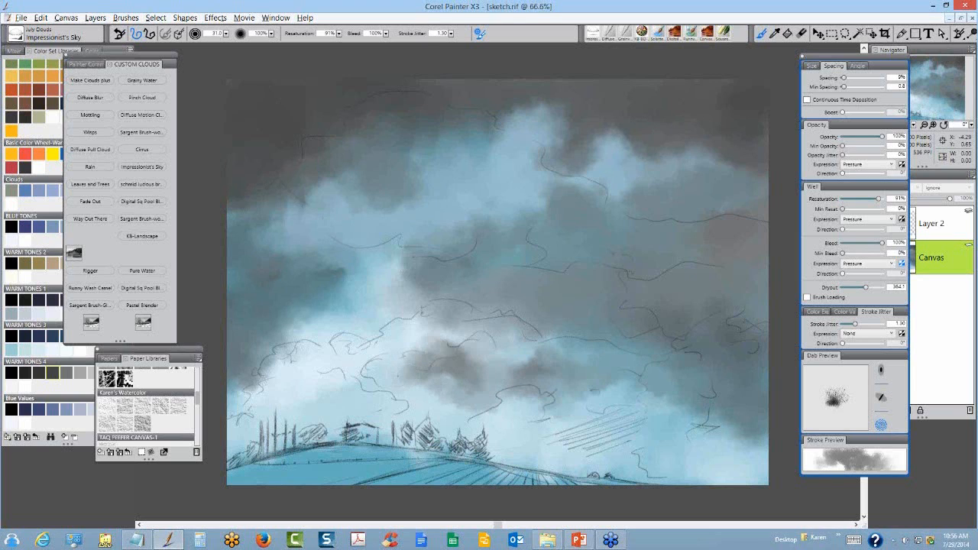
mouse_move(373, 347)
mouse_down()
mouse_move(360, 327)
mouse_move(376, 331)
mouse_move(354, 336)
mouse_move(383, 319)
mouse_up()
drag(484, 259, 474, 221)
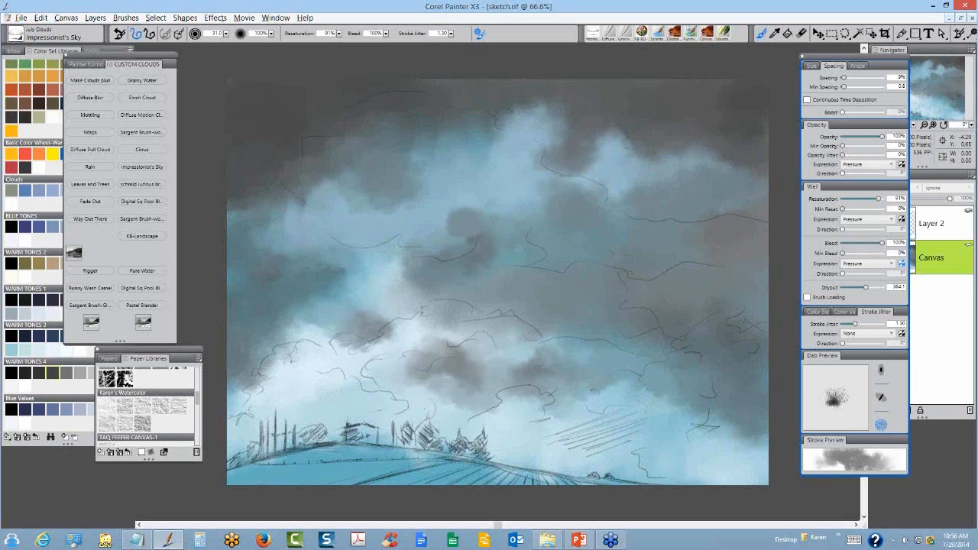
Sample a pale color from the lower clouds and highlight the billows along the top and left of the central cloud
alt+click(476, 338)
mouse_move(510, 151)
mouse_down()
mouse_move(496, 137)
mouse_move(517, 114)
mouse_move(481, 137)
mouse_move(507, 110)
mouse_move(541, 112)
mouse_move(559, 145)
mouse_move(459, 164)
mouse_up()
drag(502, 131, 531, 112)
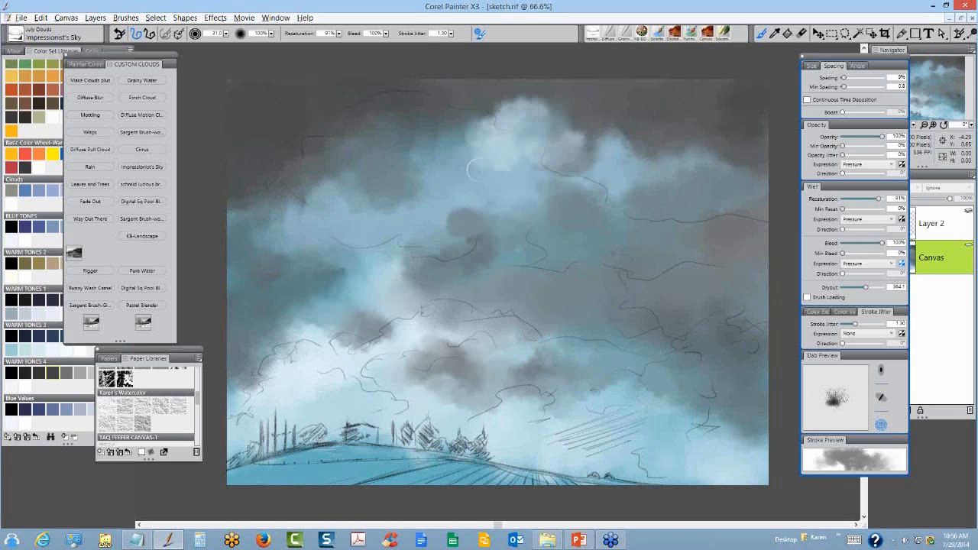
mouse_move(475, 170)
mouse_down()
mouse_move(466, 143)
mouse_move(583, 142)
mouse_move(596, 153)
mouse_up()
mouse_move(440, 174)
mouse_down()
mouse_move(406, 181)
mouse_move(416, 152)
mouse_move(447, 164)
mouse_move(436, 183)
mouse_move(464, 177)
mouse_move(487, 187)
mouse_move(378, 199)
mouse_move(339, 187)
mouse_move(433, 195)
mouse_up()
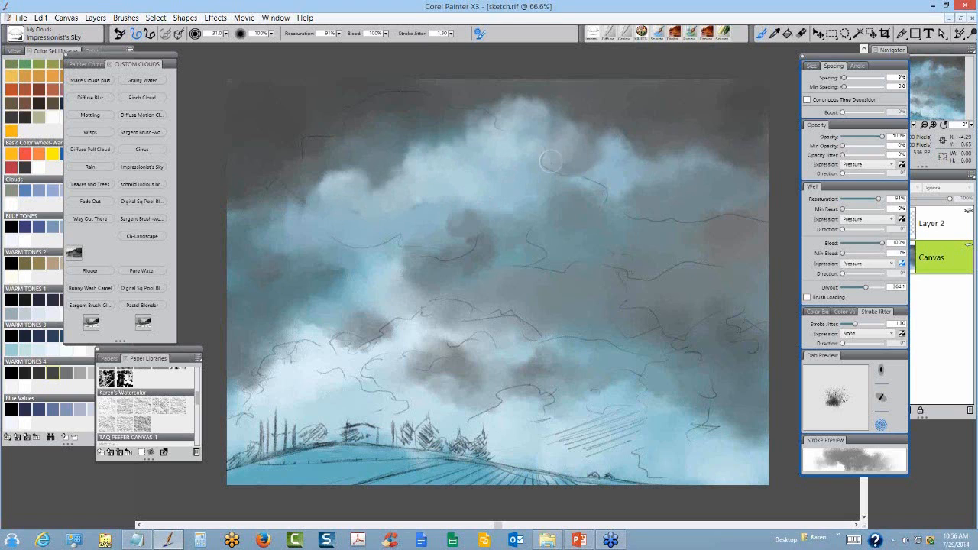
Build up a bright puffy cloud right of the central one and add a small faint cloud in the sky's upper-left corner
mouse_move(595, 184)
mouse_down()
mouse_move(632, 178)
mouse_move(611, 165)
mouse_move(616, 154)
mouse_move(599, 166)
mouse_move(614, 145)
mouse_move(646, 140)
mouse_move(662, 181)
mouse_up()
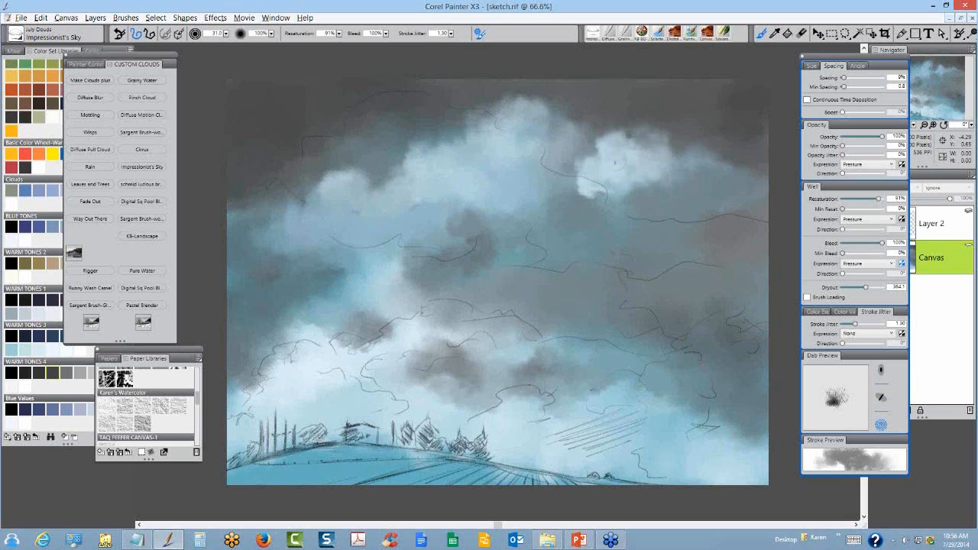
mouse_move(569, 187)
mouse_down()
mouse_move(677, 192)
mouse_move(667, 197)
mouse_move(663, 171)
mouse_move(691, 182)
mouse_move(699, 208)
mouse_move(585, 226)
mouse_move(603, 222)
mouse_move(601, 252)
mouse_up()
mouse_move(557, 276)
mouse_down()
mouse_move(523, 260)
mouse_move(525, 270)
mouse_move(550, 254)
mouse_move(718, 209)
mouse_move(652, 195)
mouse_up()
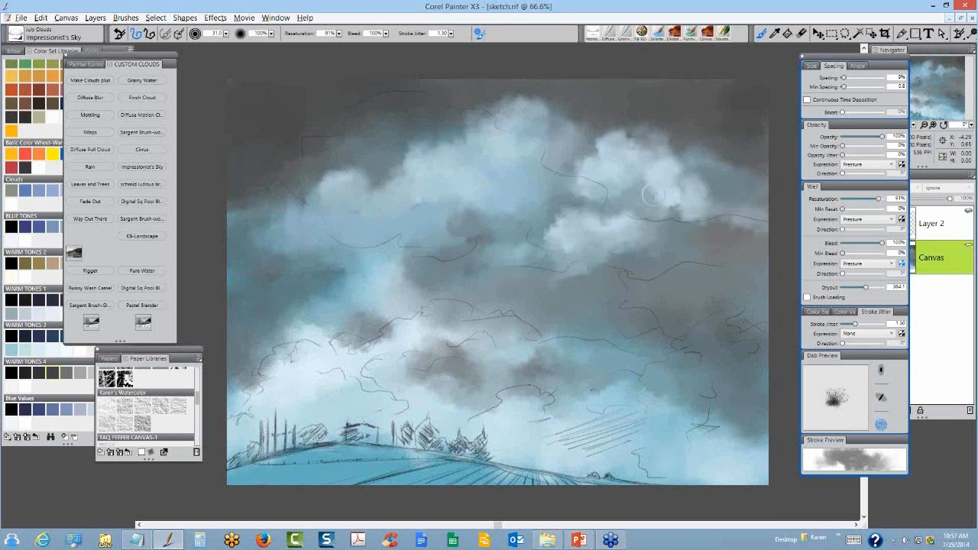
mouse_move(291, 99)
mouse_down()
mouse_move(303, 89)
mouse_move(212, 94)
mouse_up()
mouse_move(323, 91)
mouse_down()
mouse_move(295, 97)
mouse_move(271, 129)
mouse_move(256, 124)
mouse_up()
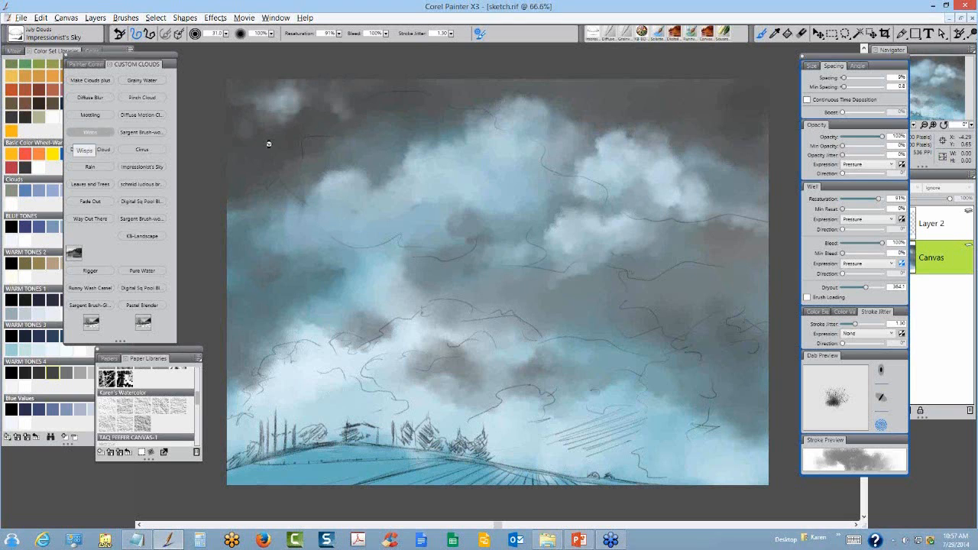
Paint long, thin, nearly horizontal cloud streaks across the middle of the sky with the Wisps brush
drag(550, 240, 323, 255)
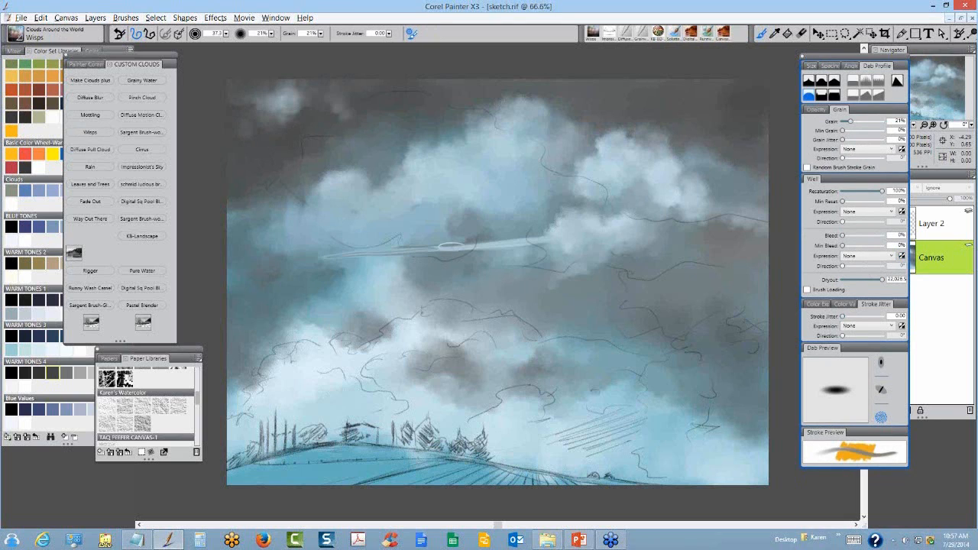
drag(722, 233, 612, 238)
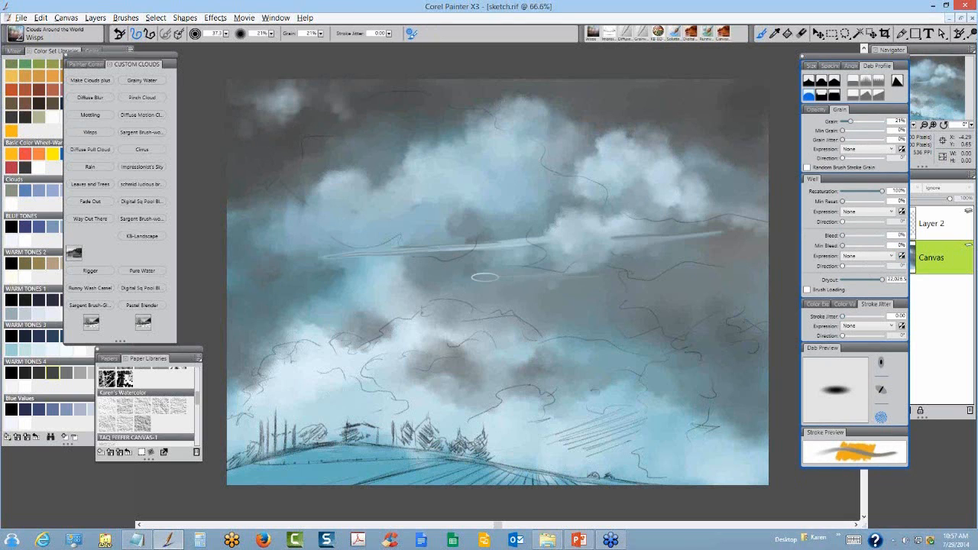
drag(599, 272, 279, 260)
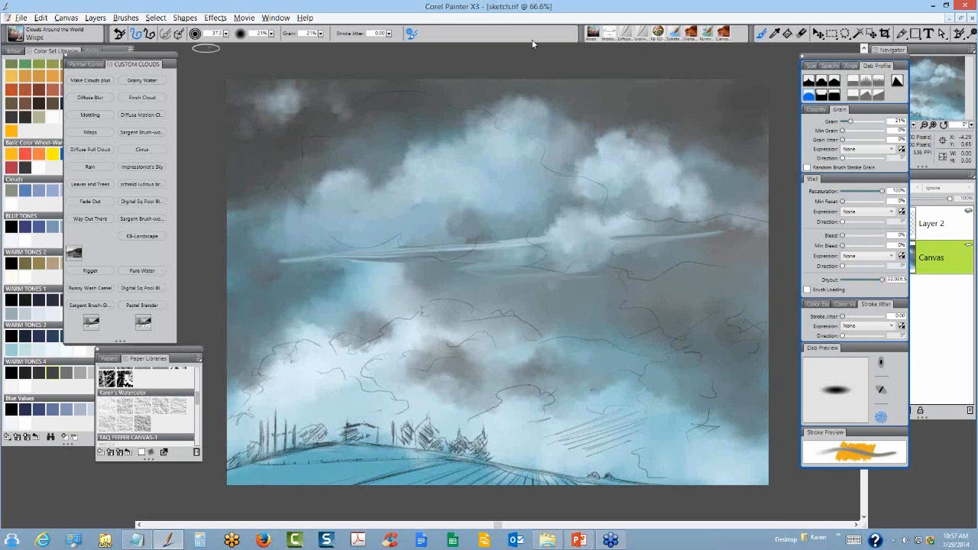
Soften and blend the thin cloud streaks into the sky with the Grainy Water blender
click(625, 43)
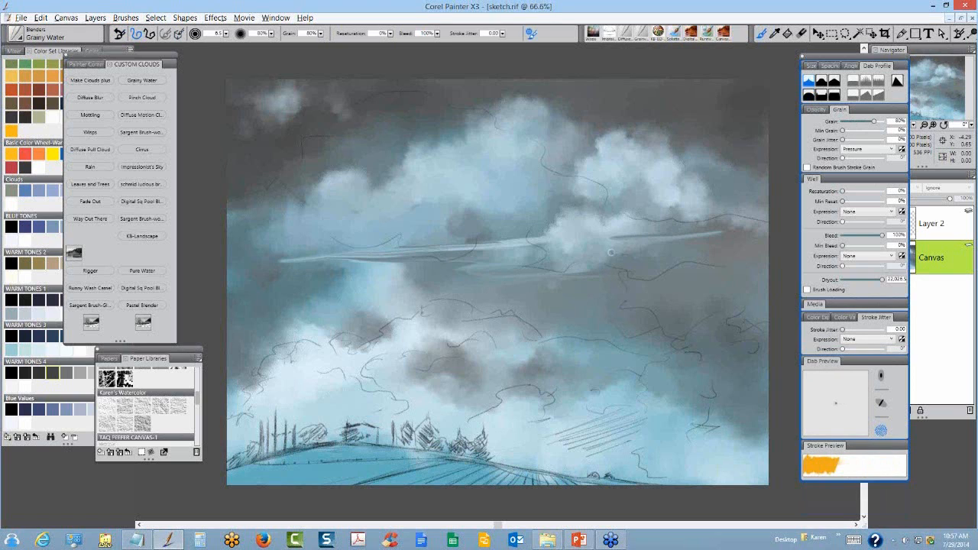
drag(627, 238, 706, 231)
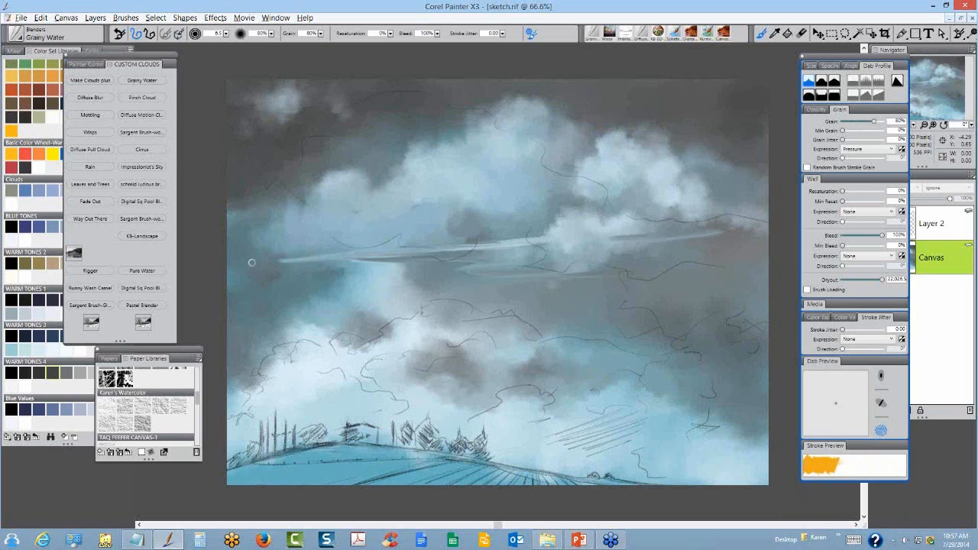
drag(366, 259, 466, 249)
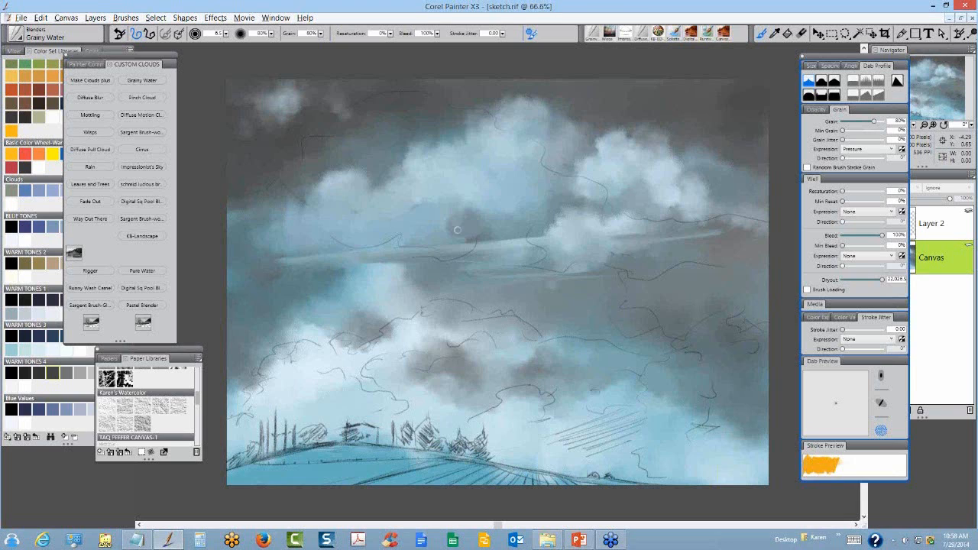
click(81, 99)
click(142, 150)
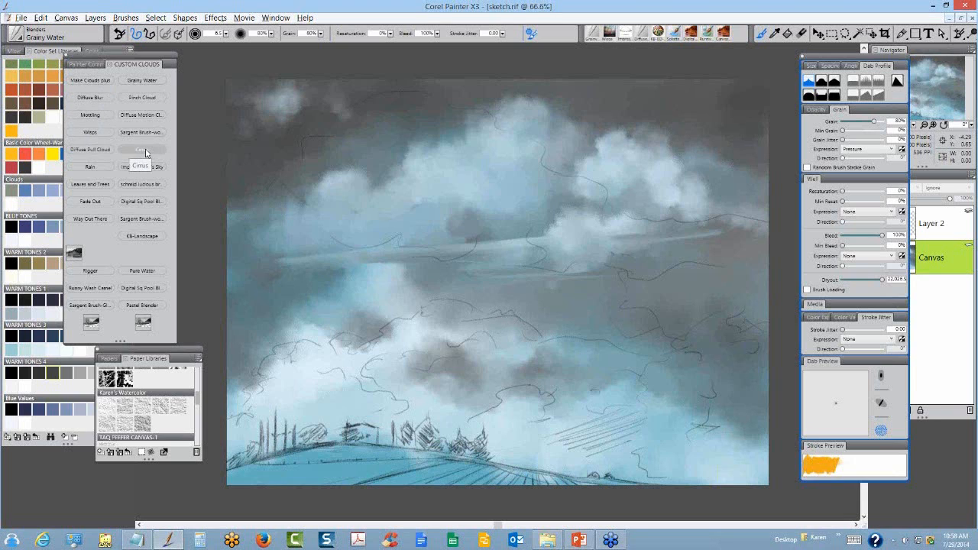
click(127, 200)
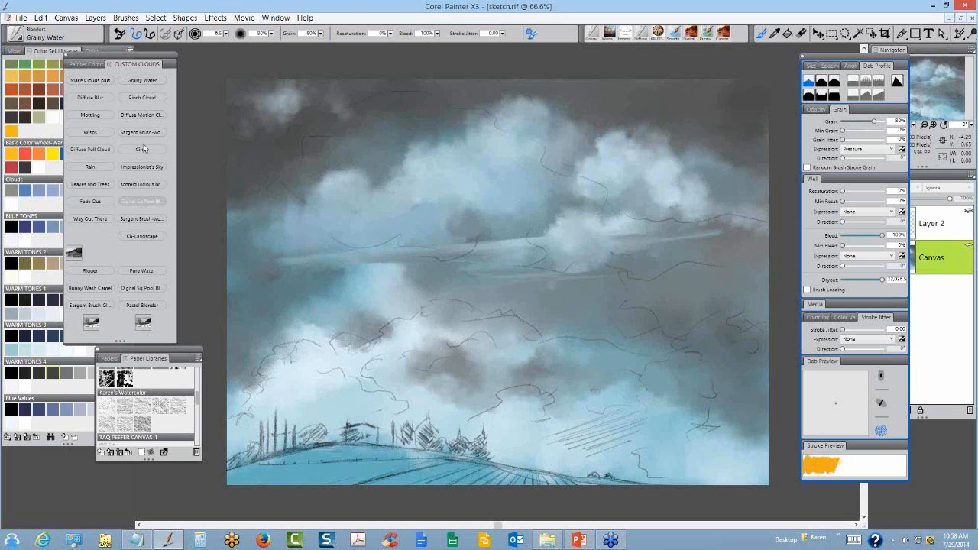
click(147, 100)
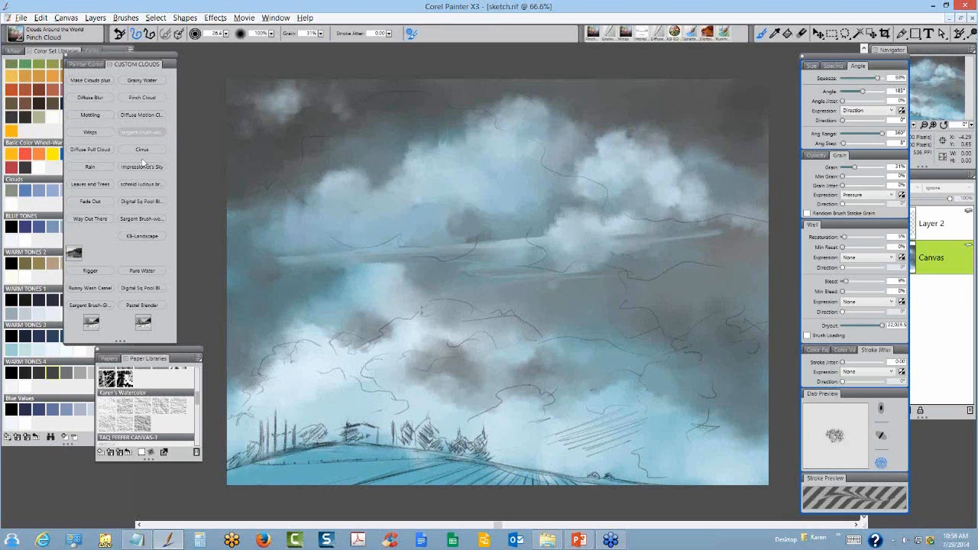
With the Diffuse Pull Cloud brush, pull and soften the edges of the upper clouds, the lower shadows and the streaks
click(100, 152)
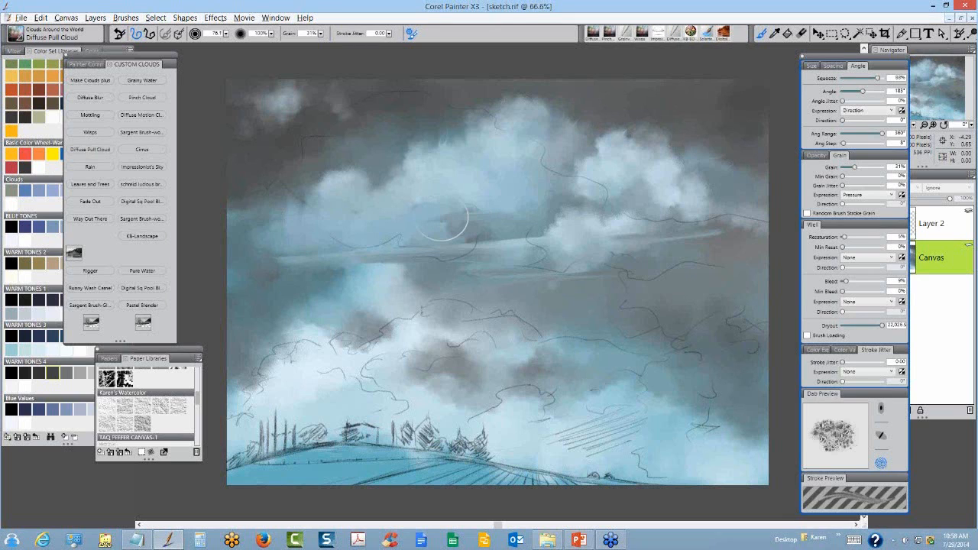
drag(442, 216, 468, 203)
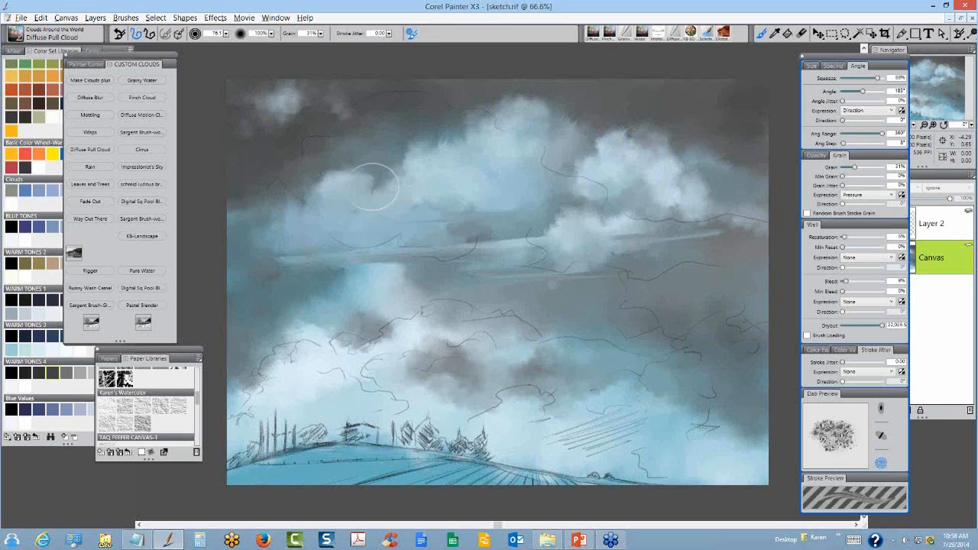
drag(373, 186, 367, 202)
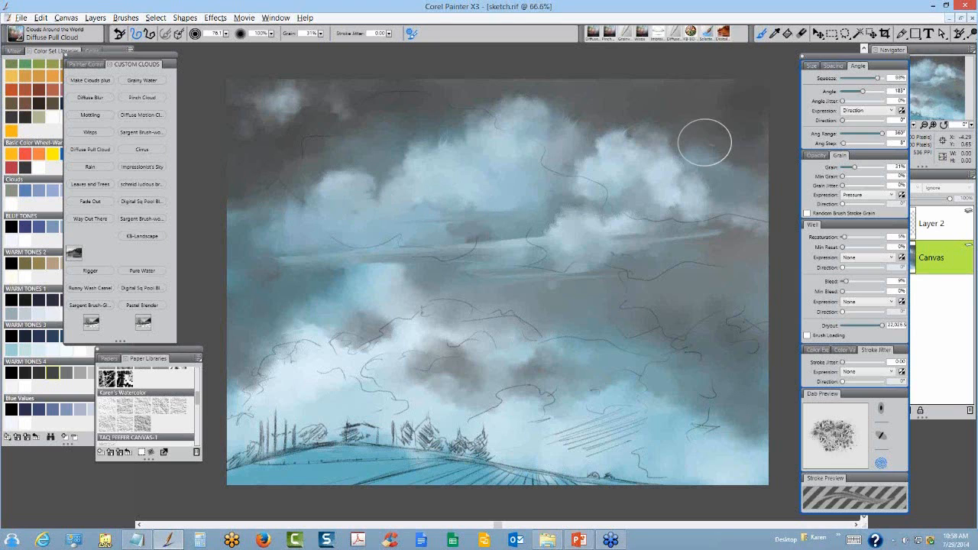
mouse_move(704, 142)
mouse_down()
mouse_move(686, 169)
mouse_move(711, 203)
mouse_move(758, 206)
mouse_up()
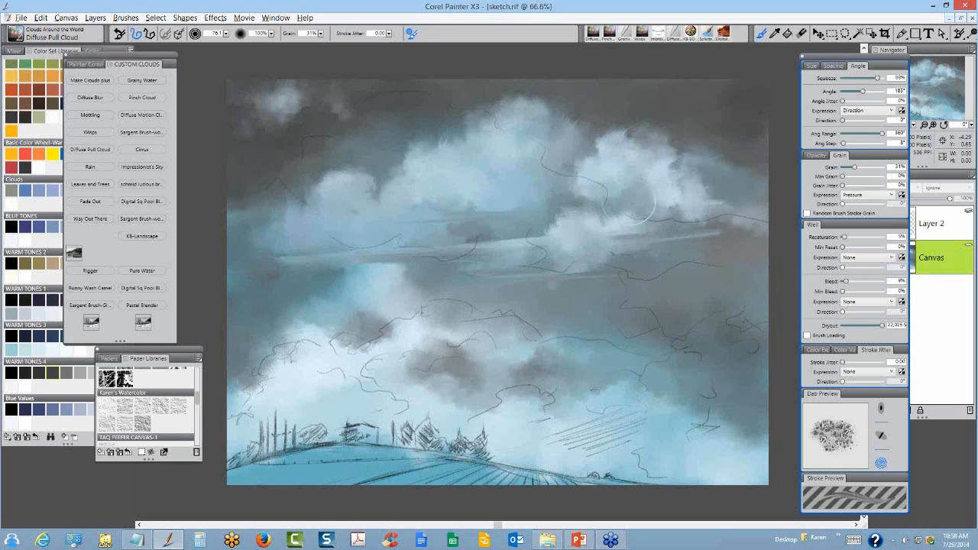
drag(607, 213, 726, 229)
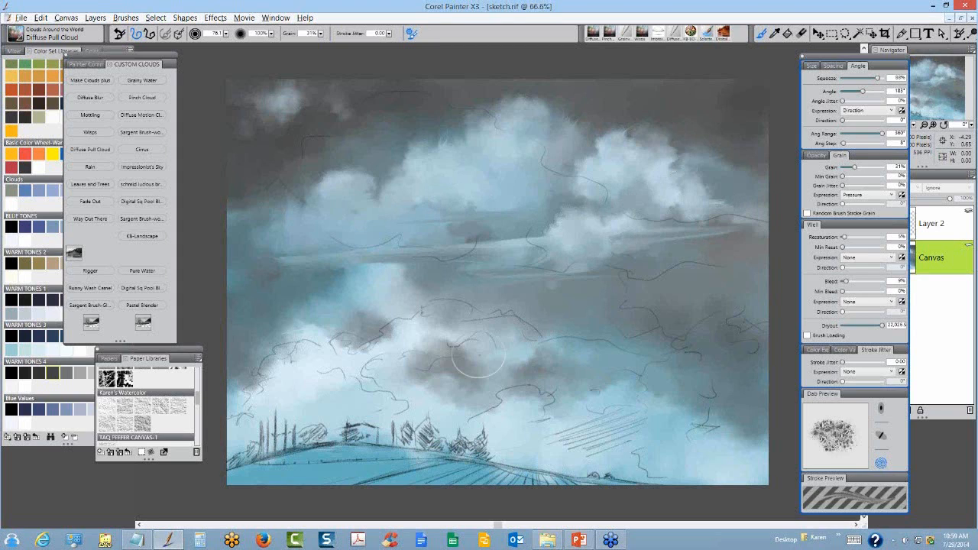
drag(479, 355, 410, 380)
drag(383, 262, 279, 265)
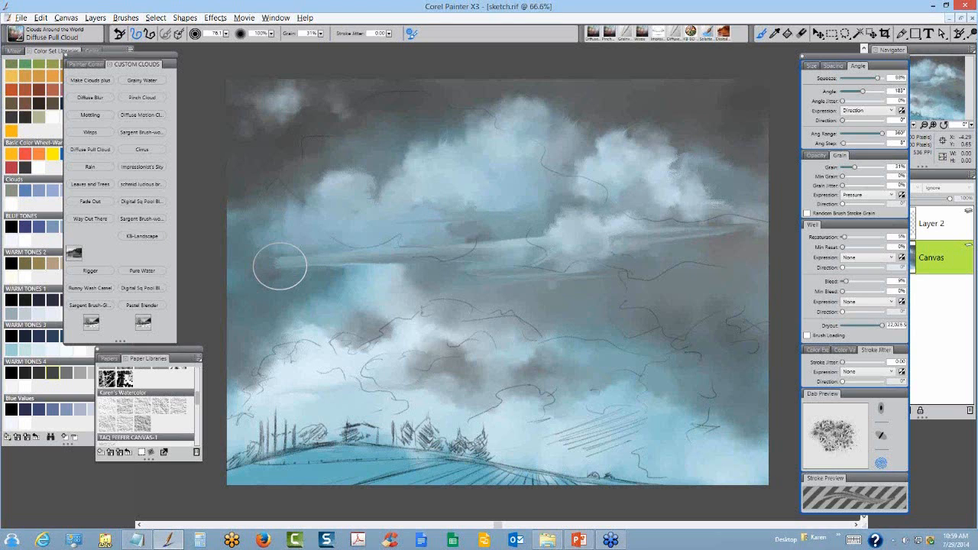